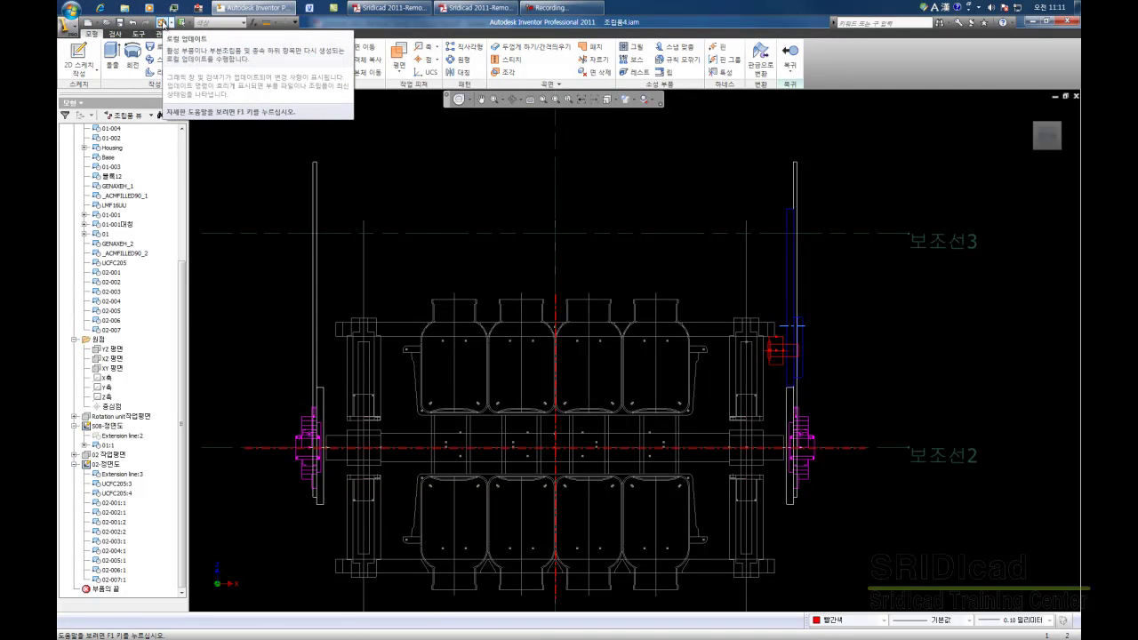
- Run Local Update on the assembly and select the 02-정면도 front-view sketch in the browser
left_click(162, 24)
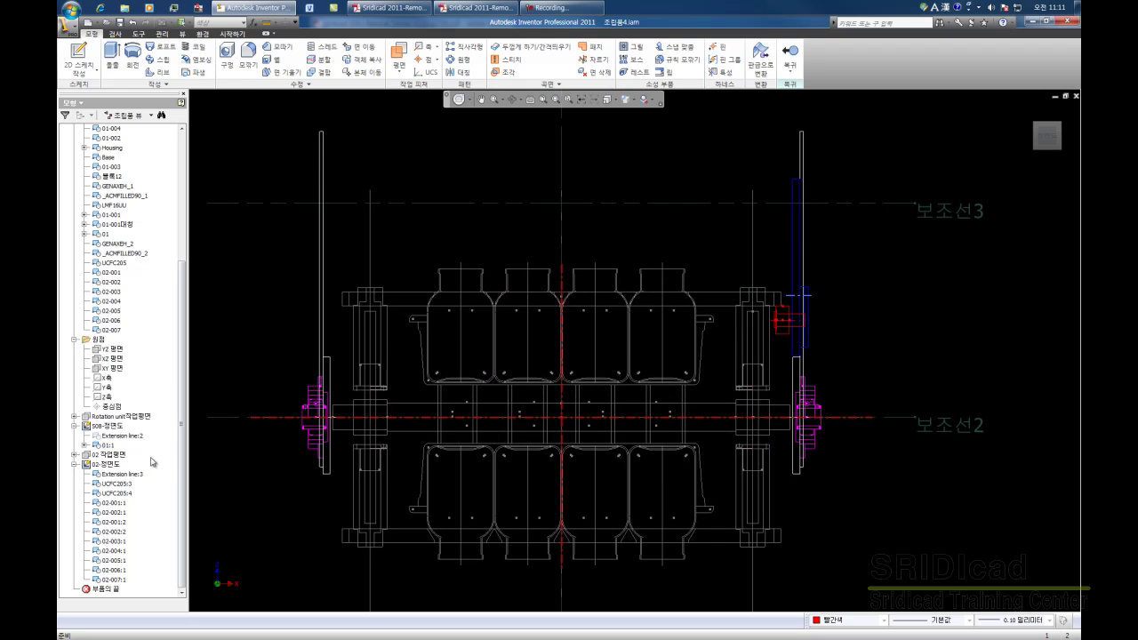
left_click(92, 465)
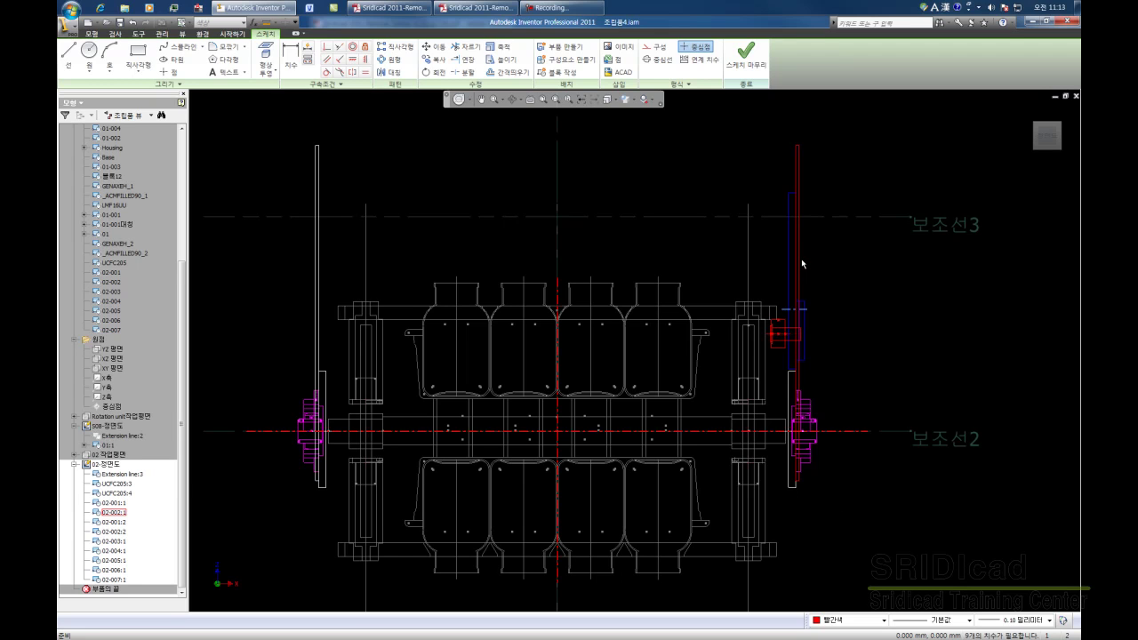
- Open and close block 02-001, then edit block 02-004 and add its dashed line via 블록에 추가
double_click(790, 486)
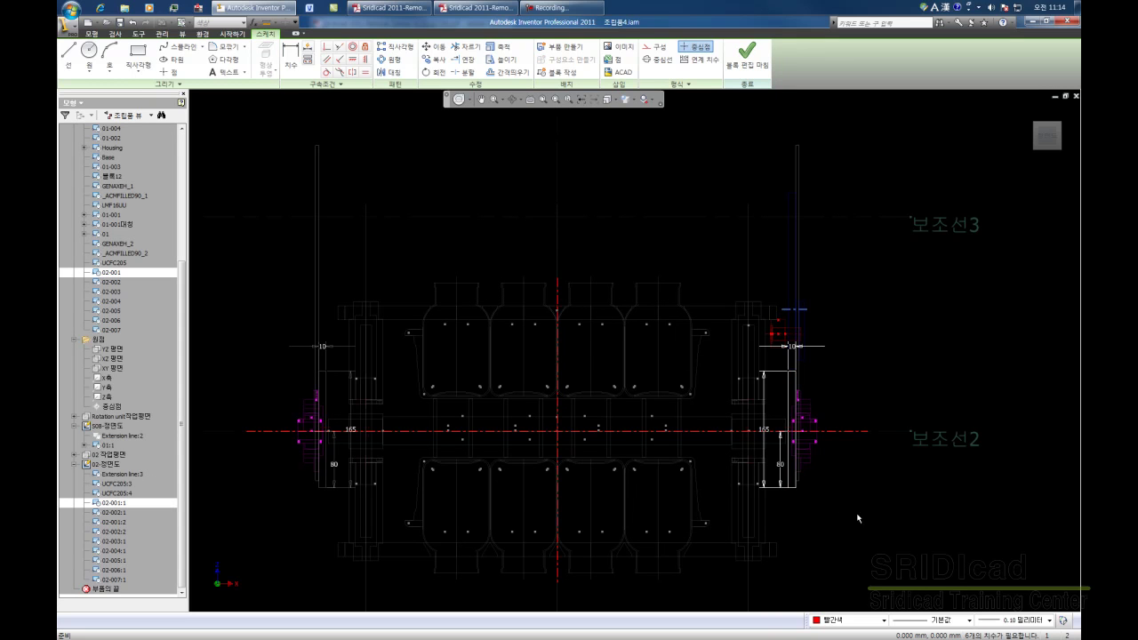
left_click(747, 58)
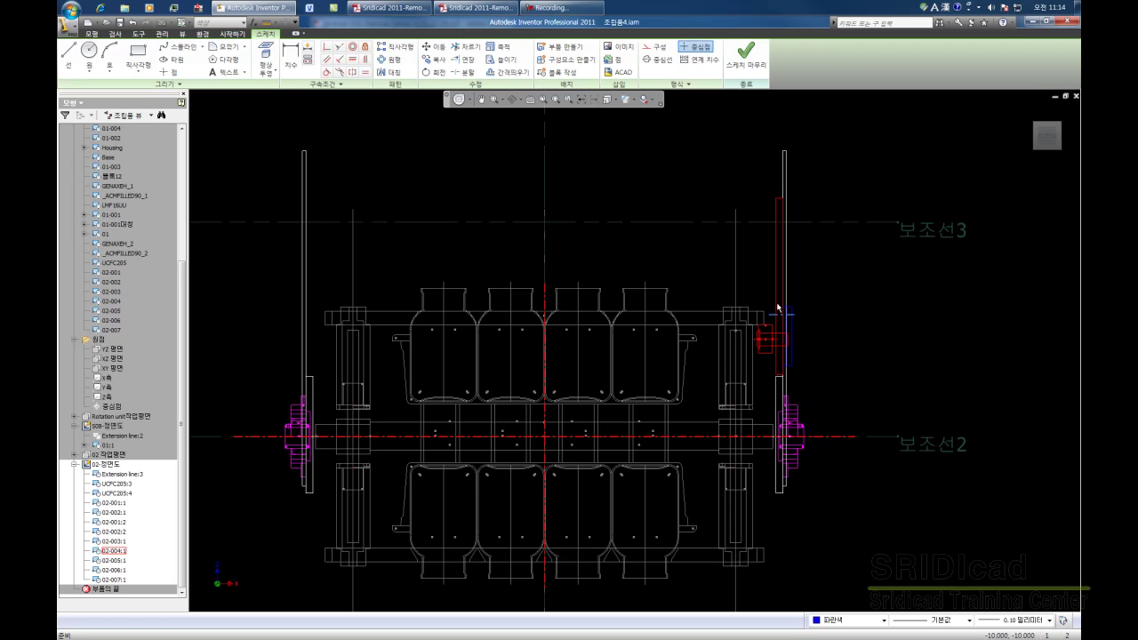
double_click(777, 308)
scroll(848, 343, "up", 1)
scroll(723, 294, "up", 2)
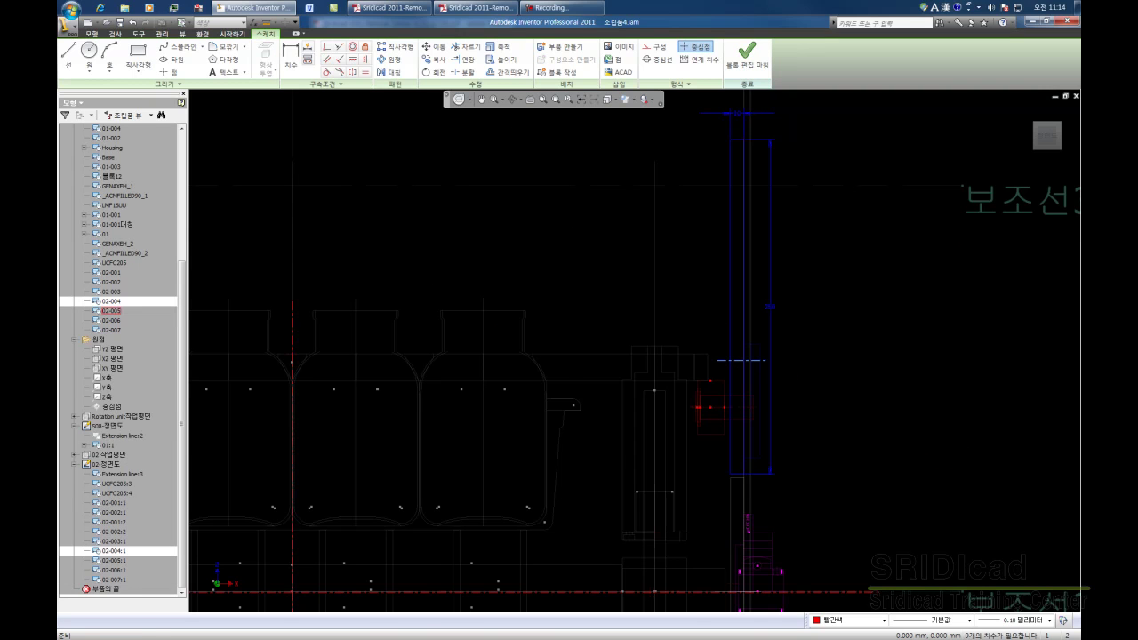
middle_click_drag(596, 326, 619, 323)
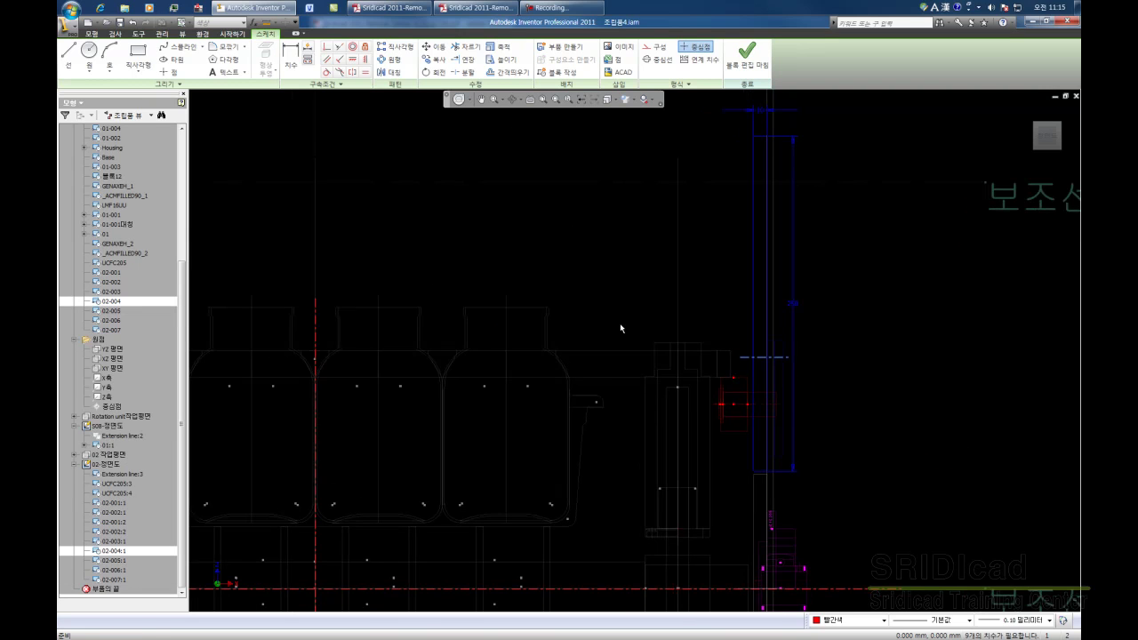
right_click(762, 360)
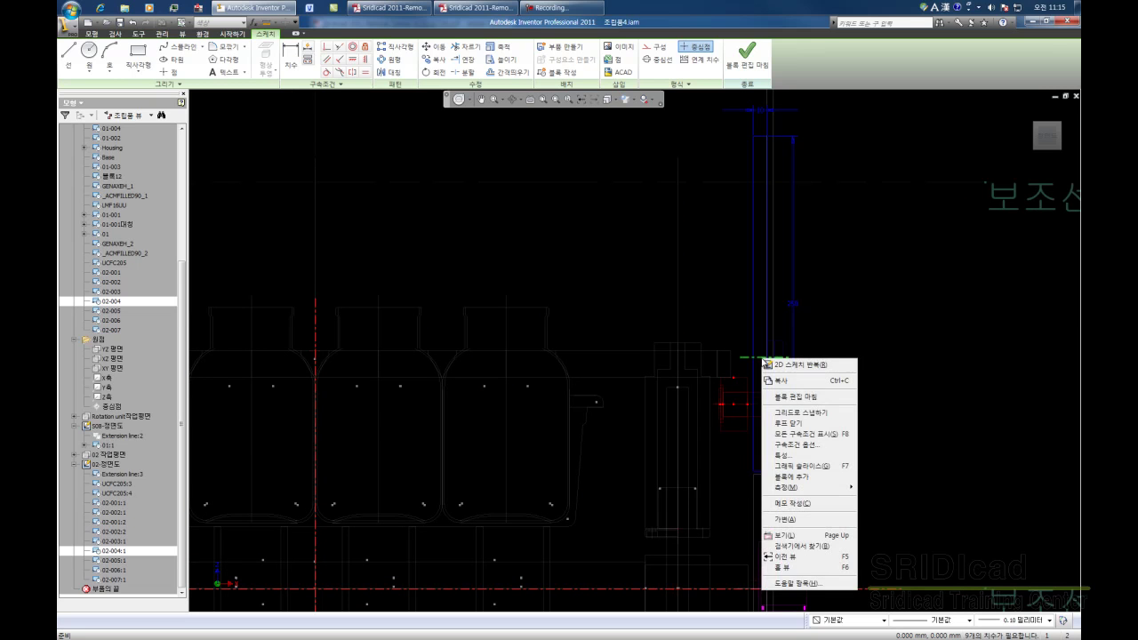
left_click(805, 480)
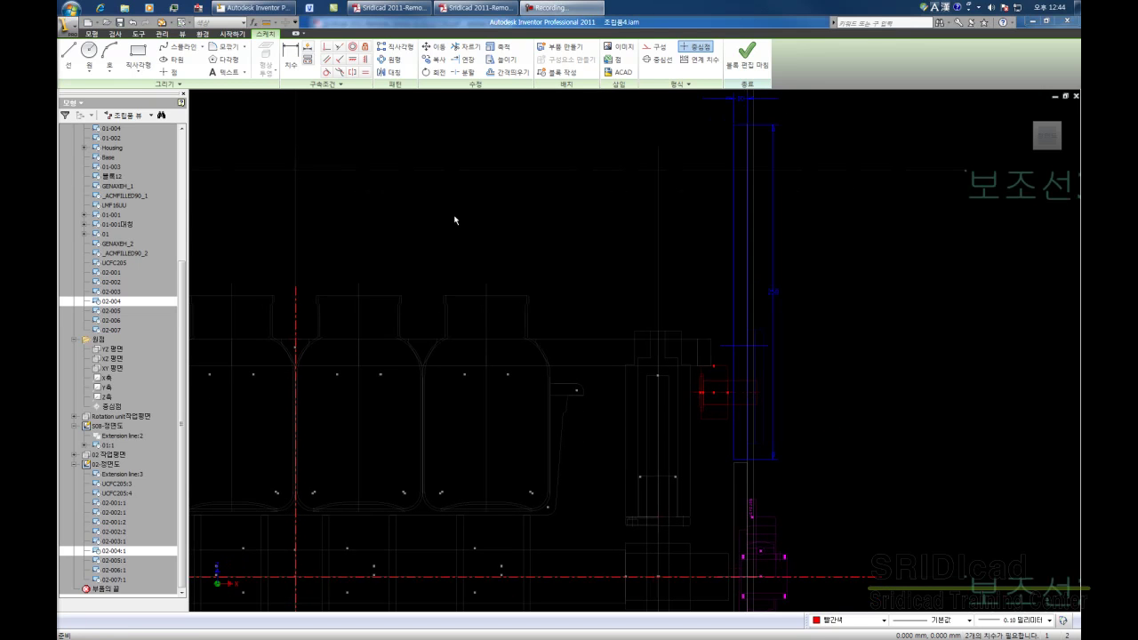
- Add an 85 mm vertical linear dimension (d190) between the end rectangle's two horizontal lines
key("d")
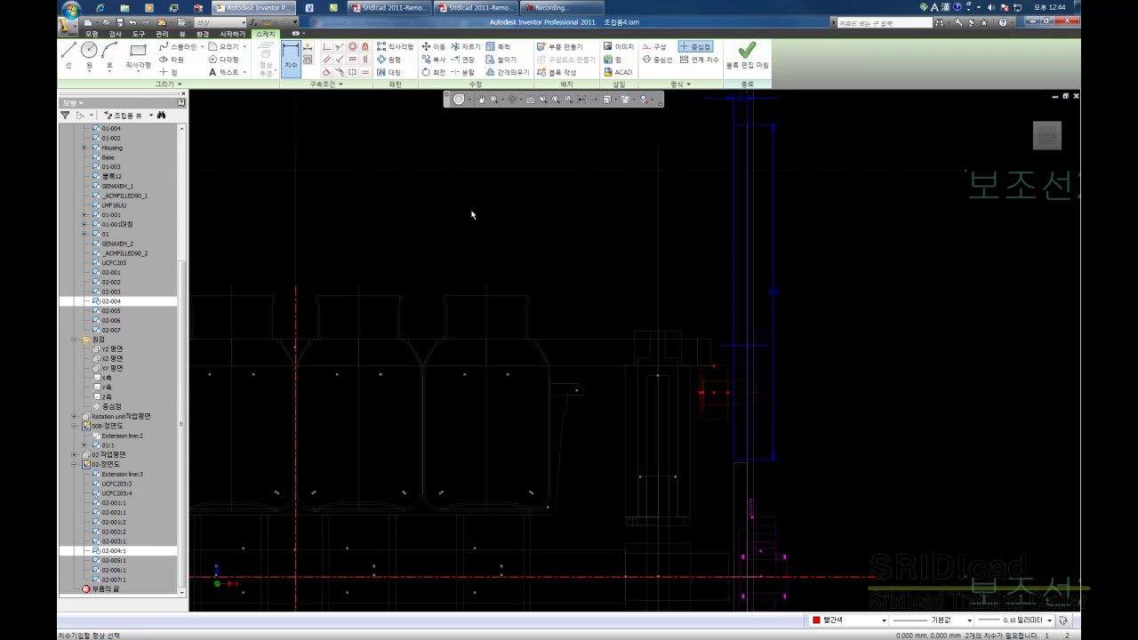
left_click(743, 368)
left_click(743, 347)
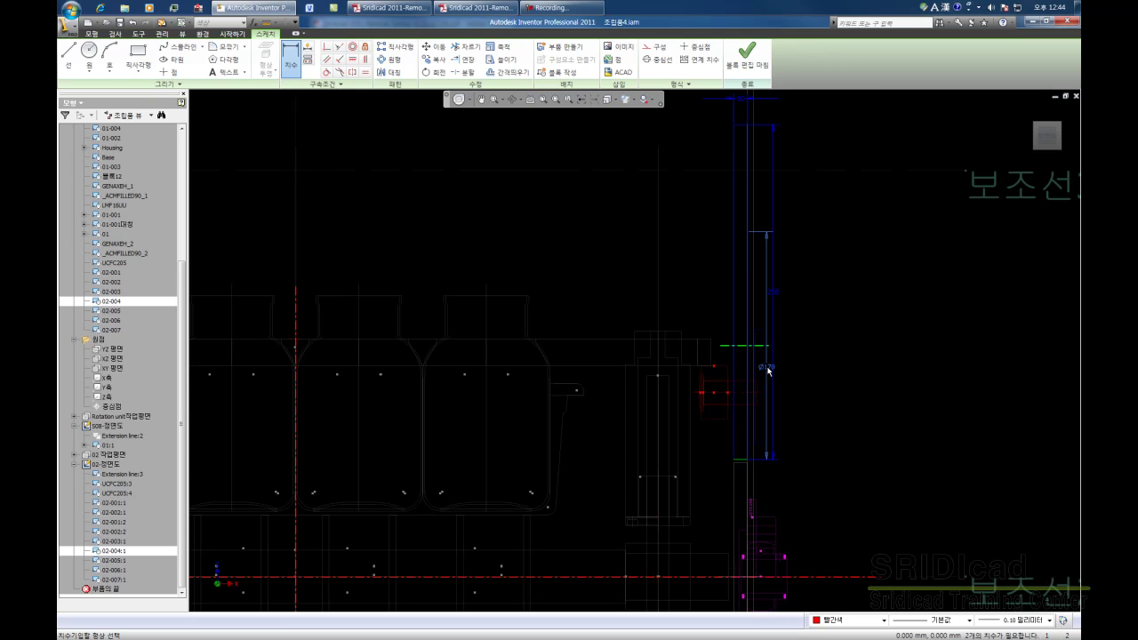
right_click(769, 371)
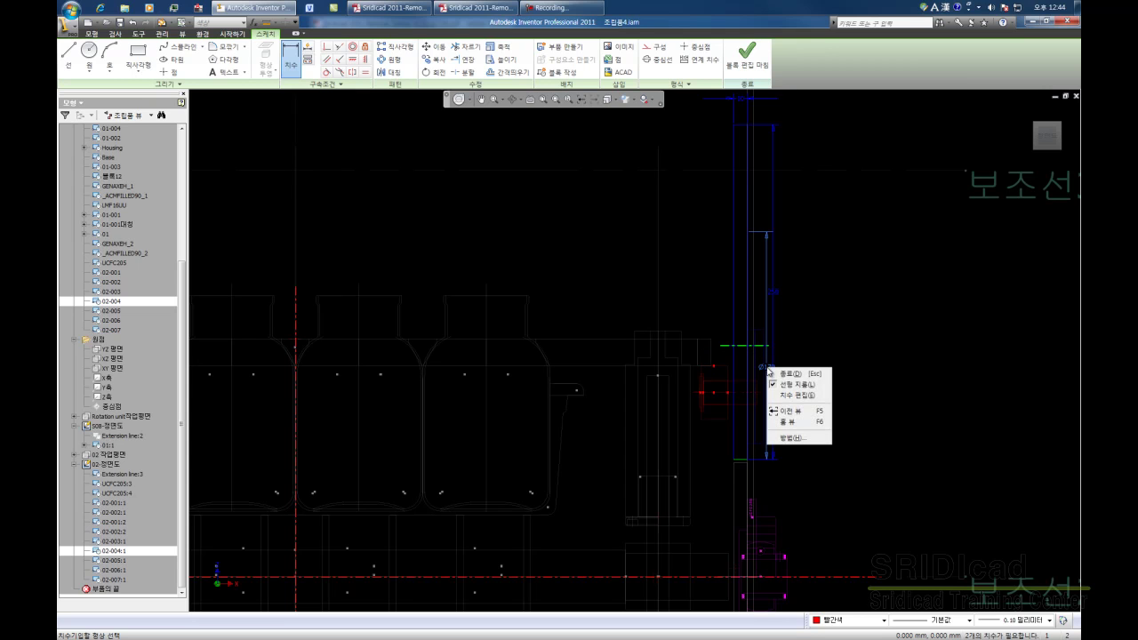
left_click(785, 383)
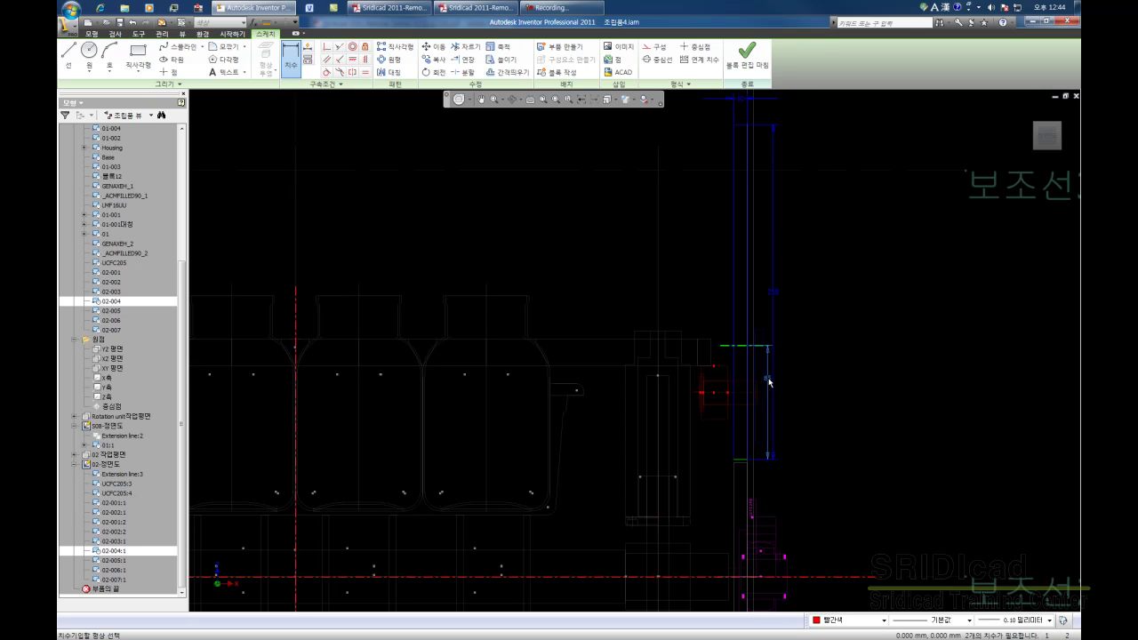
left_click(769, 383)
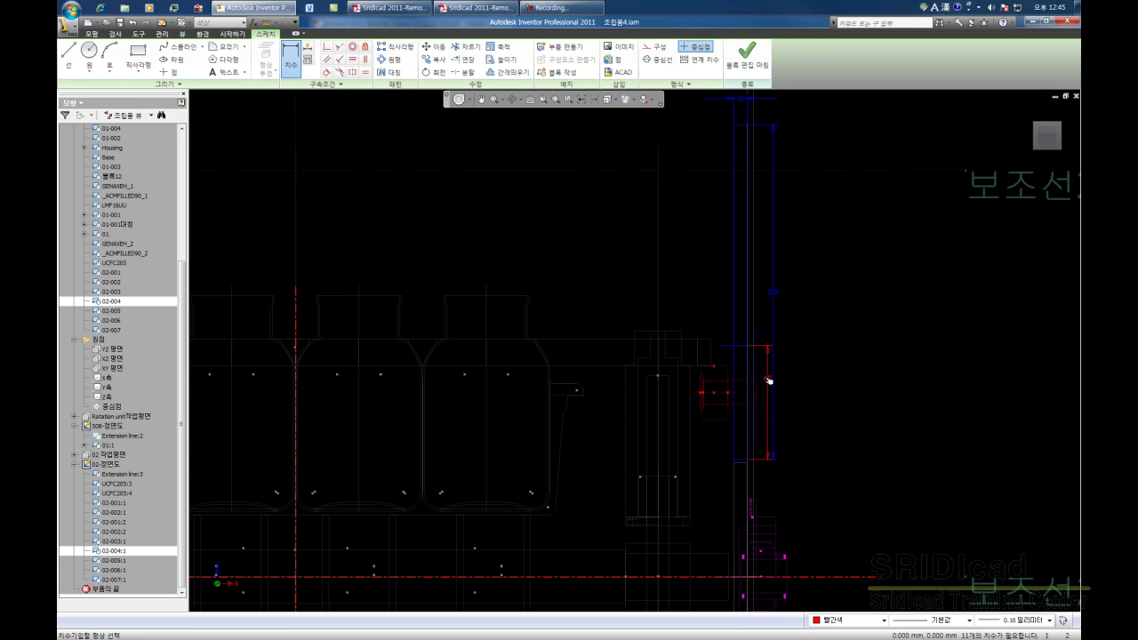
left_click(769, 380)
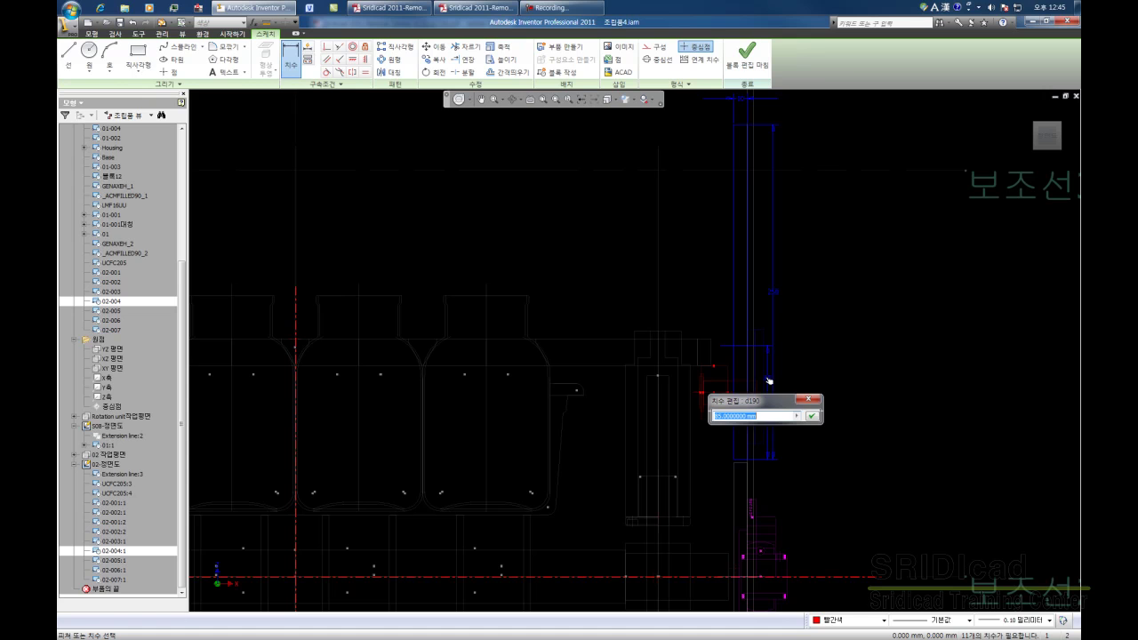
type("85")
left_click(812, 417)
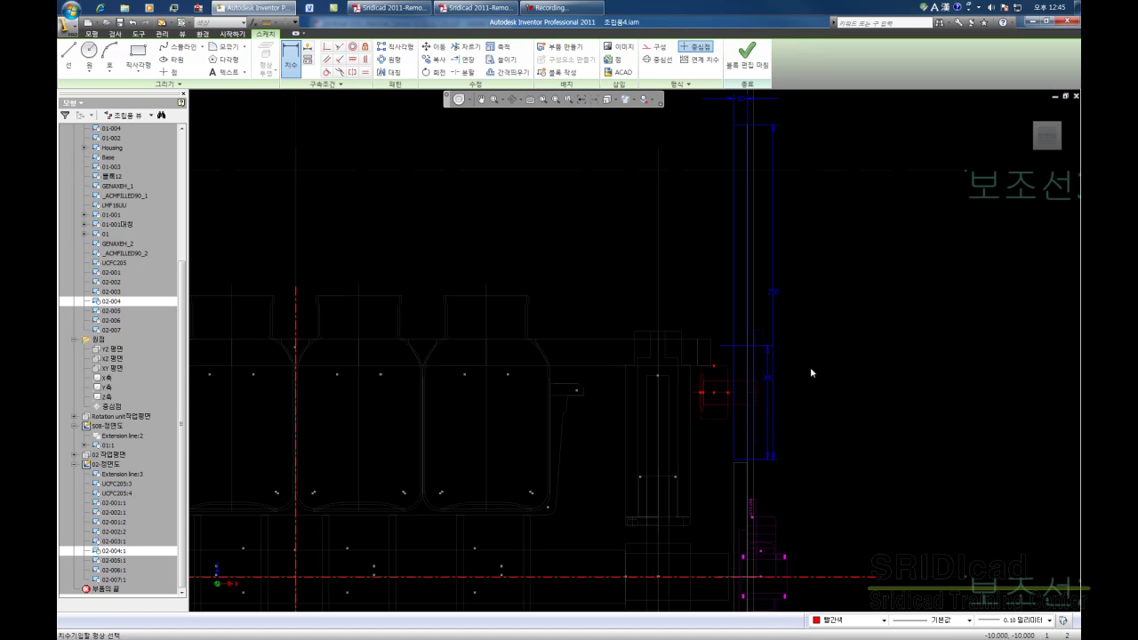
right_click(711, 313)
left_click(727, 320)
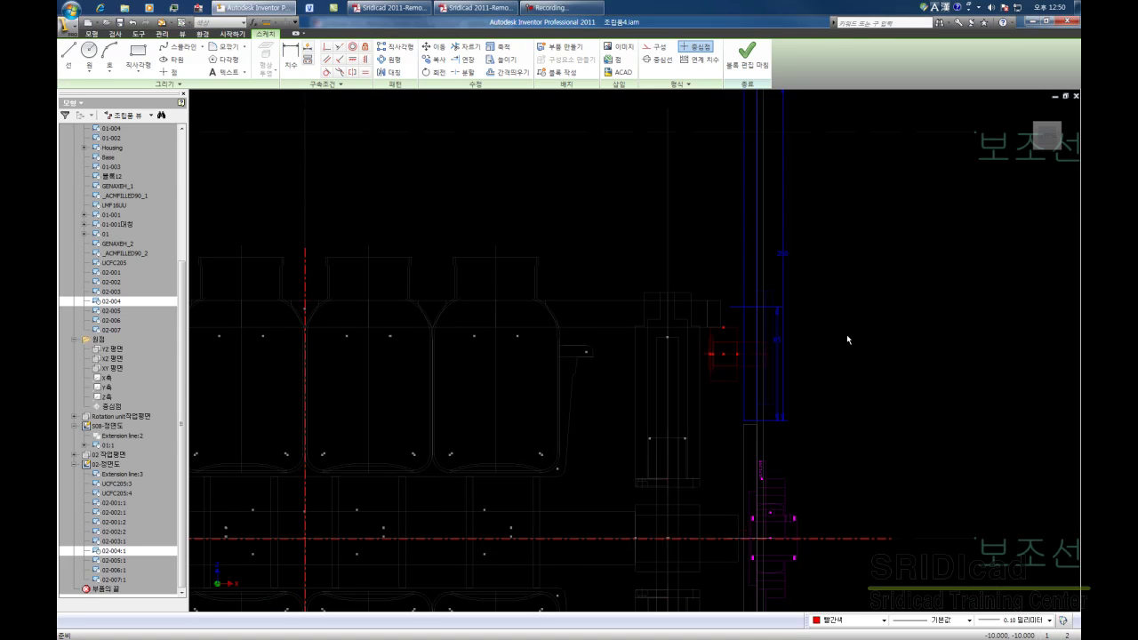
- Change dimension d190 to 50, then set it back to 85 mm
key("d")
left_click(783, 345)
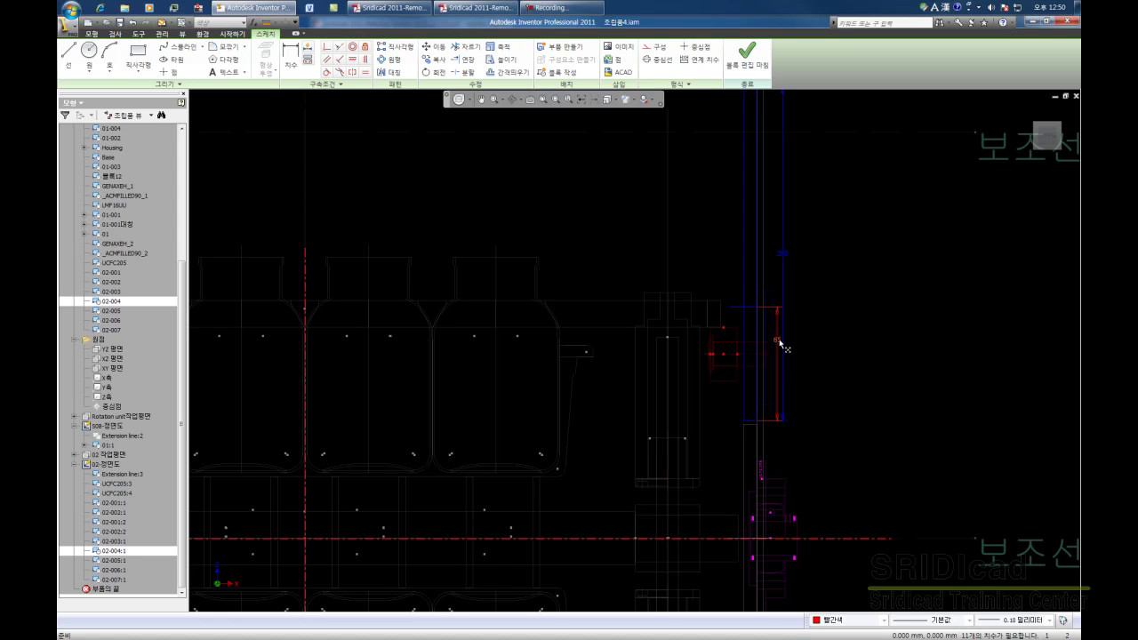
left_click(777, 345)
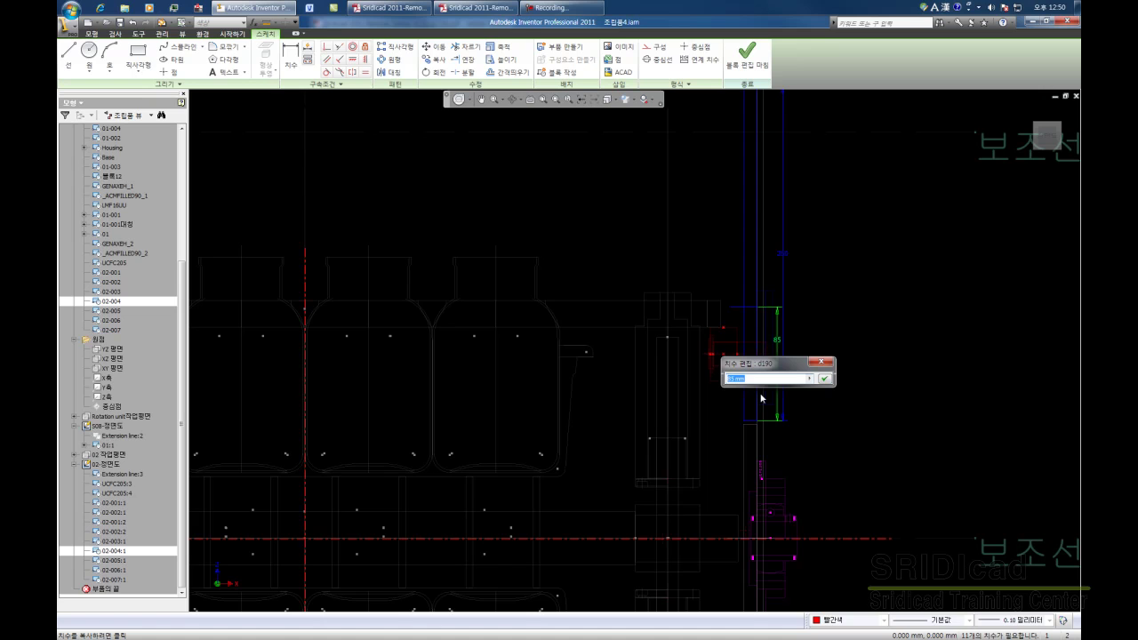
type("50")
left_click(822, 379)
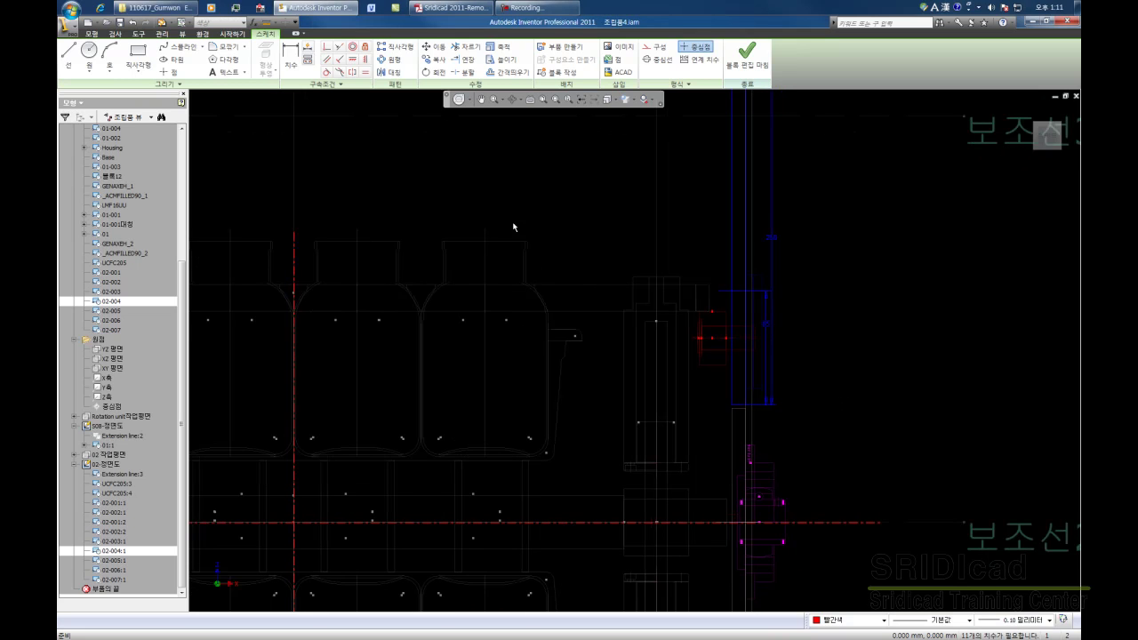
double_click(766, 327)
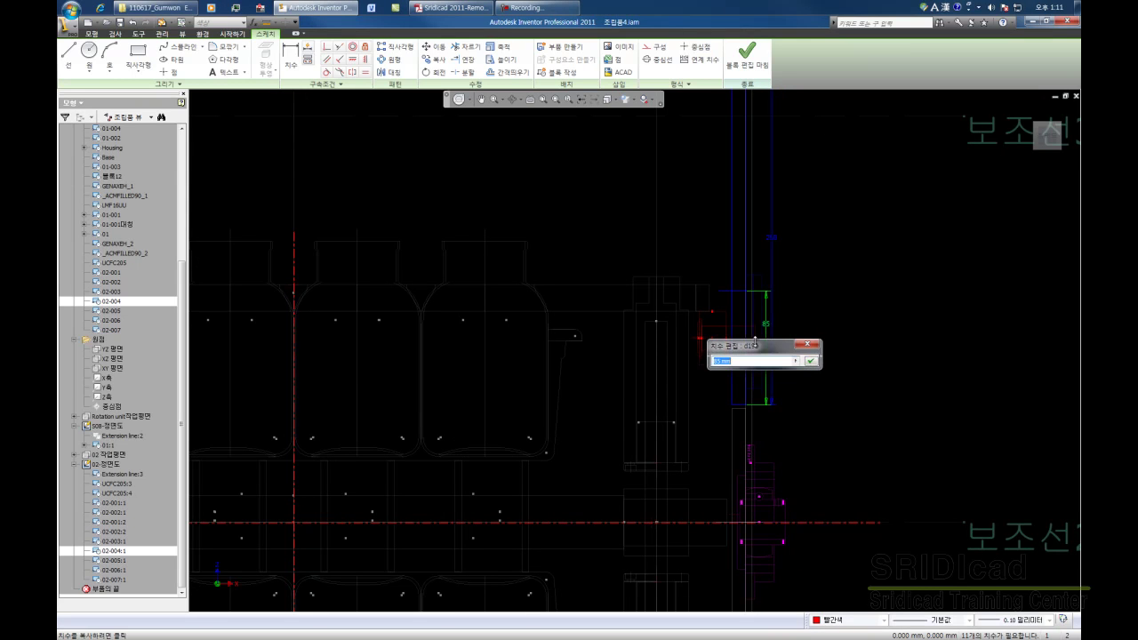
type("85")
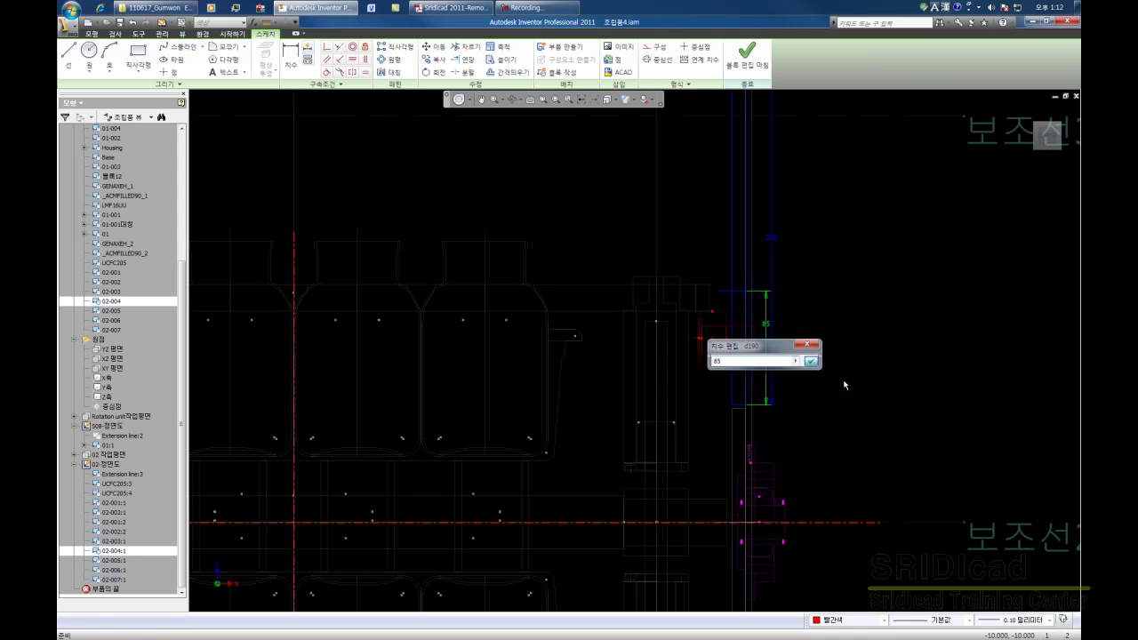
left_click(811, 361)
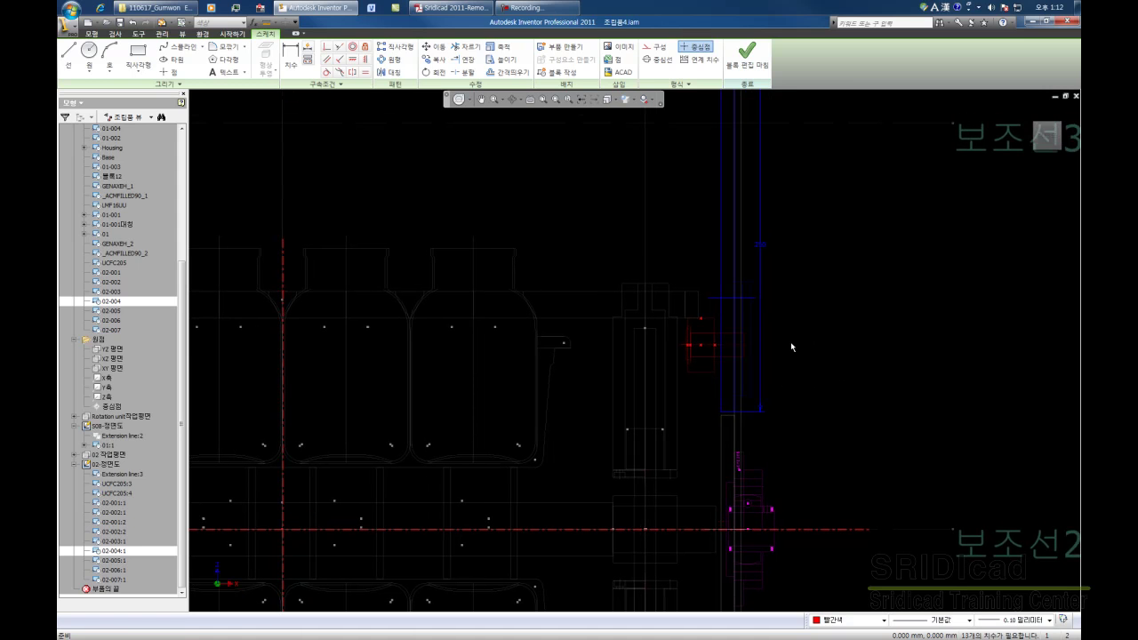
- Add a 50 mm vertical linear dimension (d192) from the short horizontal line to the lower corner
left_click(294, 55)
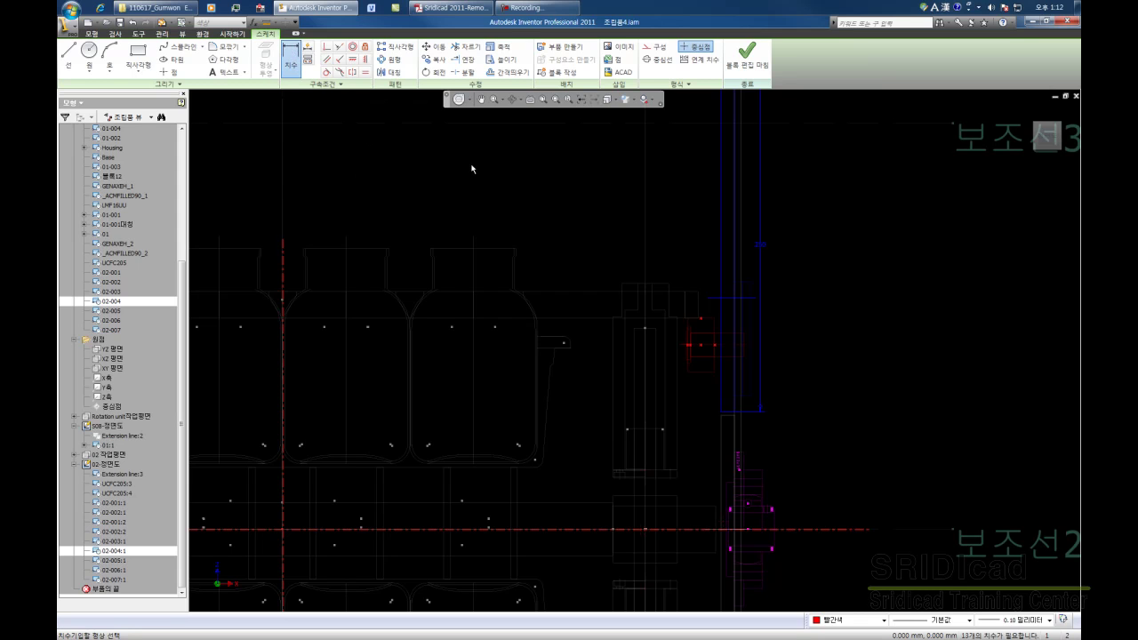
left_click(747, 300)
left_click(732, 412)
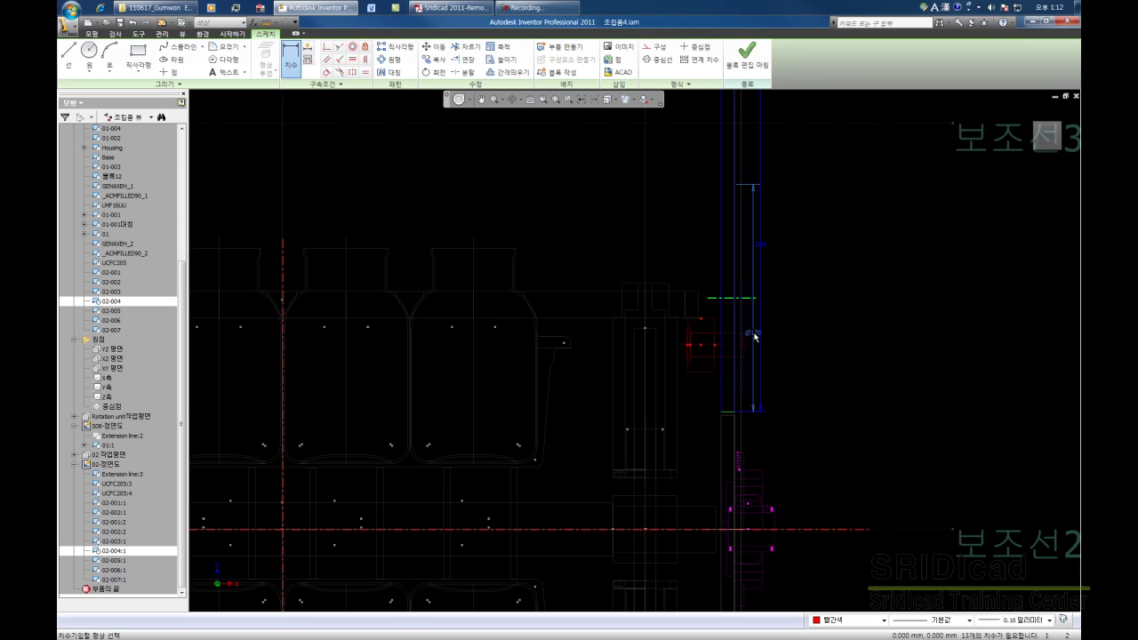
right_click(755, 336)
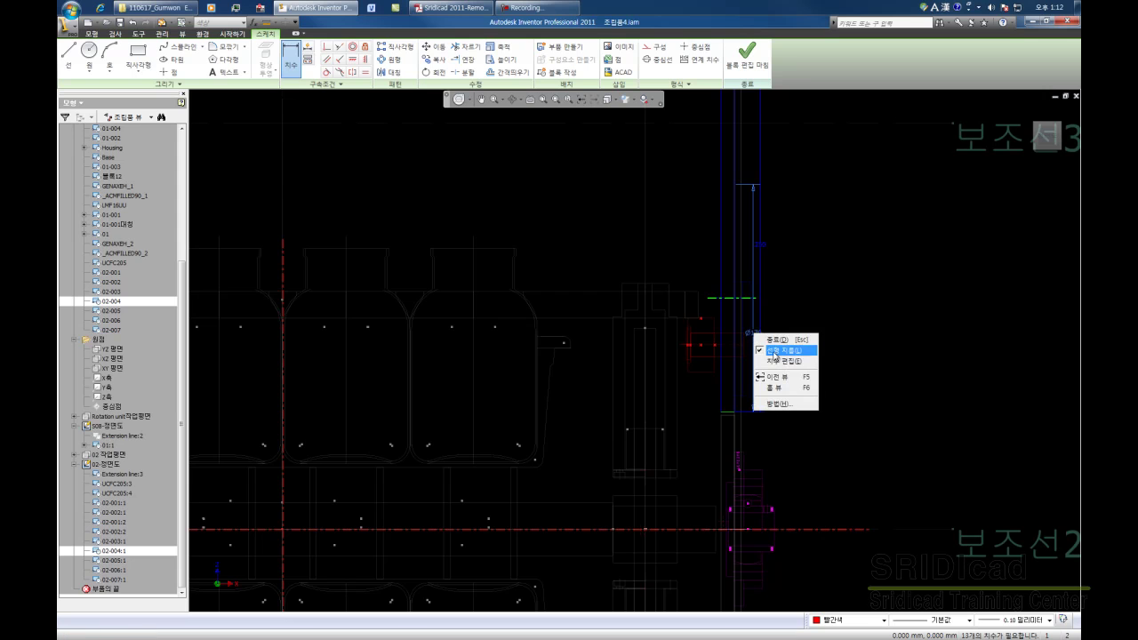
left_click(775, 352)
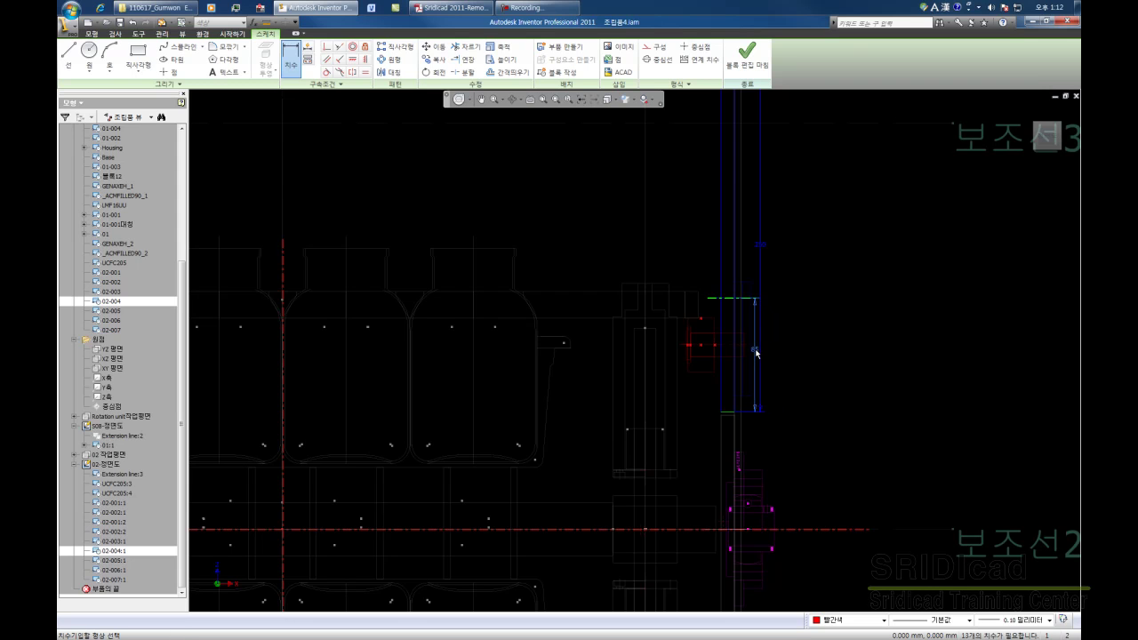
left_click(756, 354)
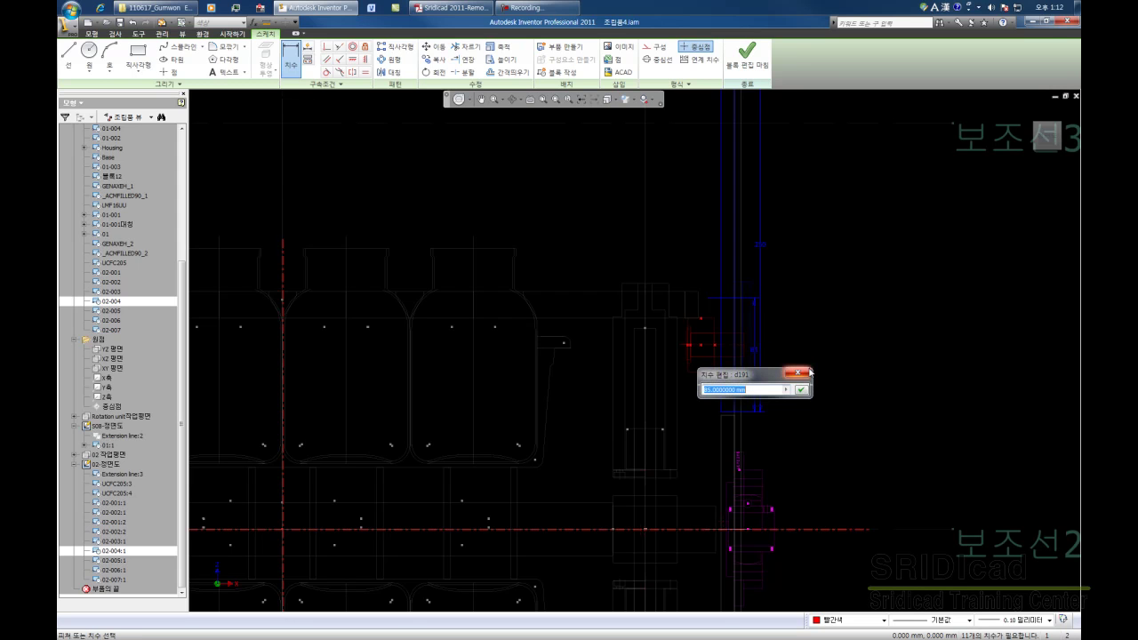
type("50")
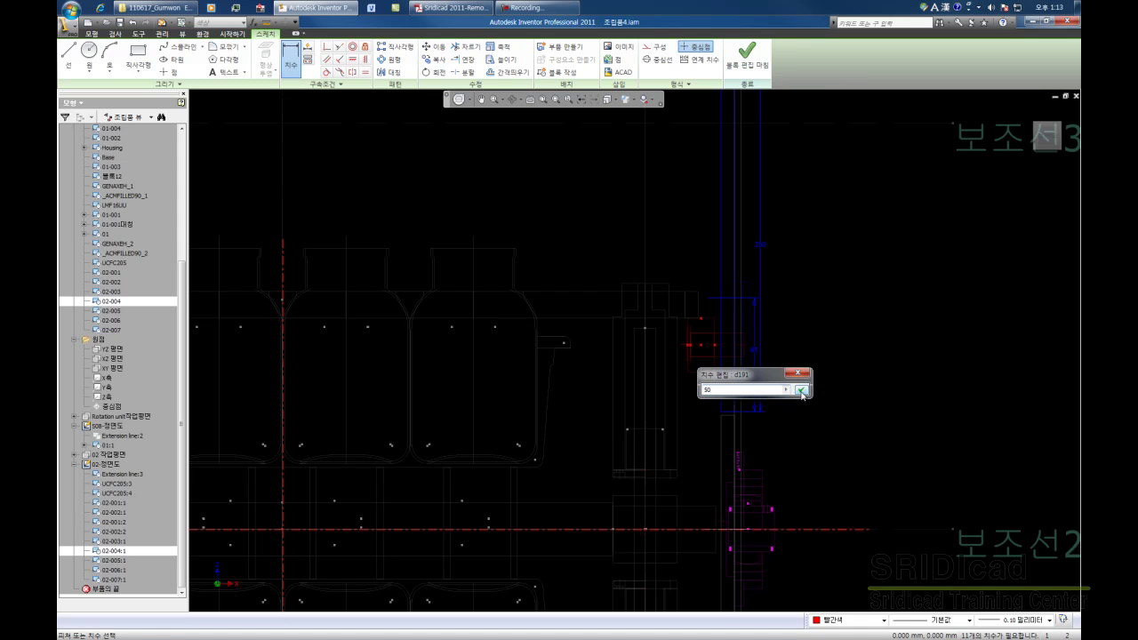
left_click(801, 390)
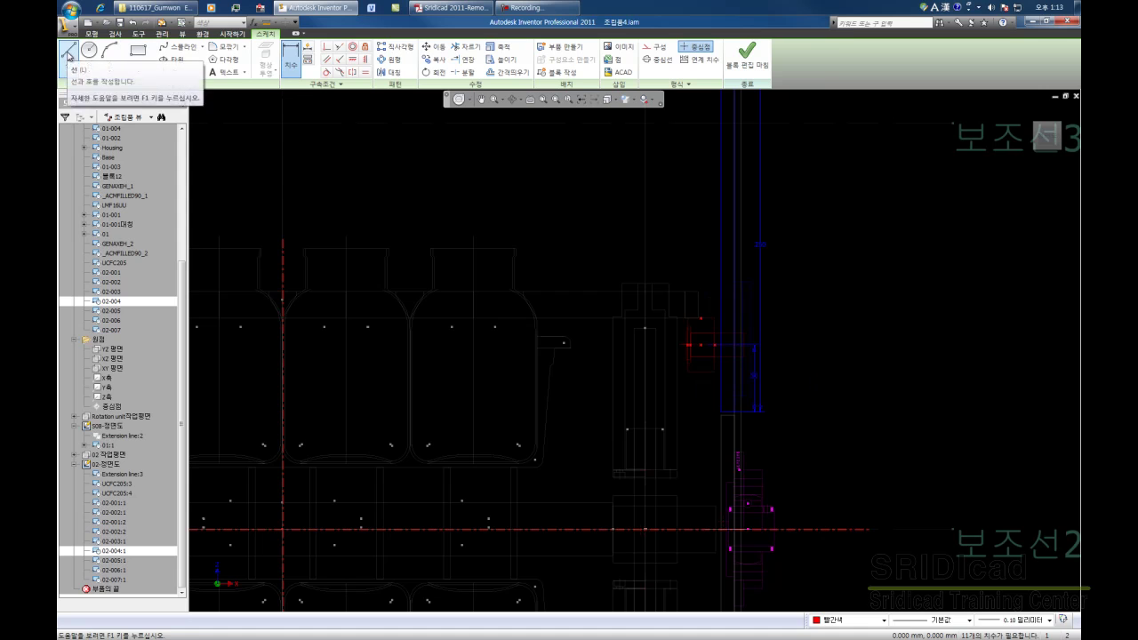
- Draw a short horizontal line across the top of the blue shaft geometry
left_click(67, 56)
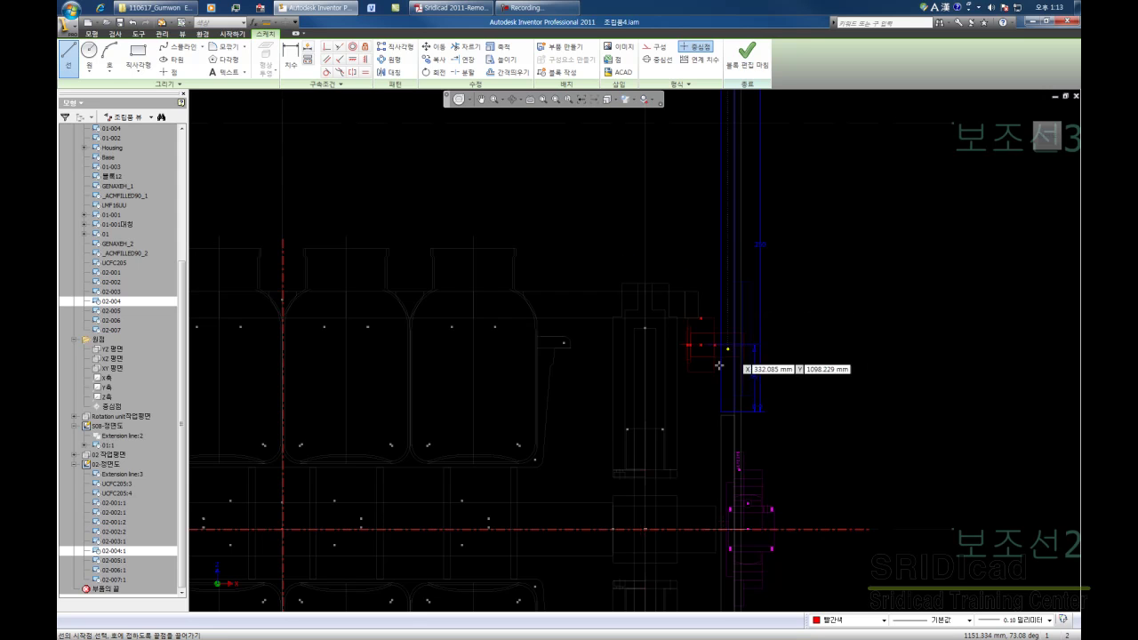
left_click(706, 244)
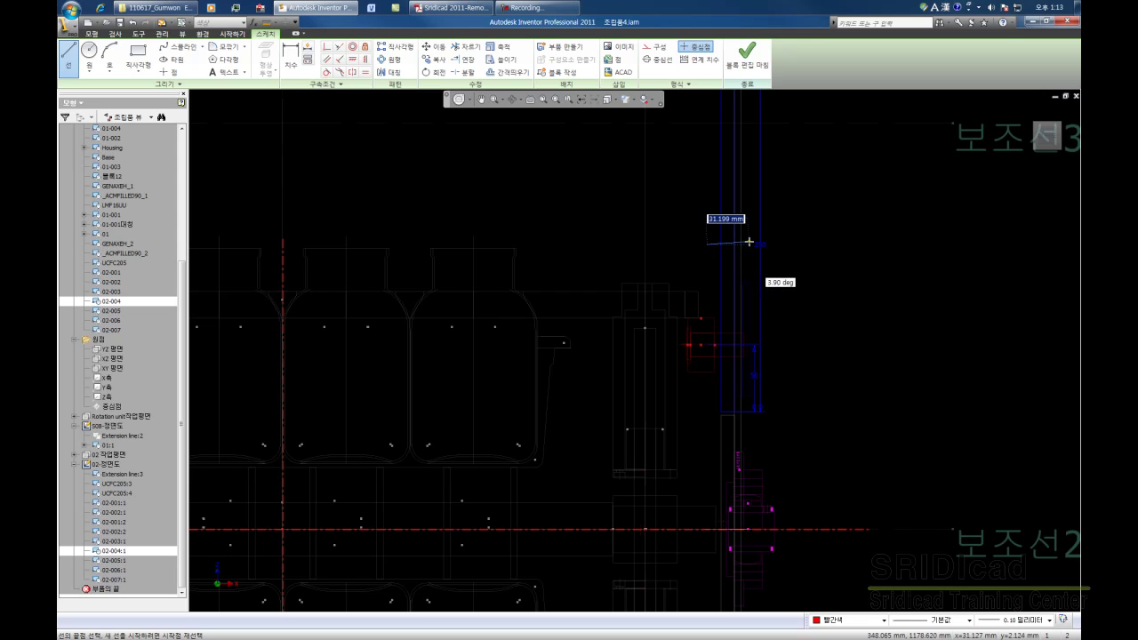
left_click(760, 243)
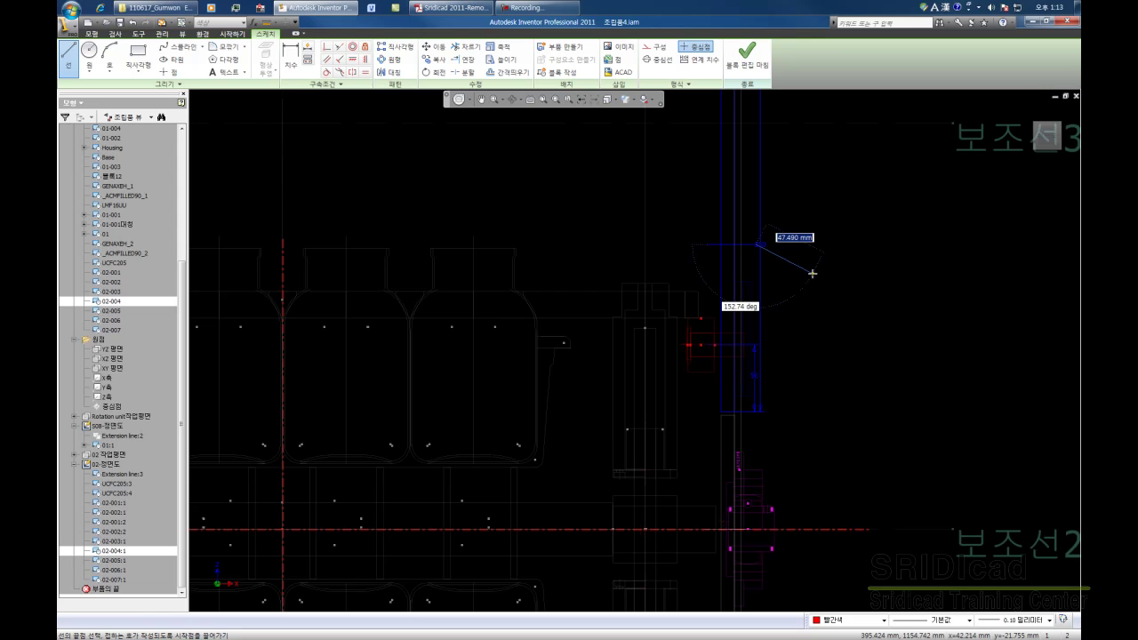
key("Escape")
middle_click_drag(837, 308, 803, 312)
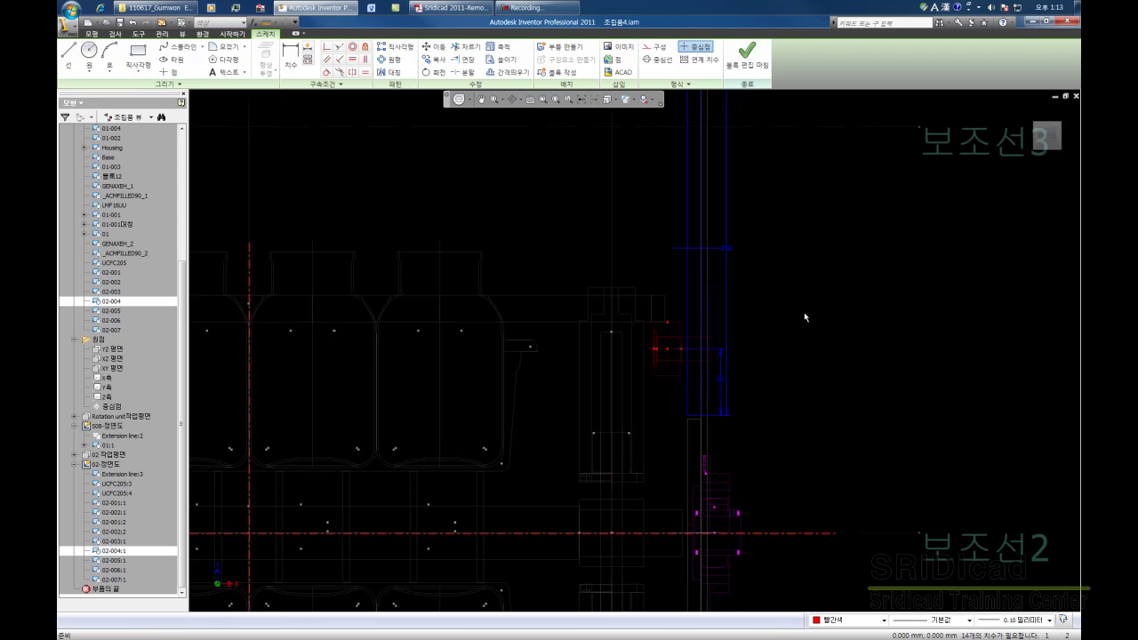
middle_click_drag(654, 245, 644, 255)
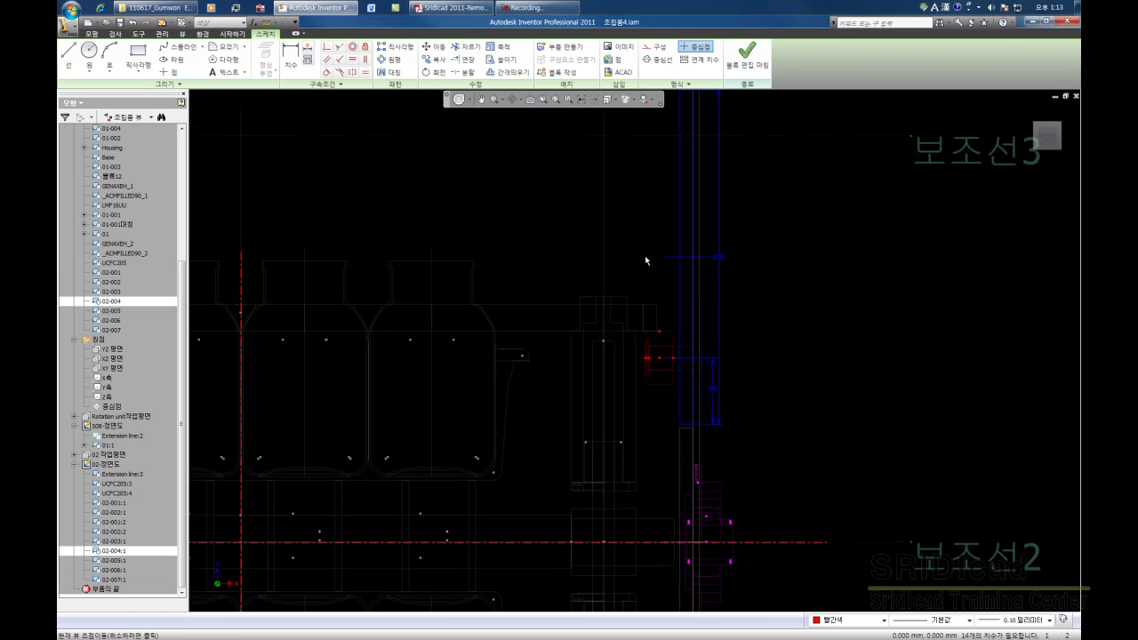
- Set a 36 mm vertical linear dimension between the two horizontal lines and reposition it
left_click(290, 54)
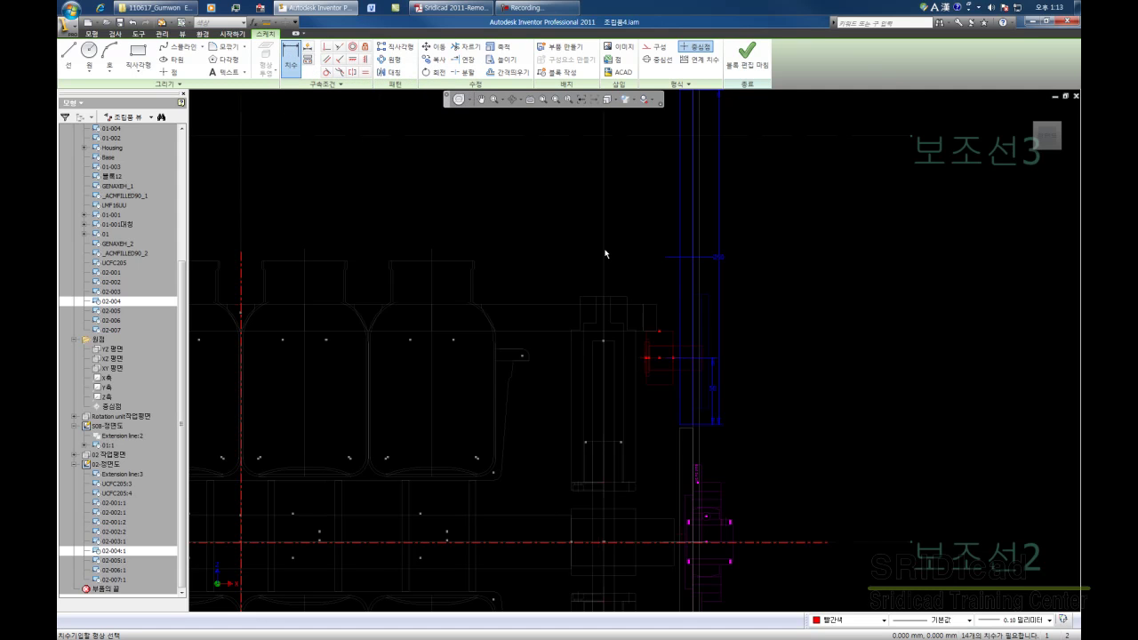
left_click(709, 258)
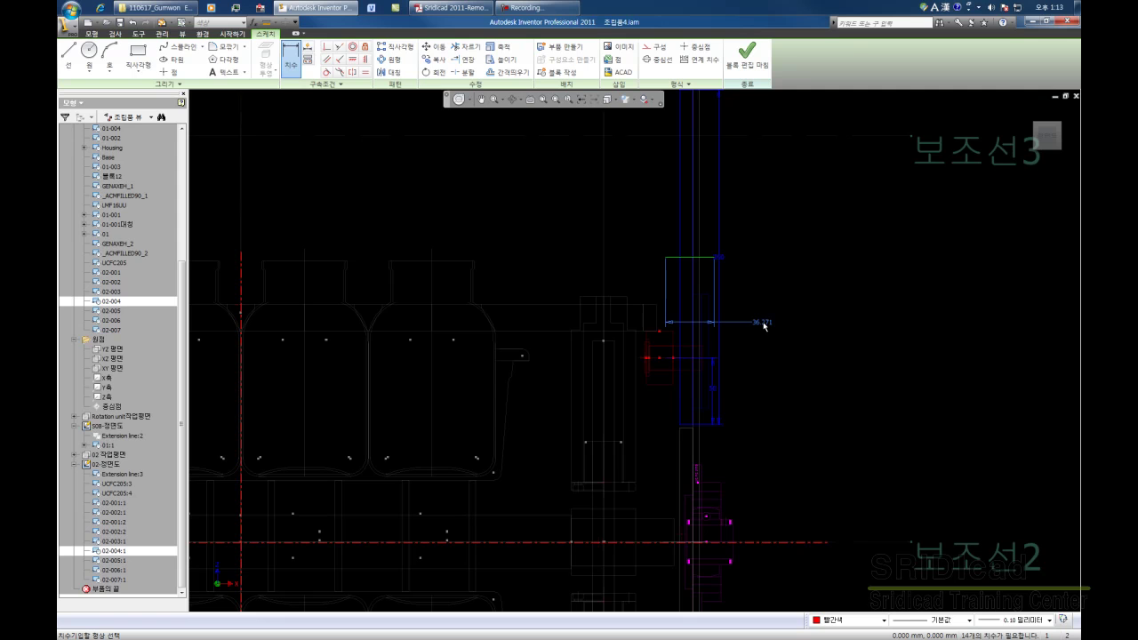
left_click(698, 358)
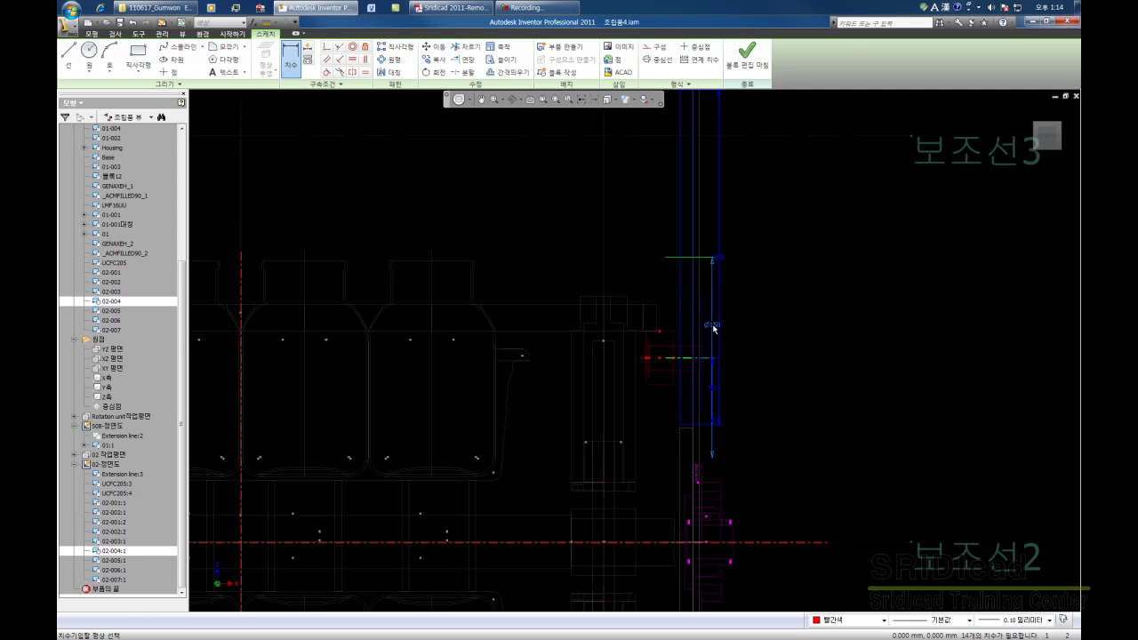
right_click(714, 329)
left_click(731, 336)
left_click(712, 321)
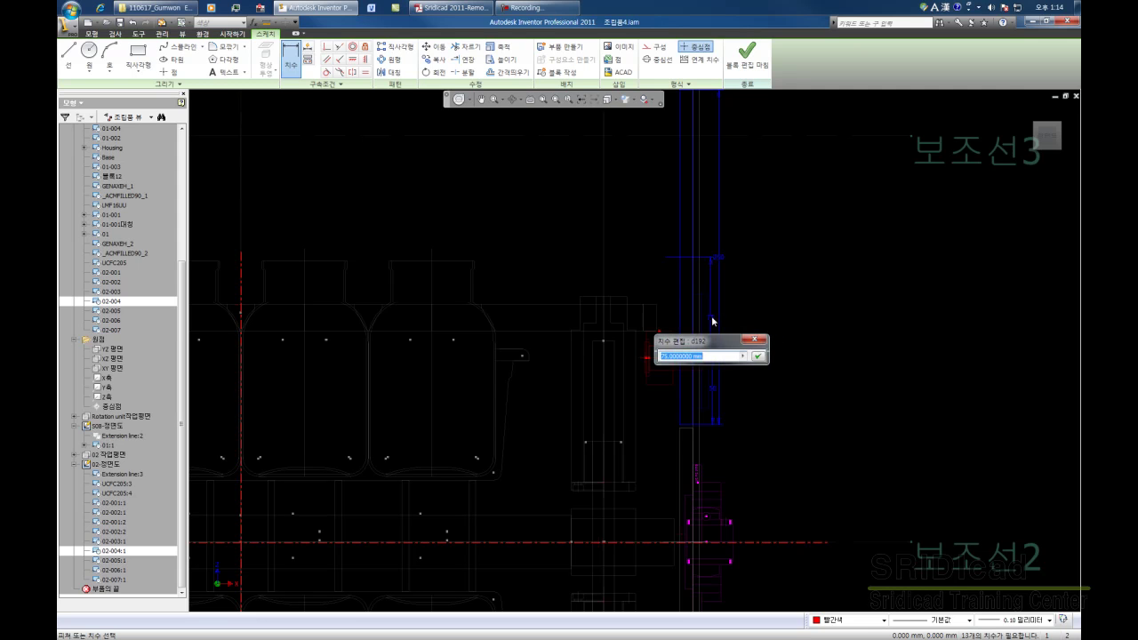
left_click(761, 358)
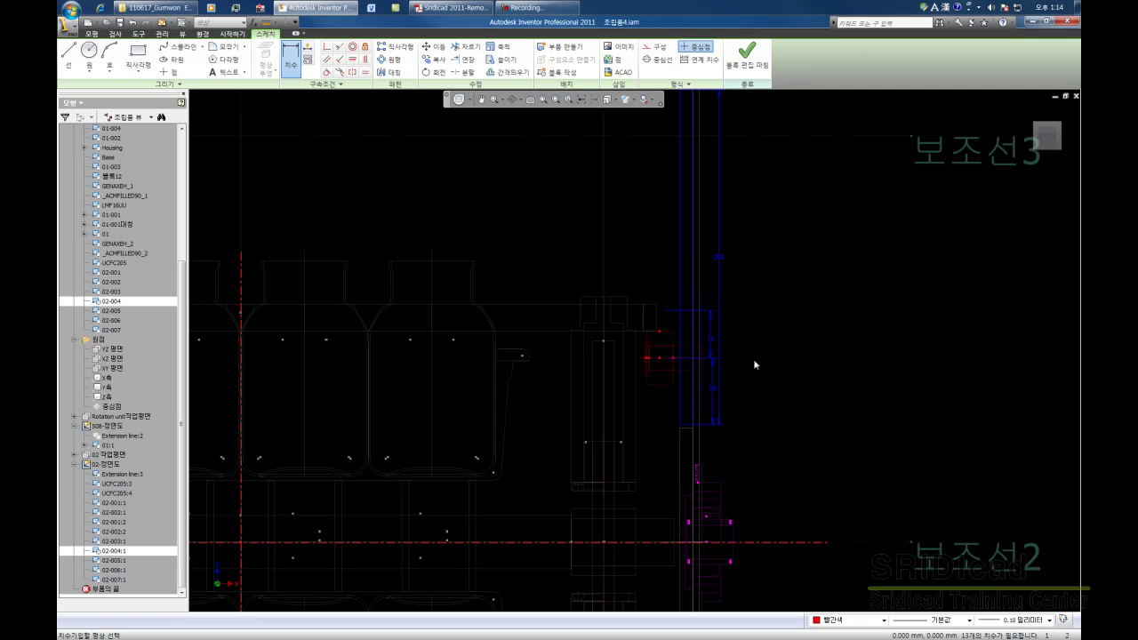
right_click(768, 347)
left_click(793, 348)
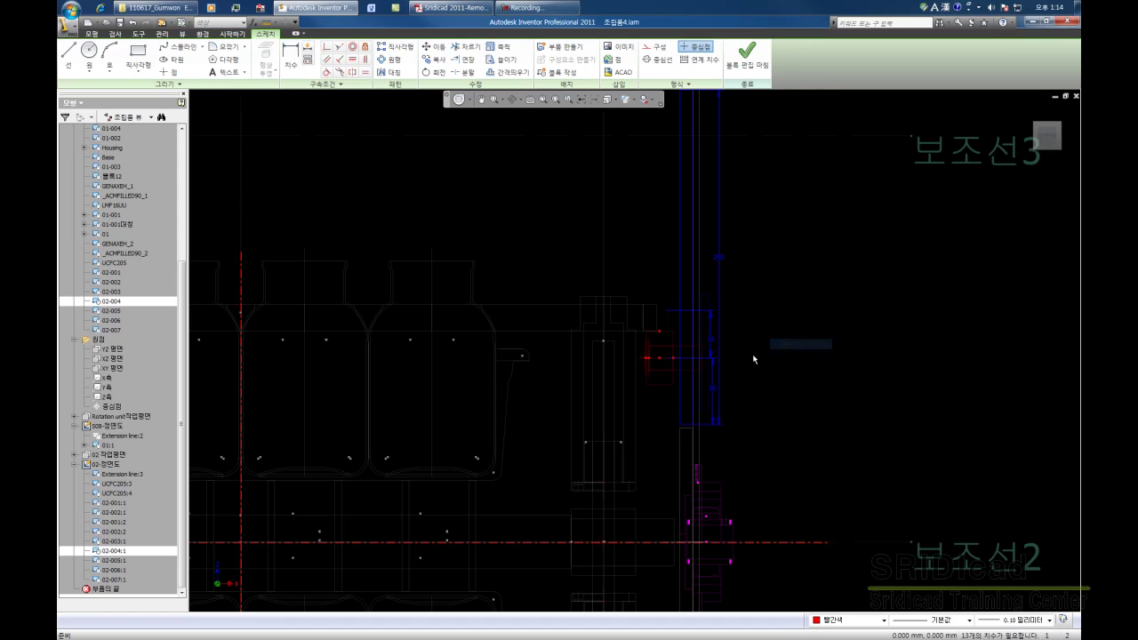
left_click_drag(711, 340, 716, 345)
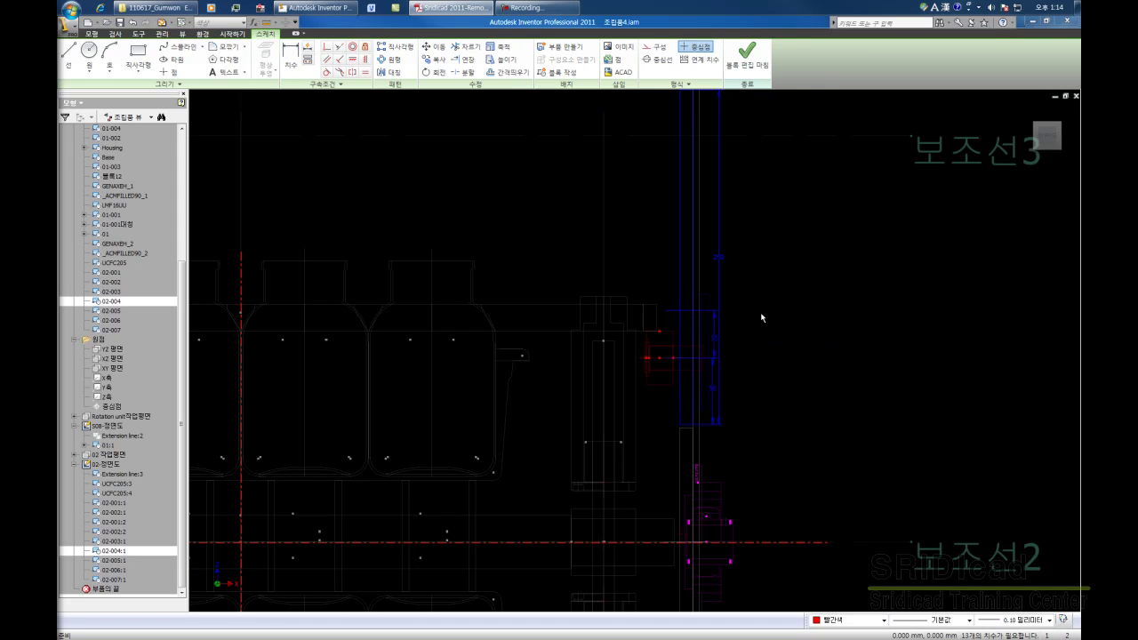
middle_click_drag(776, 305, 798, 310)
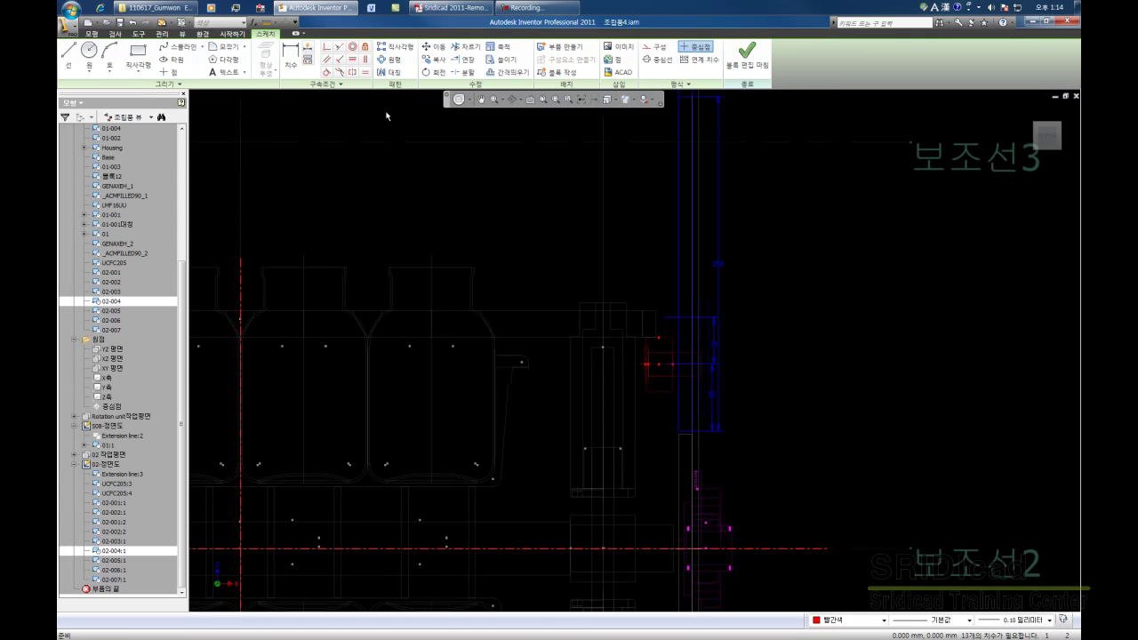
- Constrain the small red rectangle's points to align with the centerline
left_click(364, 62)
middle_click_drag(752, 317, 746, 323)
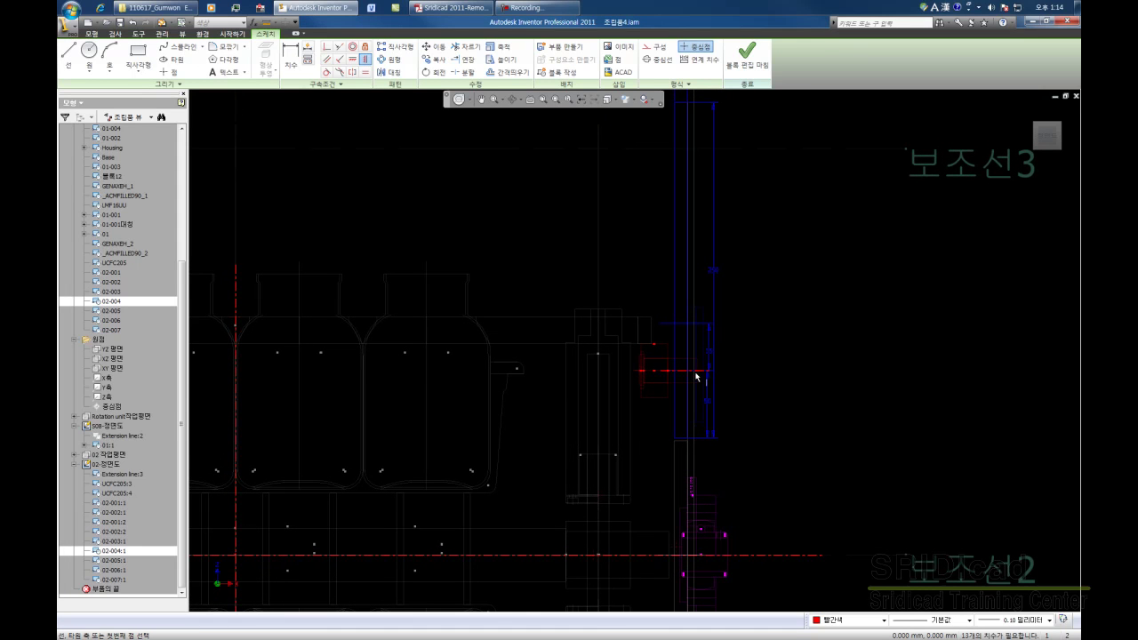
scroll(696, 377, "up", 2)
scroll(690, 376, "up", 2)
middle_click_drag(640, 254, 632, 264)
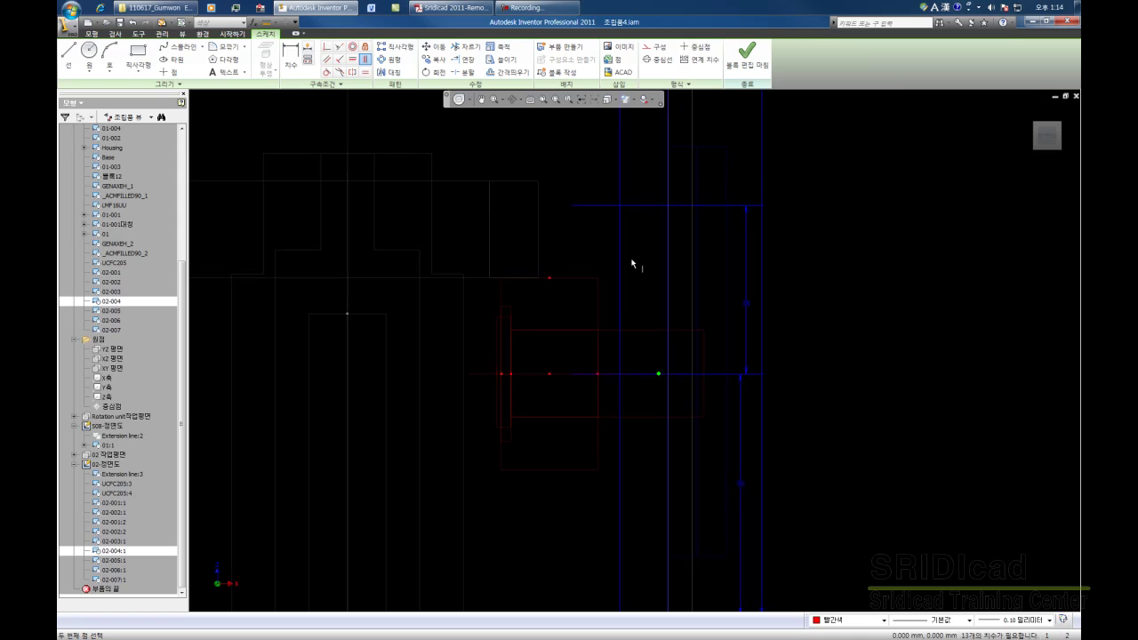
left_click(659, 206)
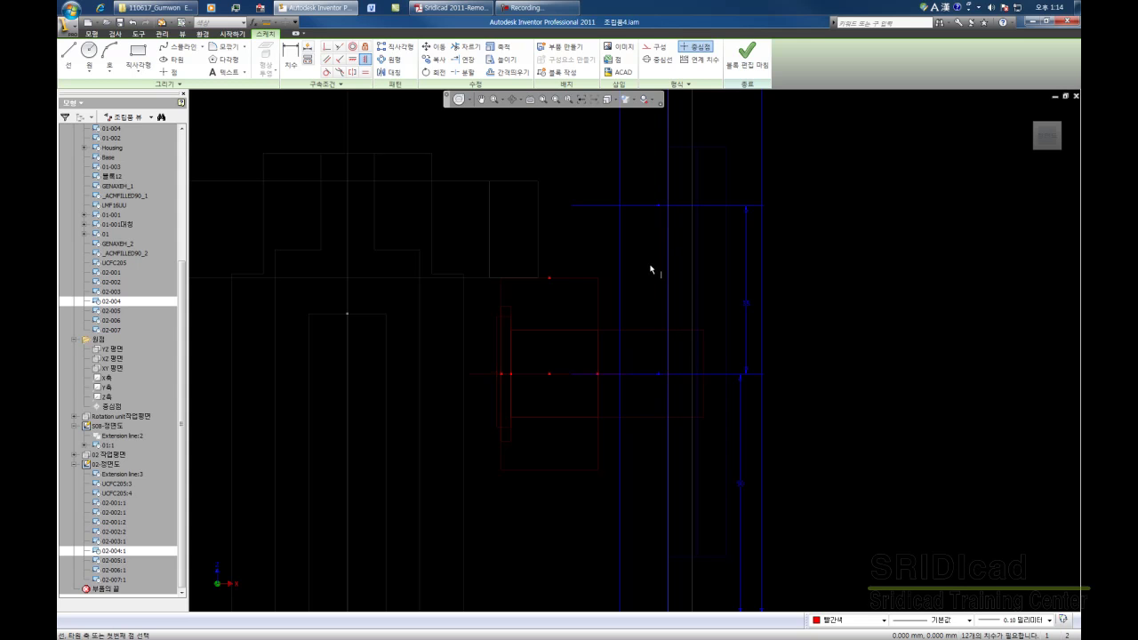
middle_click_drag(650, 265, 659, 316)
scroll(659, 315, "down", 2)
scroll(663, 293, "down", 2)
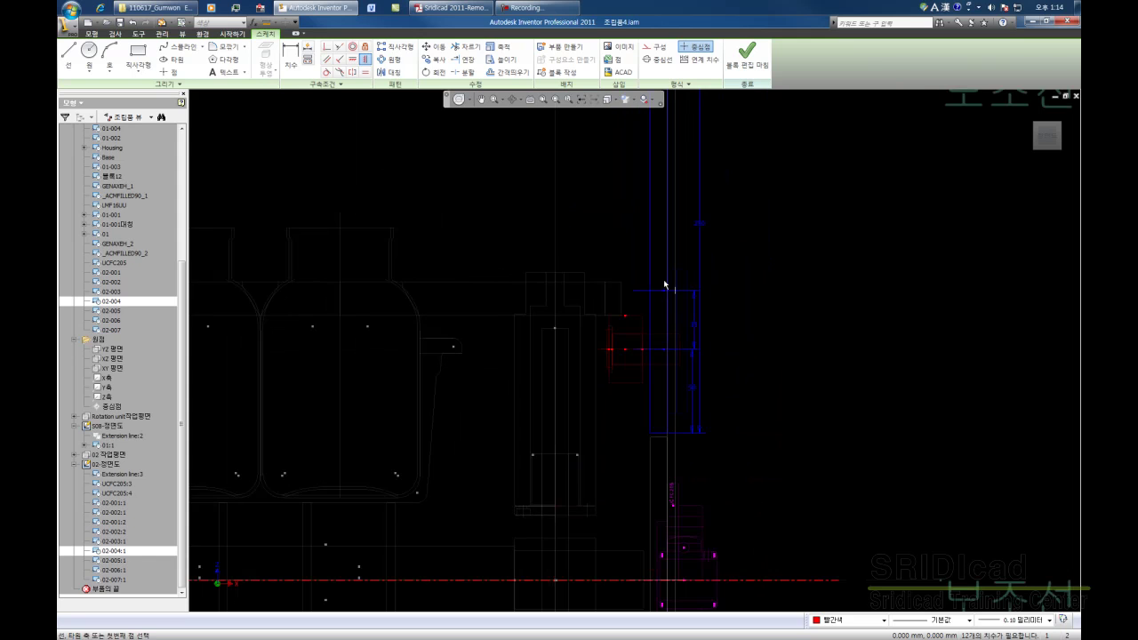
left_click(658, 444)
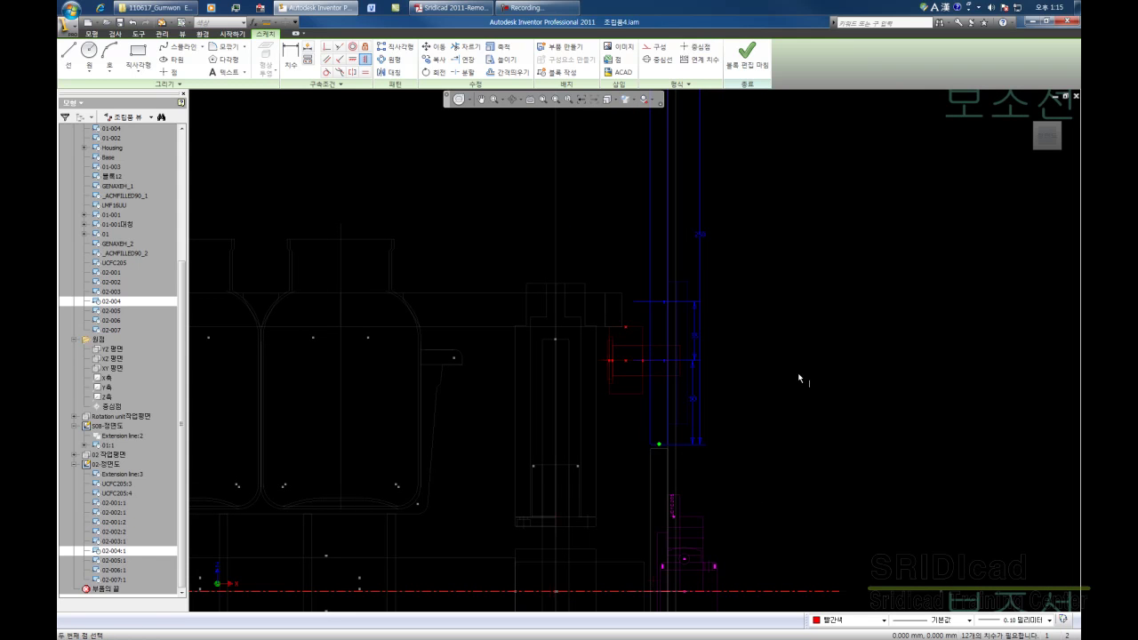
left_click(665, 303)
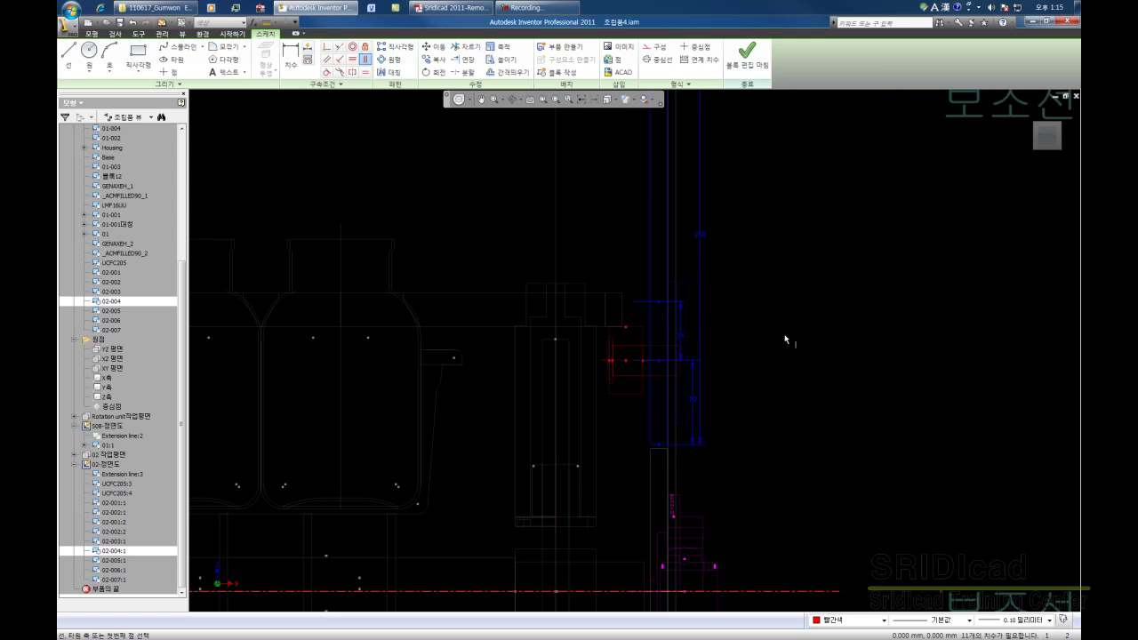
- End the constraint command and finish editing block 02-004
right_click(758, 383)
left_click(783, 392)
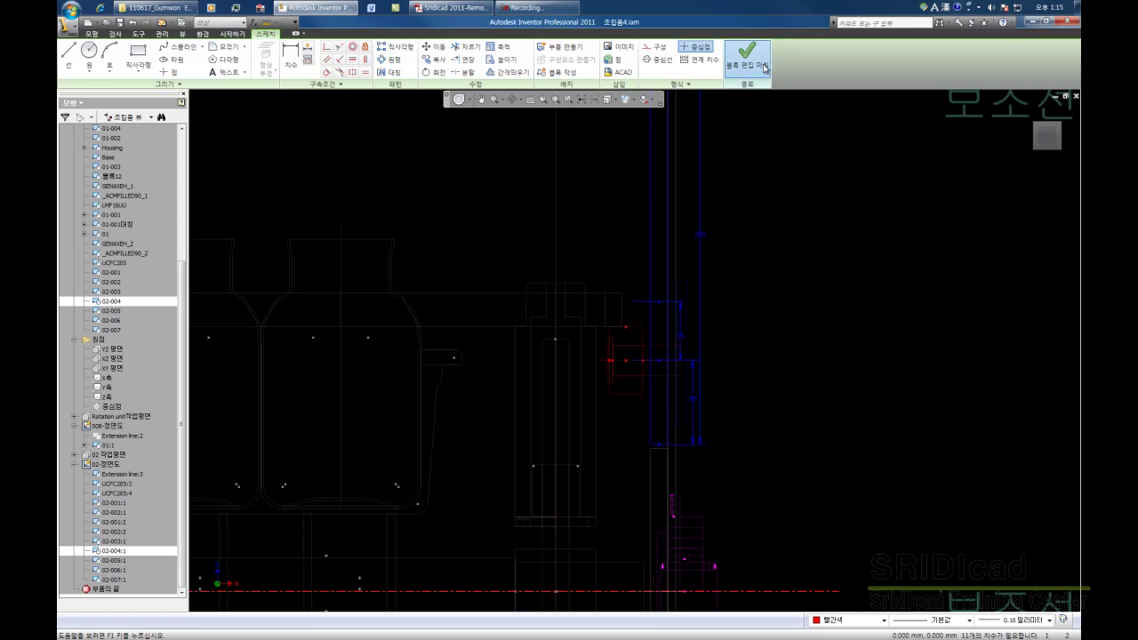
left_click(764, 68)
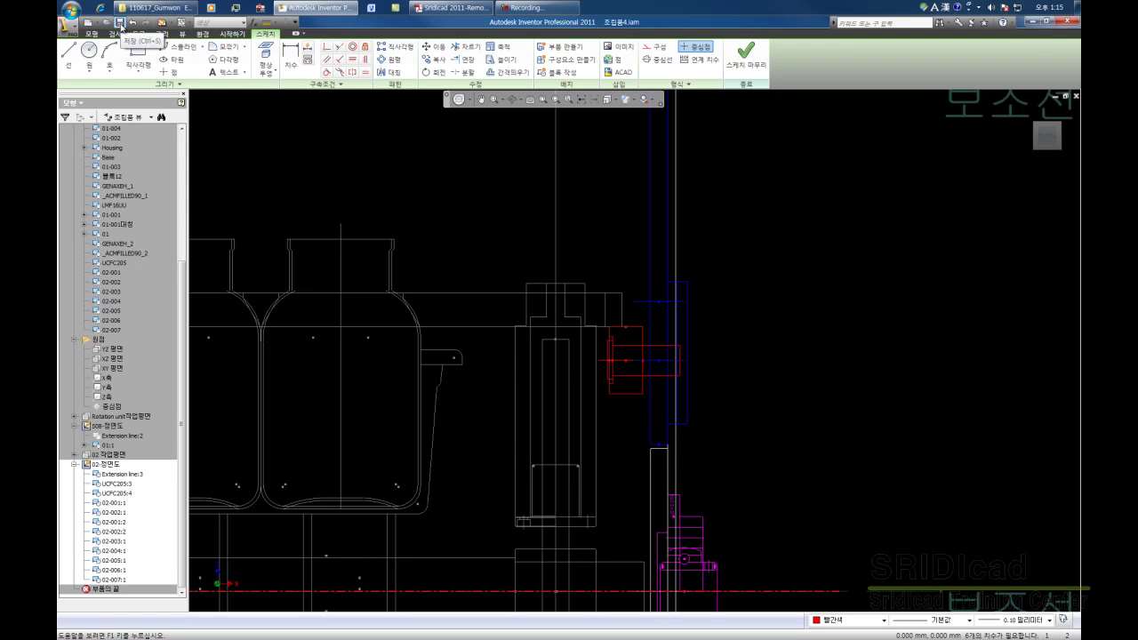
- Save assembly 조립품4.iam and reopen the 02-정면도 sketch for editing
left_click(120, 24)
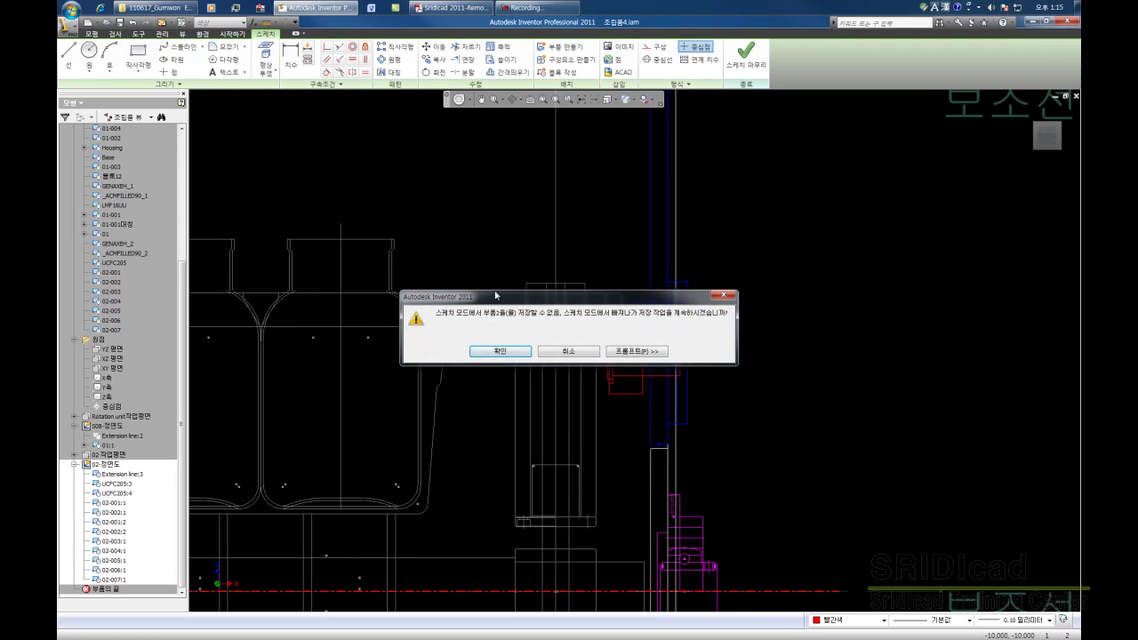
left_click(514, 351)
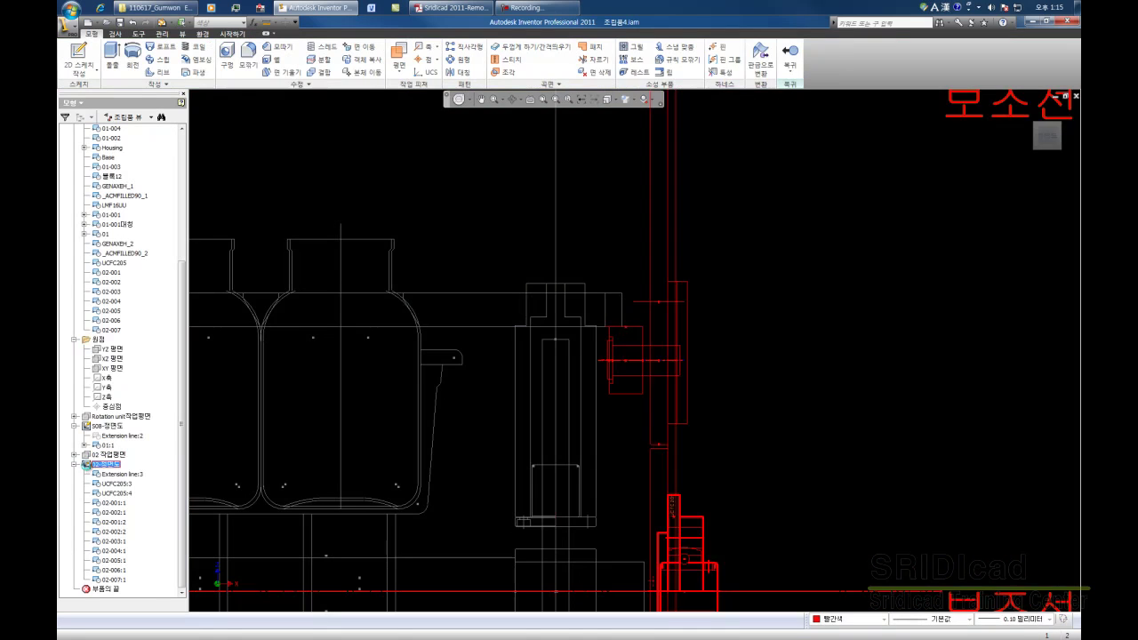
double_click(105, 464)
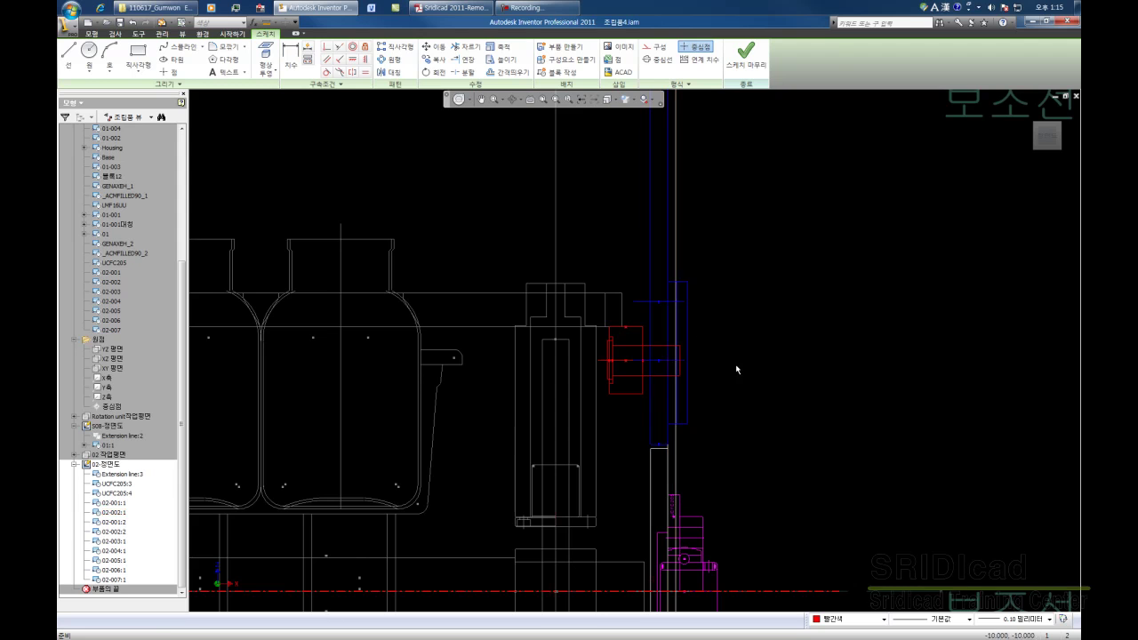
scroll(617, 266, "up", 1)
scroll(640, 292, "up", 2)
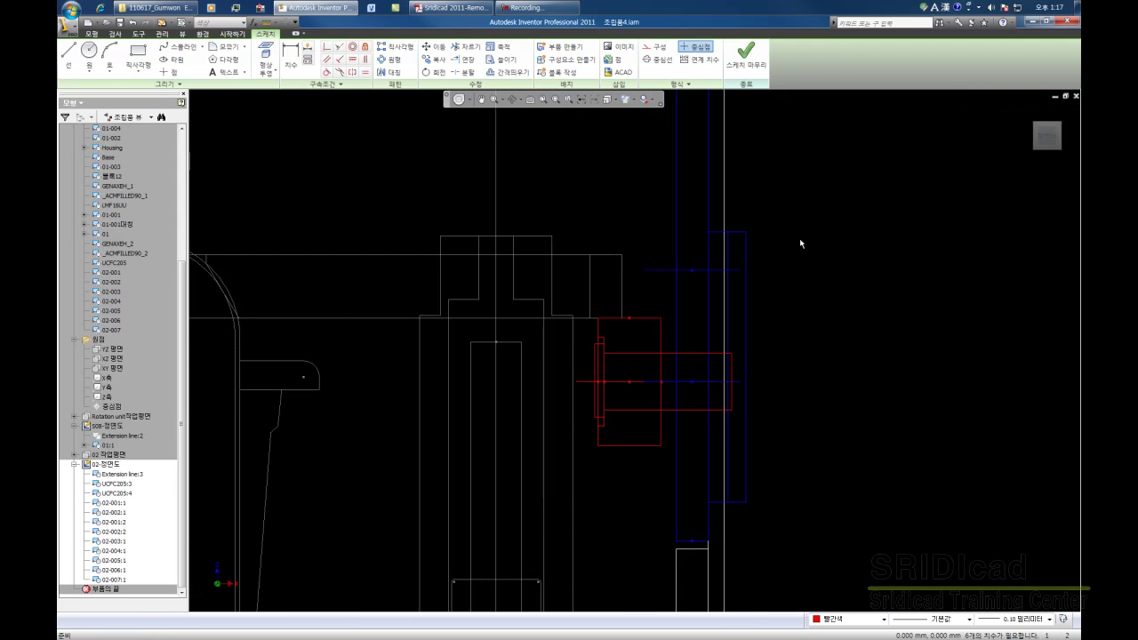
- Edit block 02-006 in place and draw a horizontal centerline across the end rectangle
double_click(745, 246)
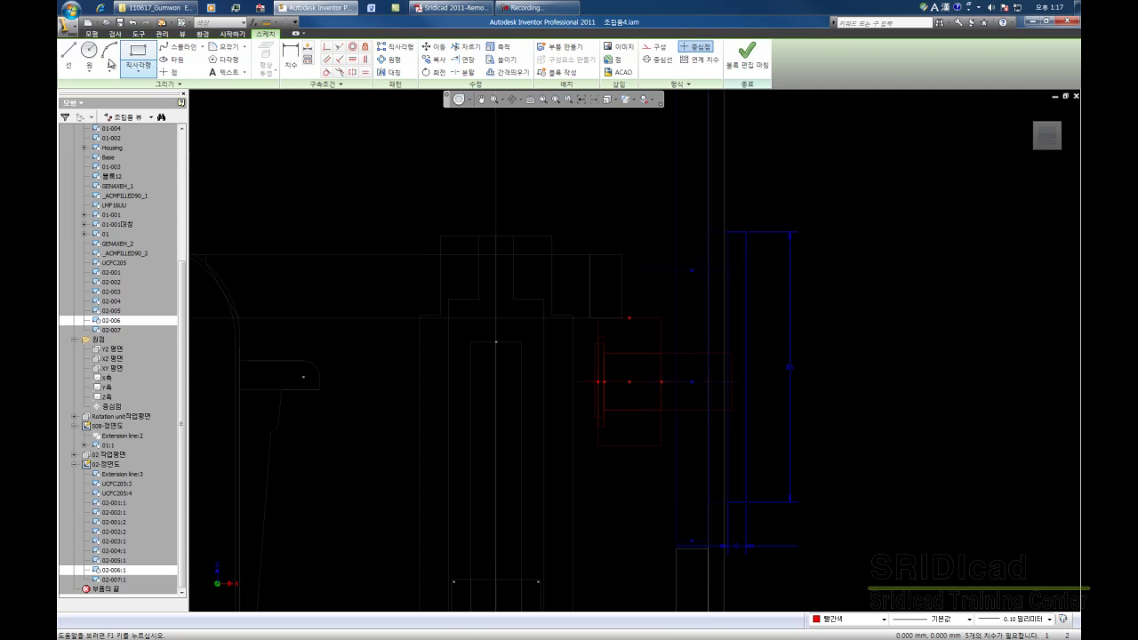
left_click(69, 58)
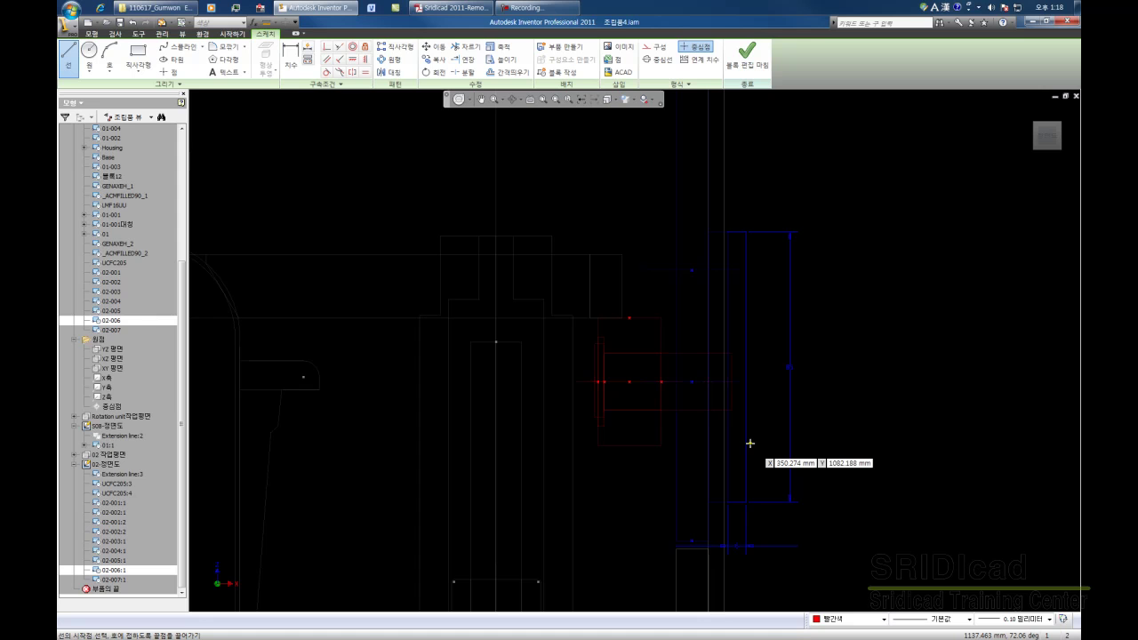
left_click(698, 404)
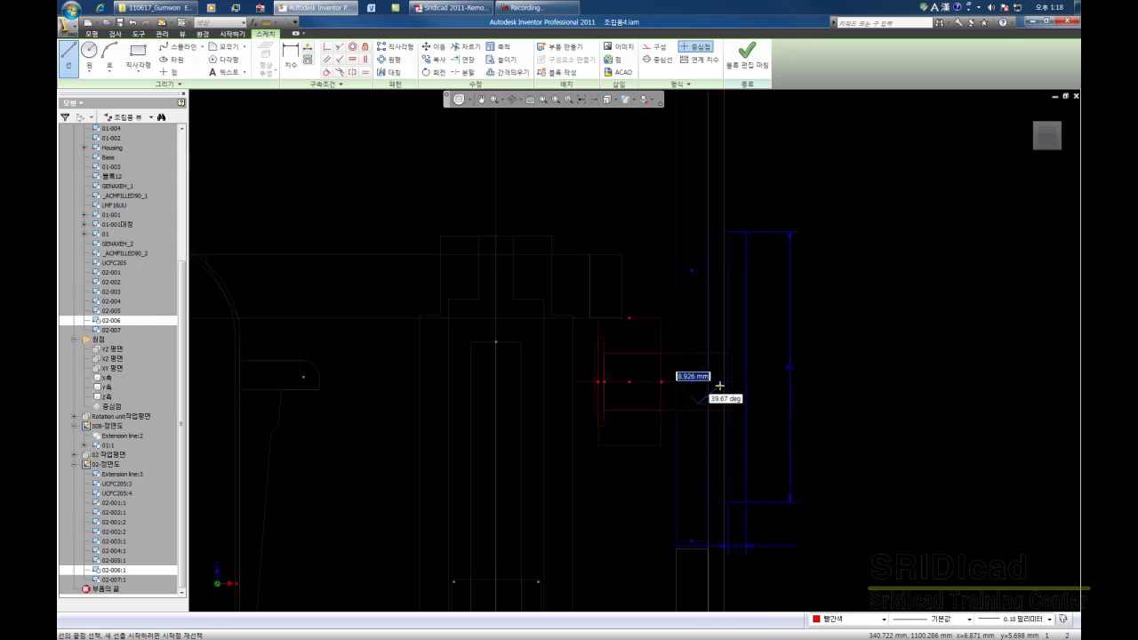
right_click(768, 404)
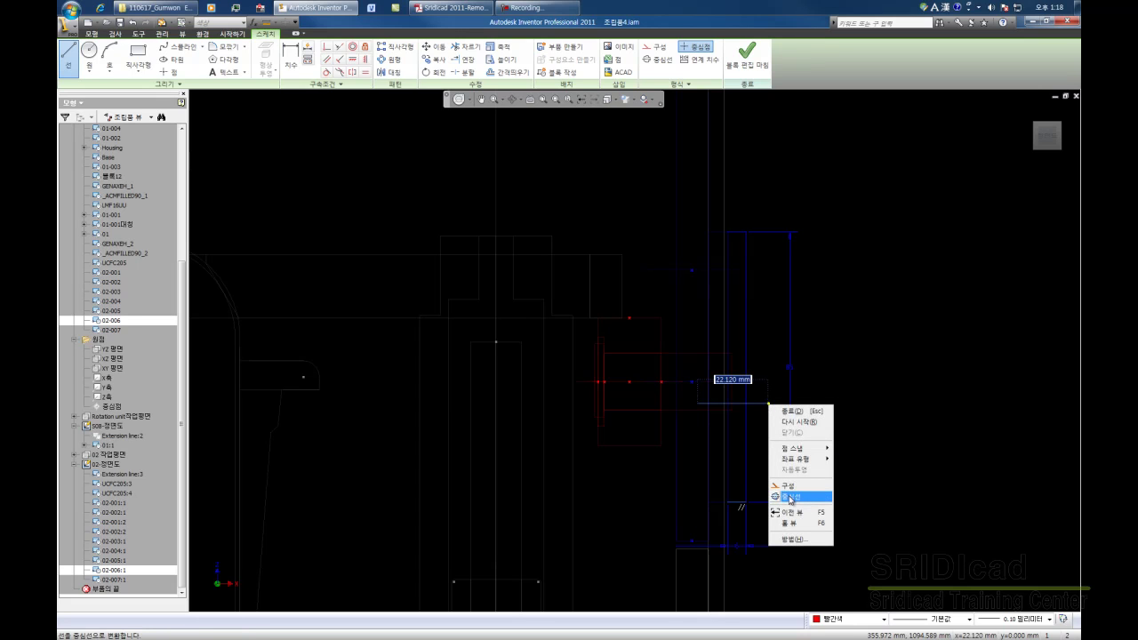
left_click(790, 496)
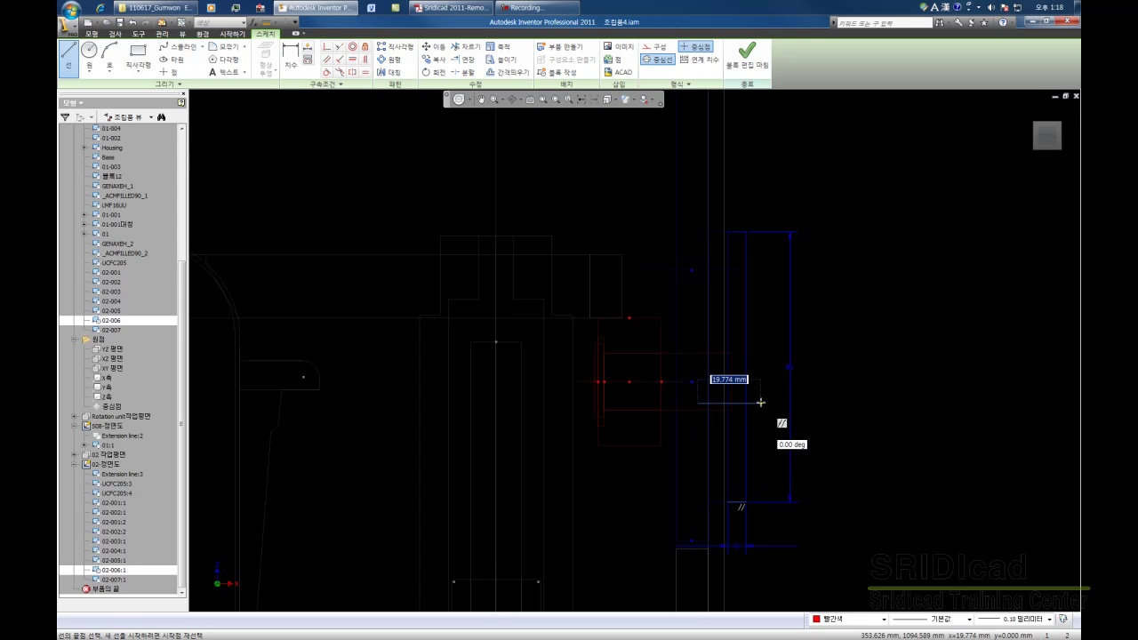
left_click(760, 402)
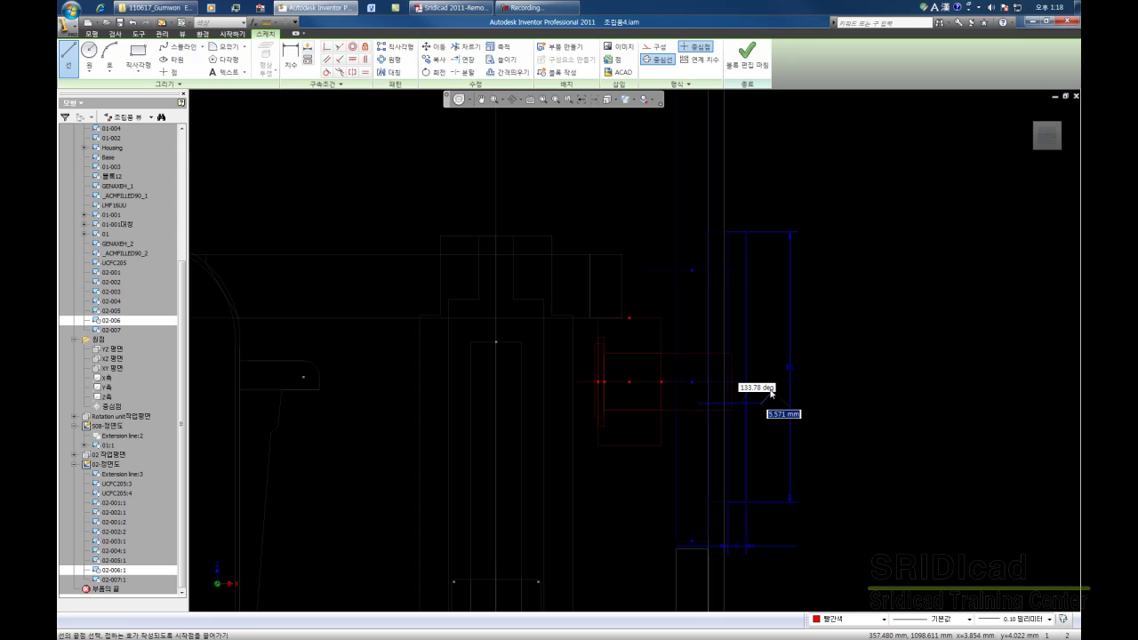
key("Escape")
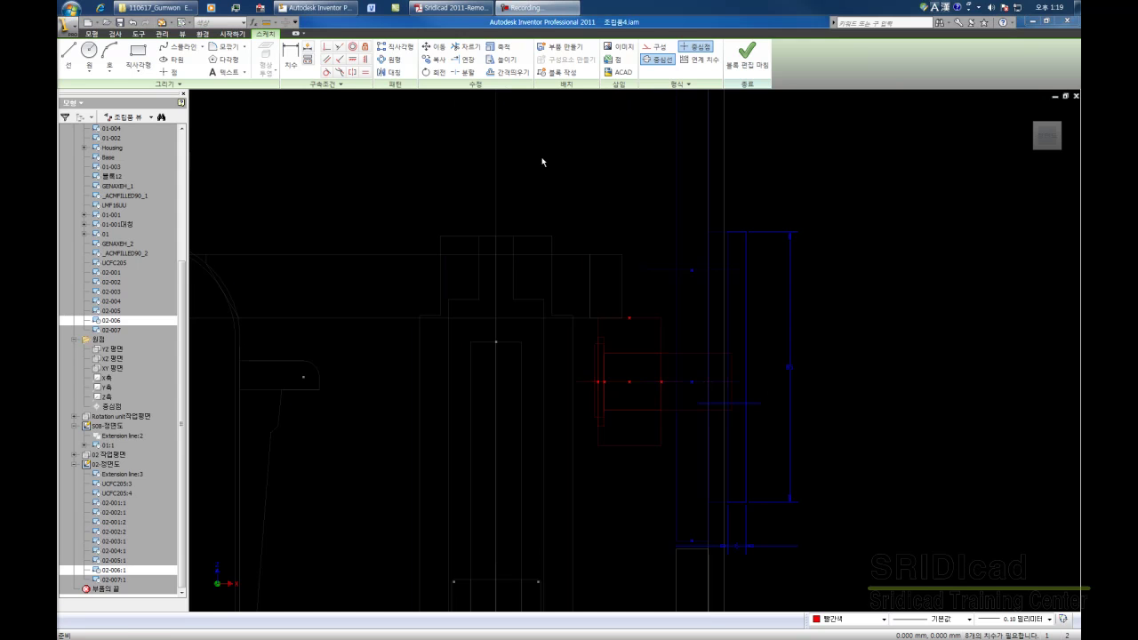
- Window-select the end rectangle for Stretch with Precise Input, base point at its top corner, removing blocking constraints
left_click(500, 60)
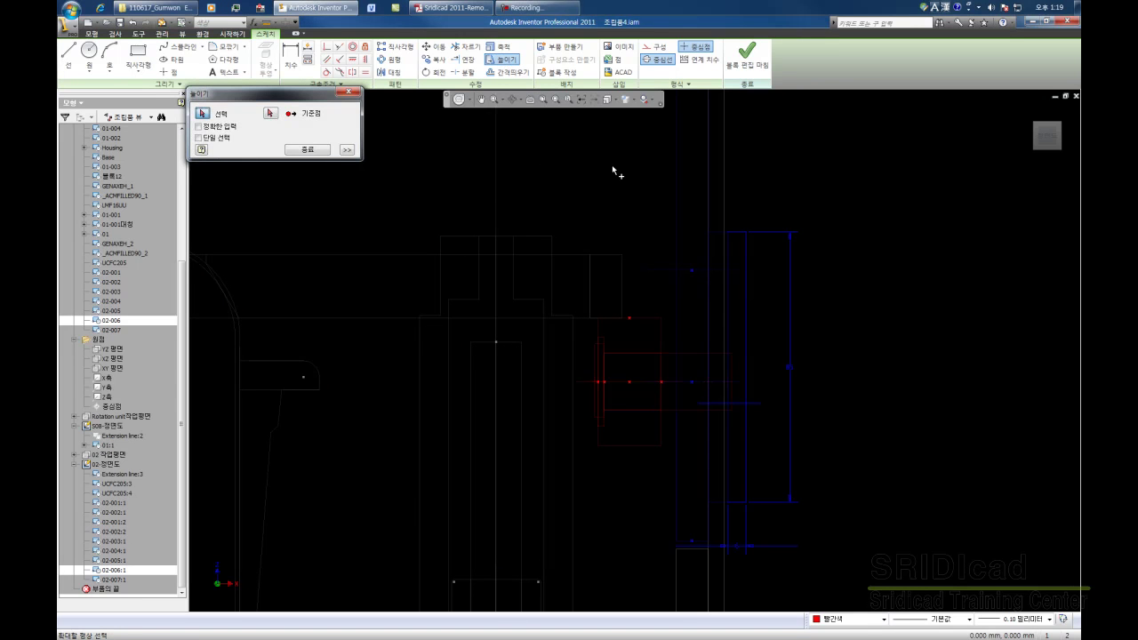
left_click_drag(824, 558, 749, 219)
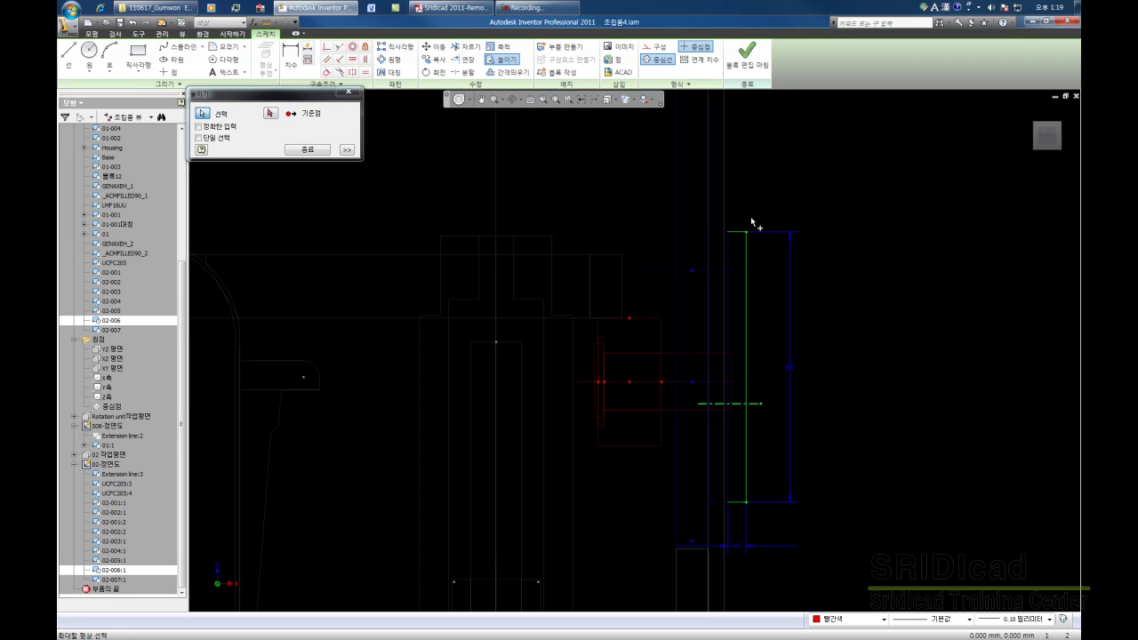
left_click_drag(296, 96, 595, 162)
left_click(497, 192)
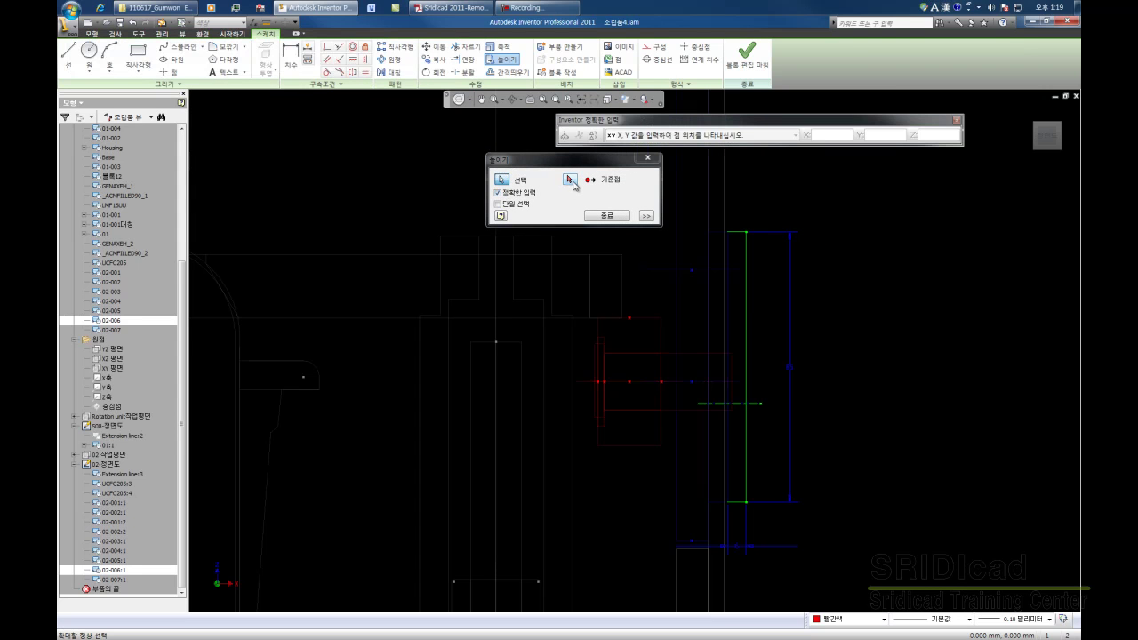
left_click(574, 184)
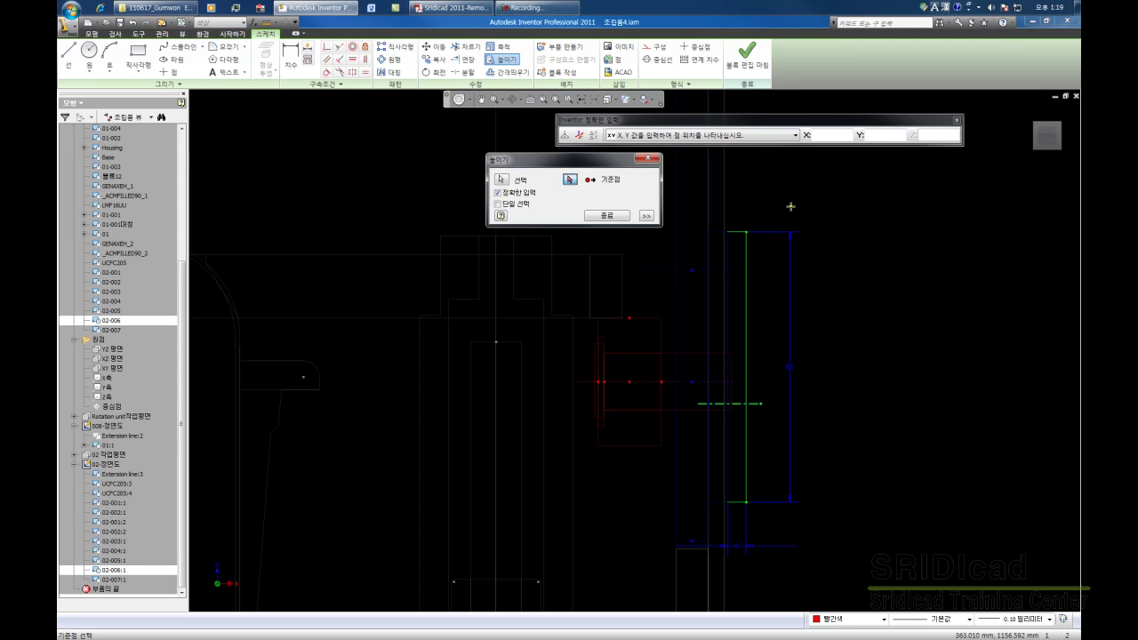
left_click(745, 232)
left_click(519, 352)
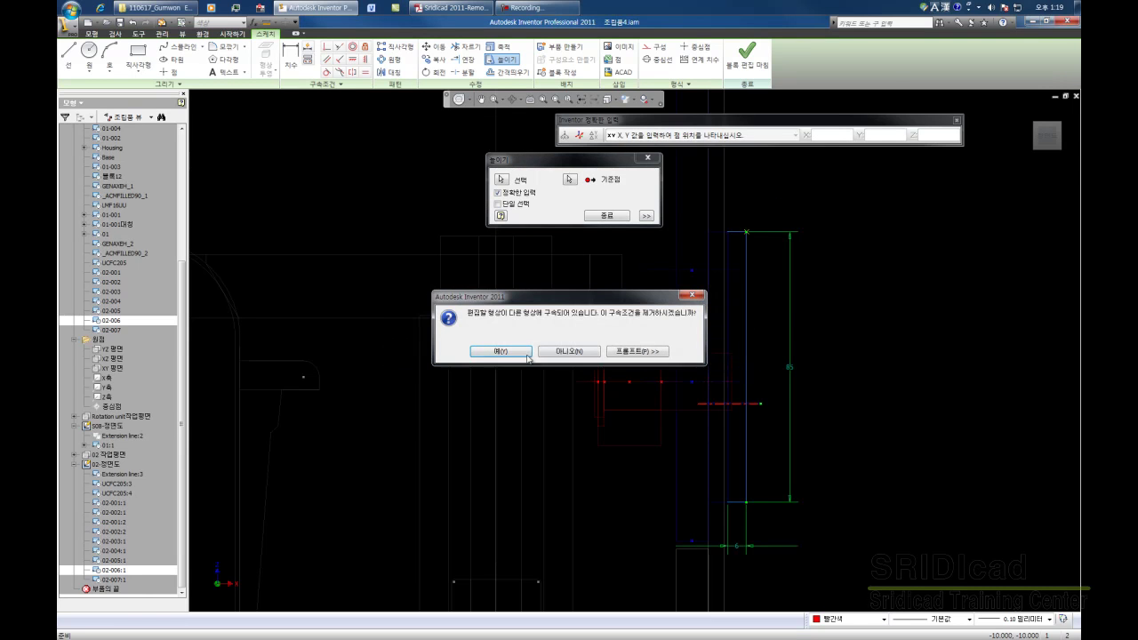
left_click(519, 352)
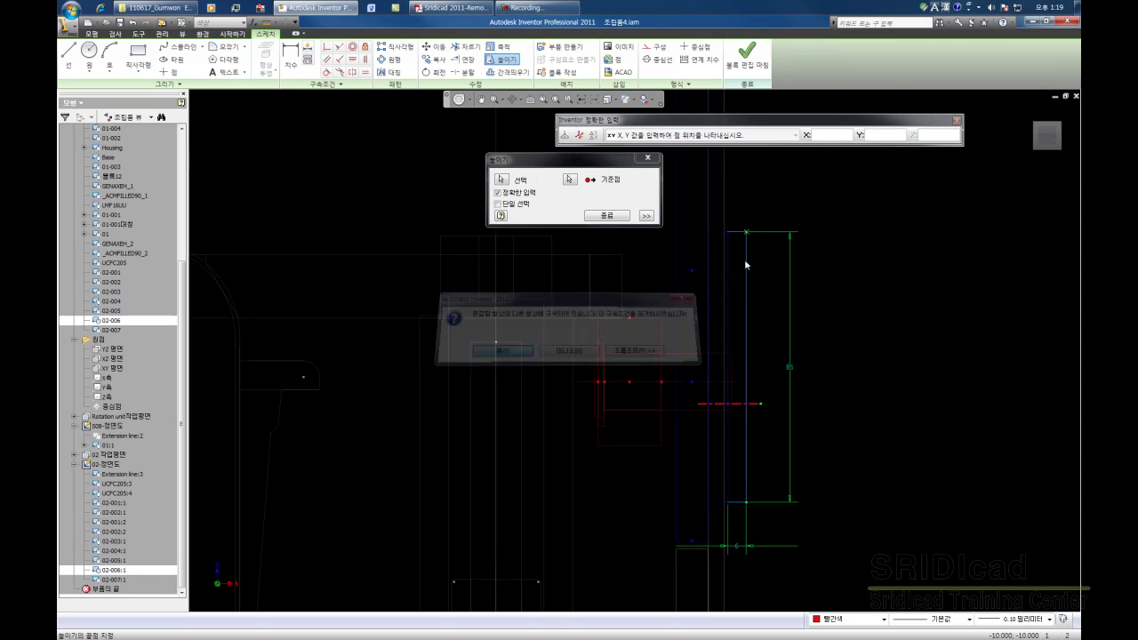
- Stretch the geometry by X -1, Y 0 and close the Stretch command
type("0")
left_click(875, 134)
type("0")
left_click(828, 134)
type("-1")
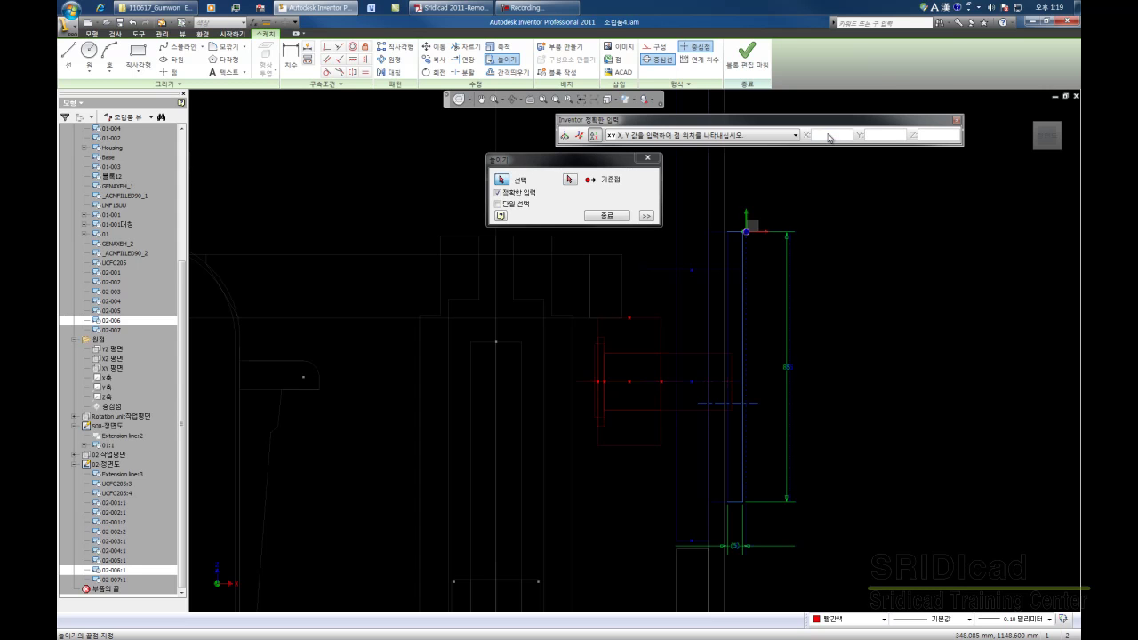
key("Return")
left_click(619, 216)
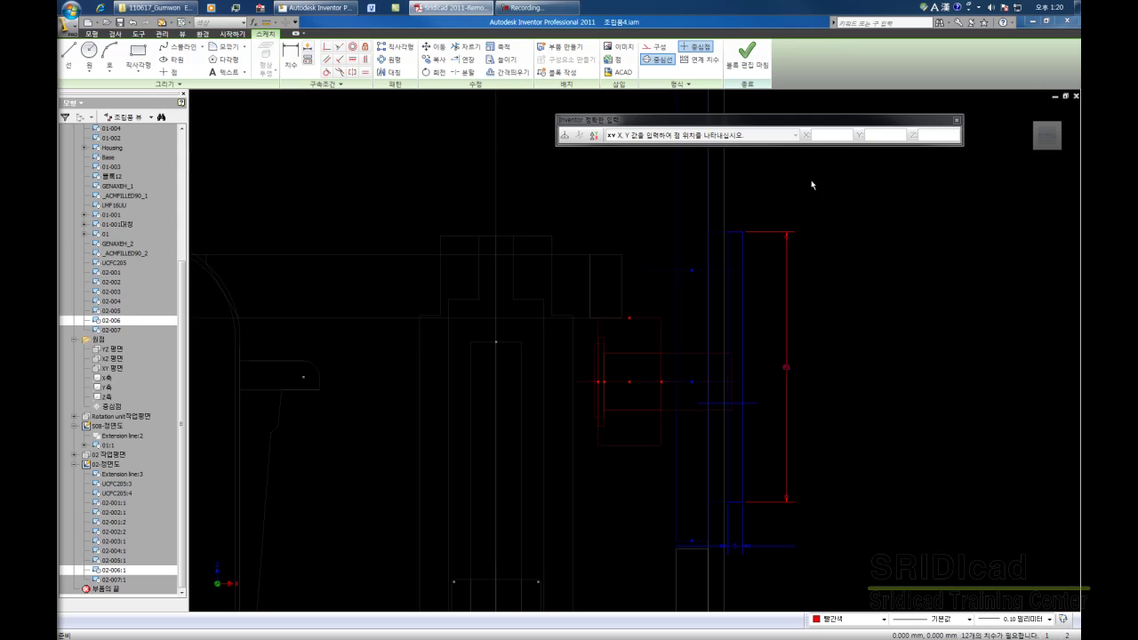
left_click_drag(846, 124, 845, 155)
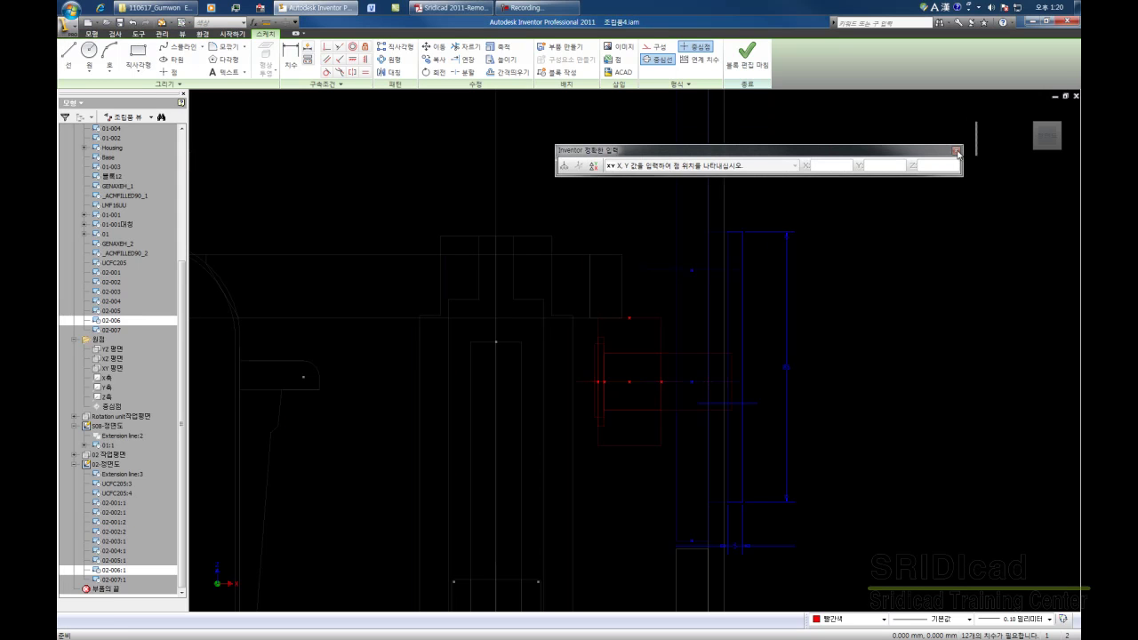
- Add linear dimension d193 of 30 mm from the horizontal centerline to the end rectangle's bottom edge
left_click(957, 152)
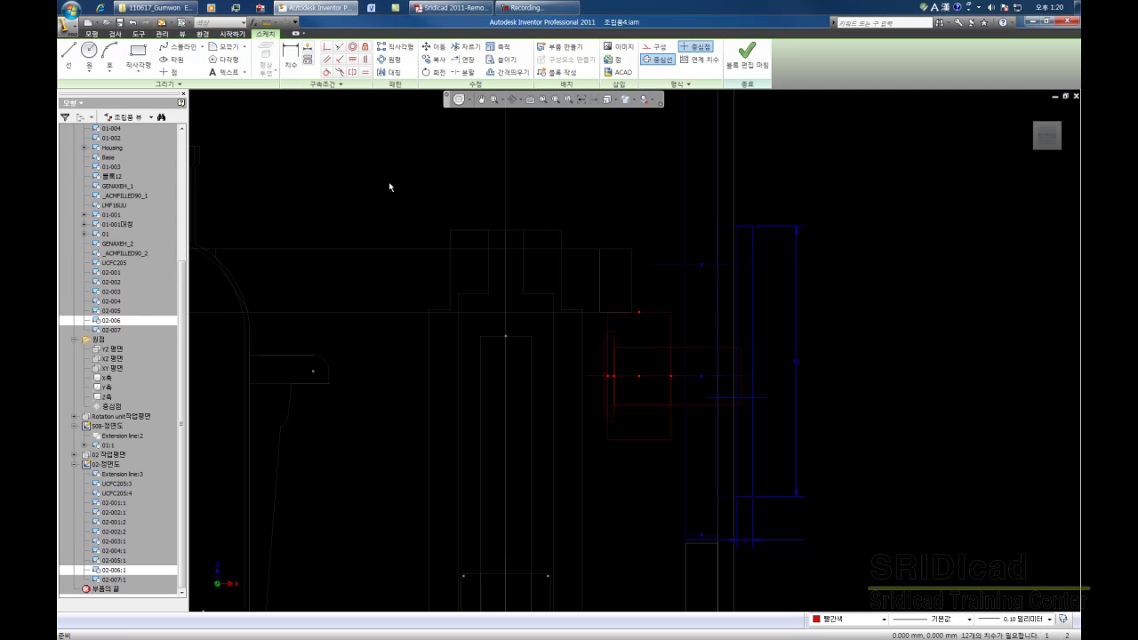
left_click(292, 60)
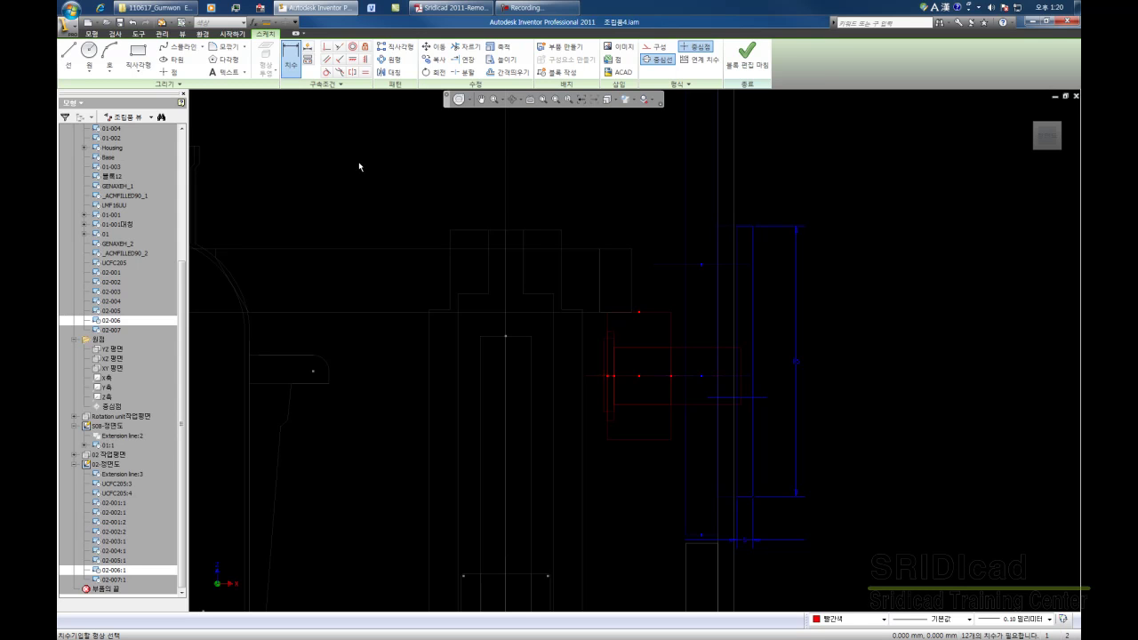
left_click(746, 500)
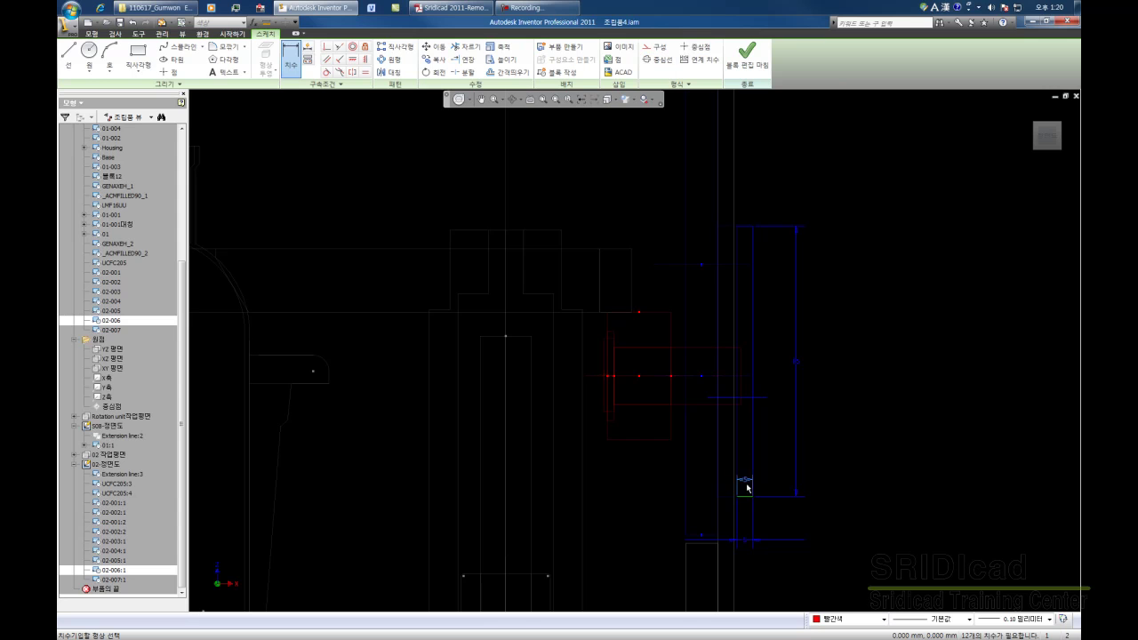
left_click(750, 399)
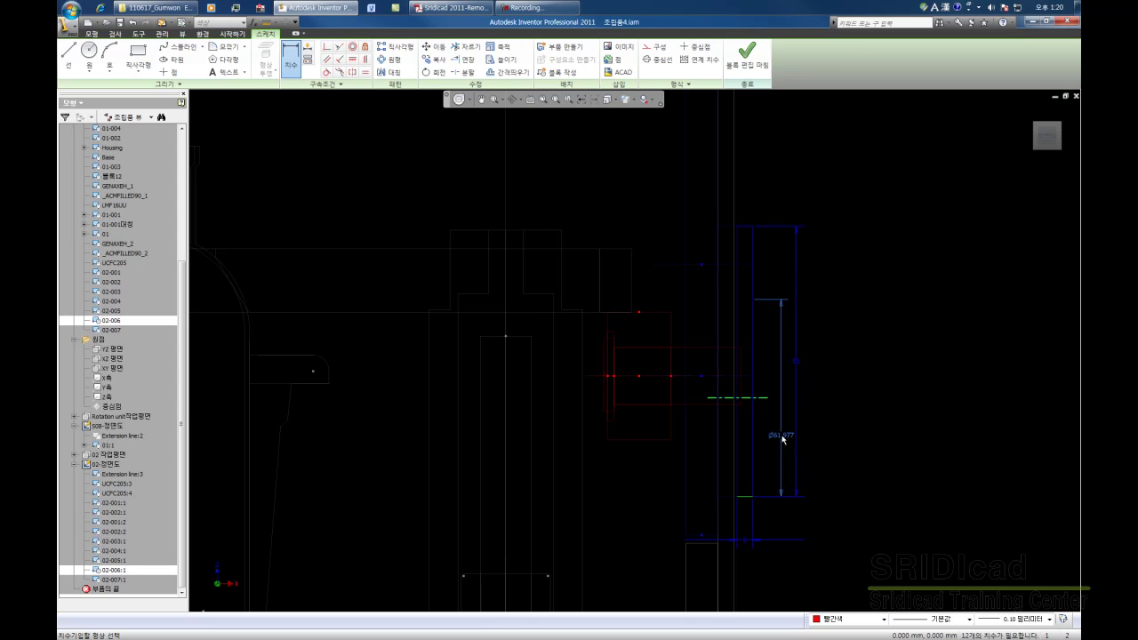
right_click(783, 439)
left_click(805, 454)
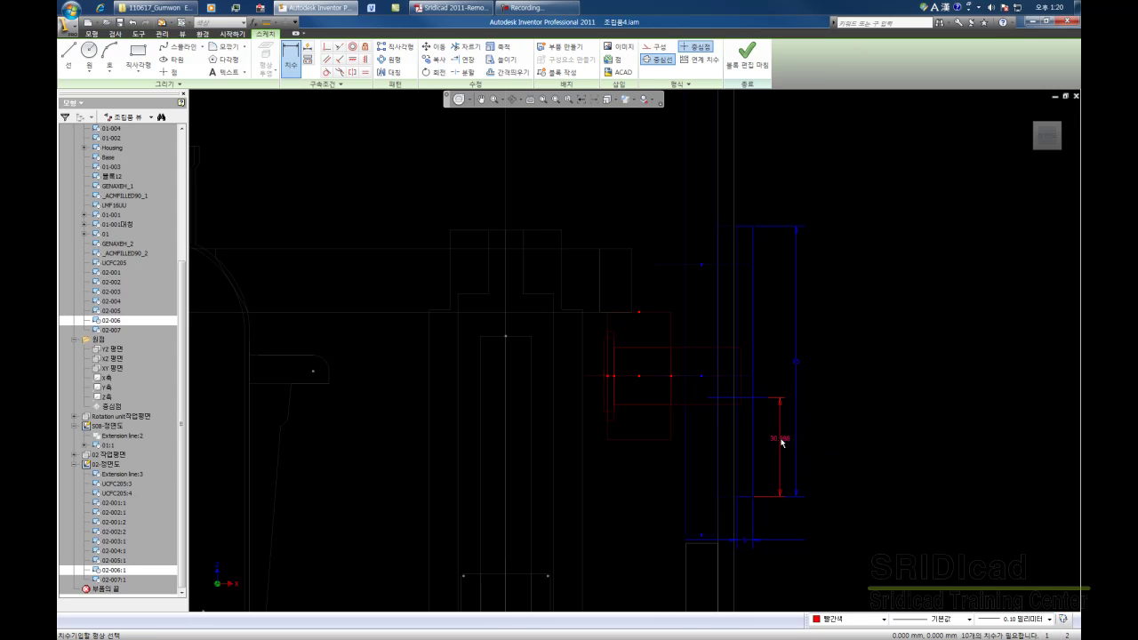
left_click(780, 442)
left_click_drag(781, 462, 813, 461)
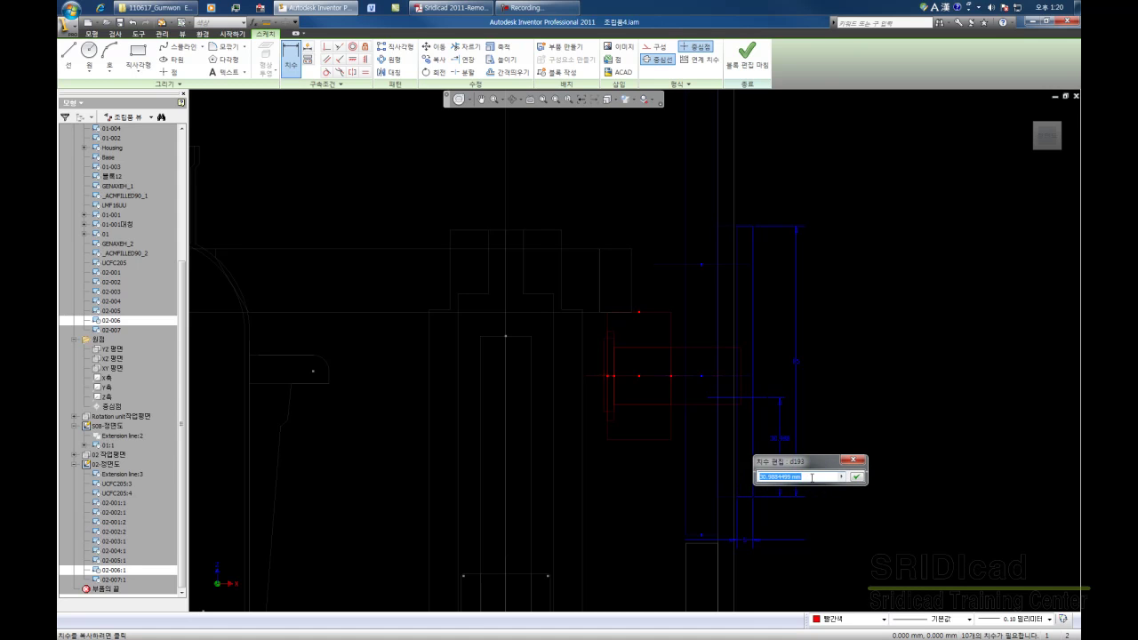
type("30")
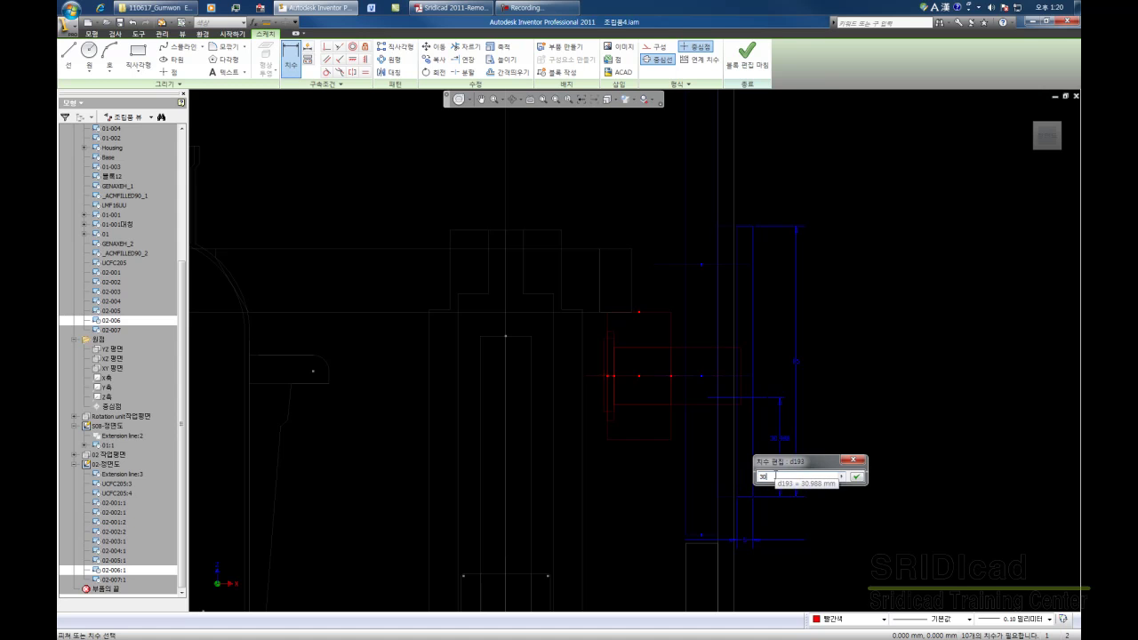
left_click(856, 477)
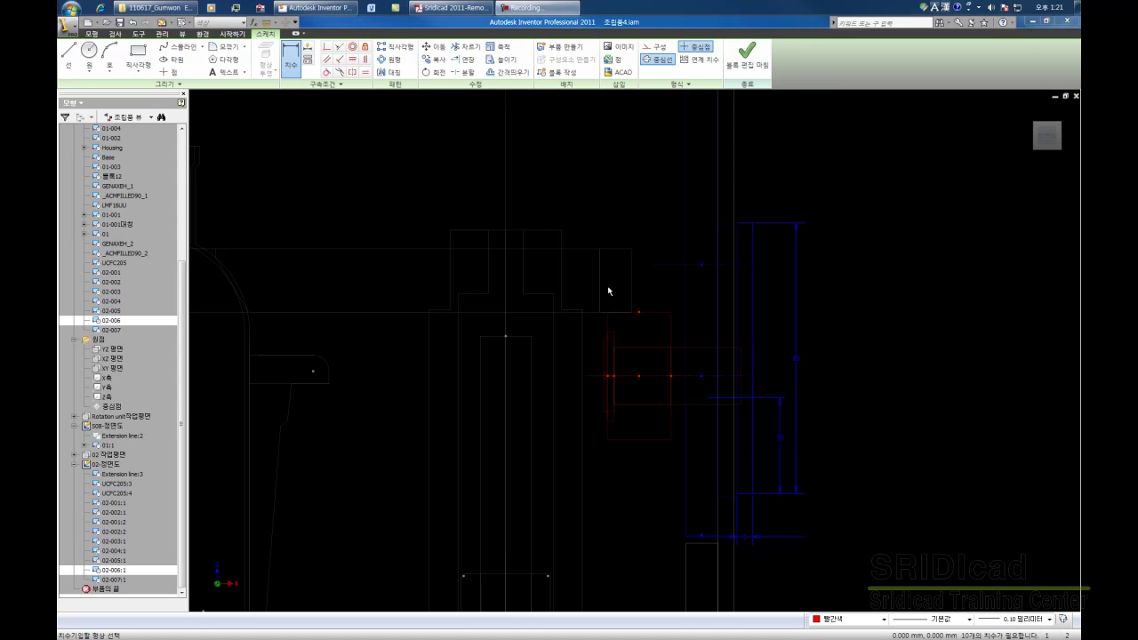
- End dimensioning and constrain the rectangle's top corner vertically to the centerline endpoint
right_click(721, 296)
left_click(745, 299)
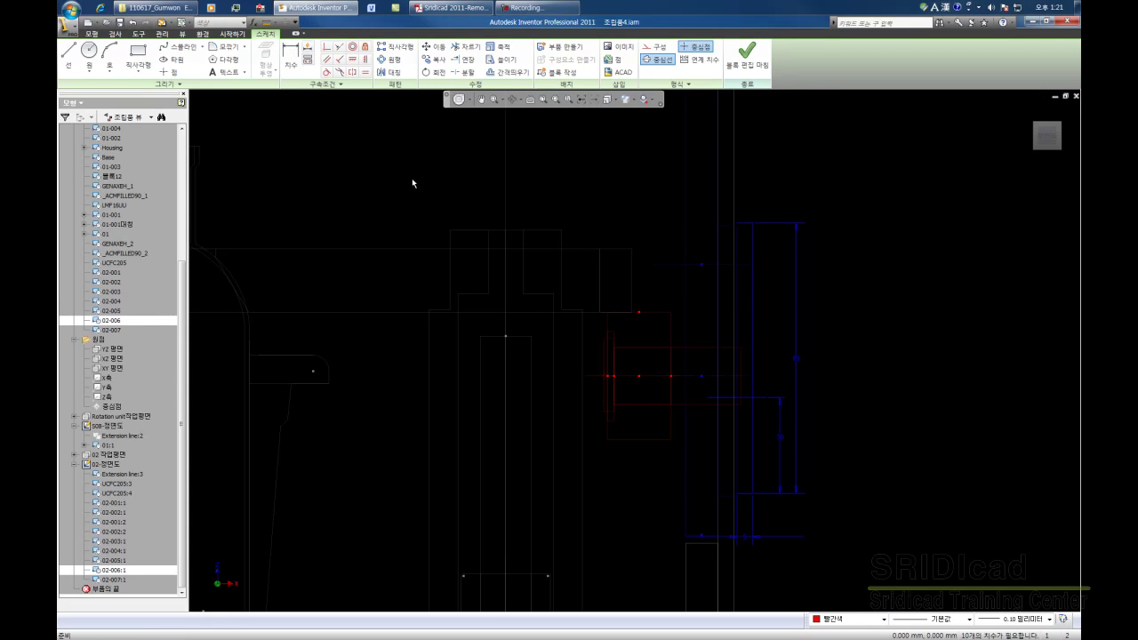
left_click(366, 61)
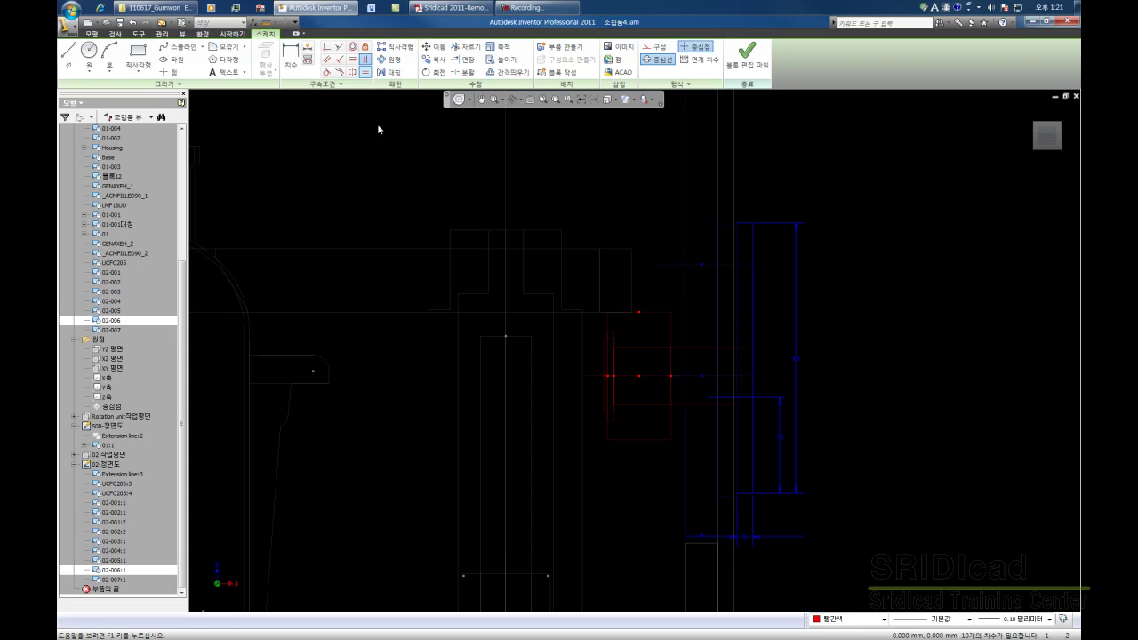
left_click(739, 398)
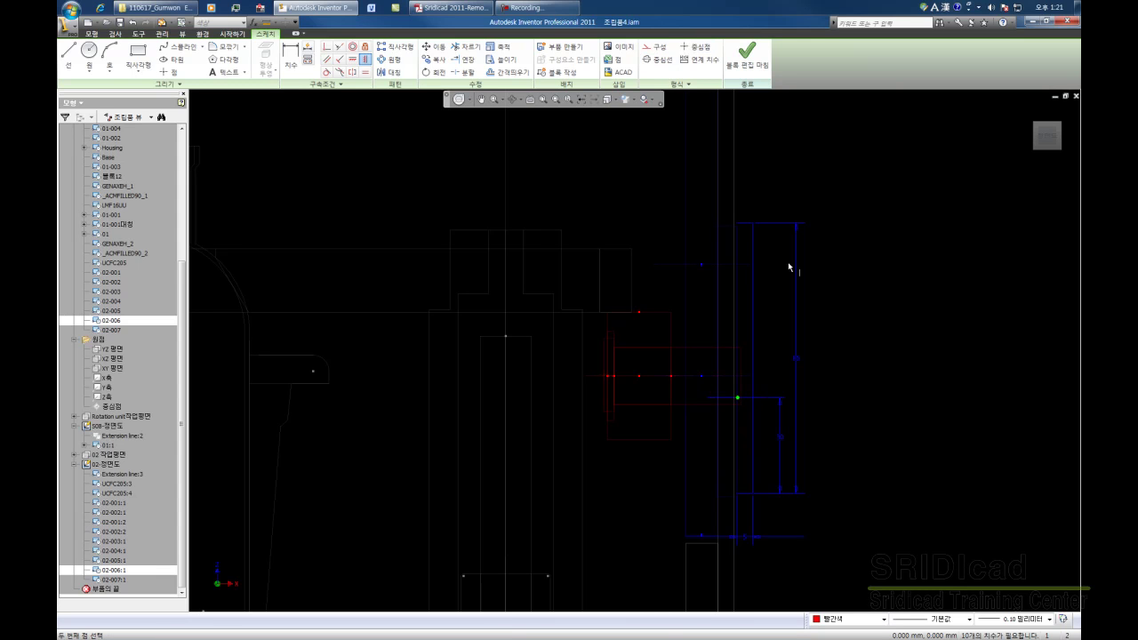
left_click(745, 224)
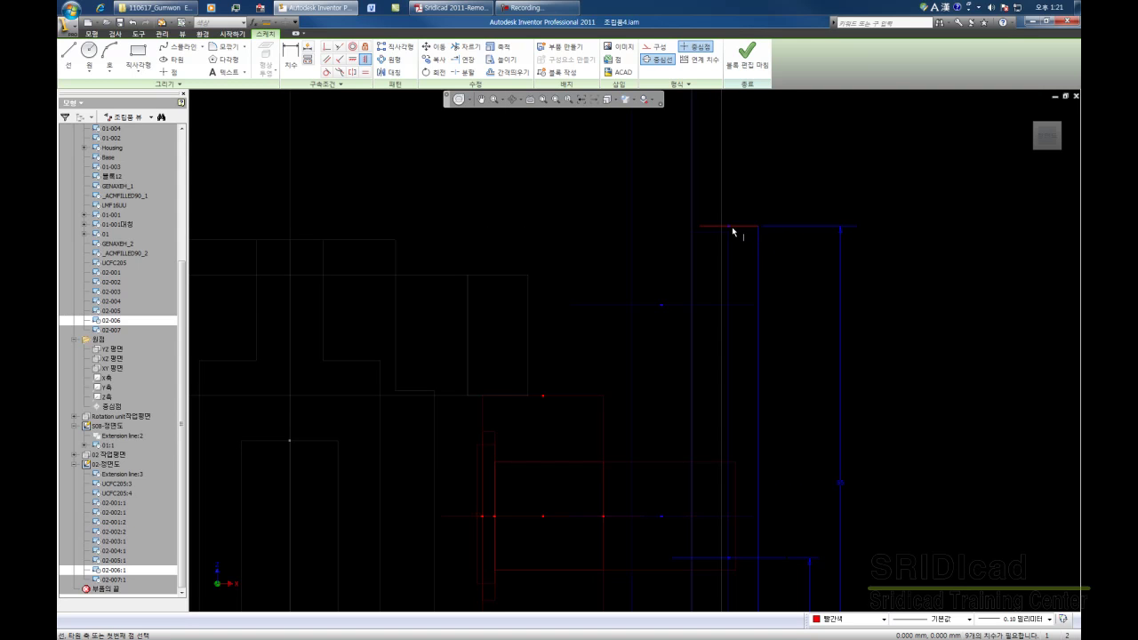
scroll(735, 234, "down", 2)
right_click(766, 248)
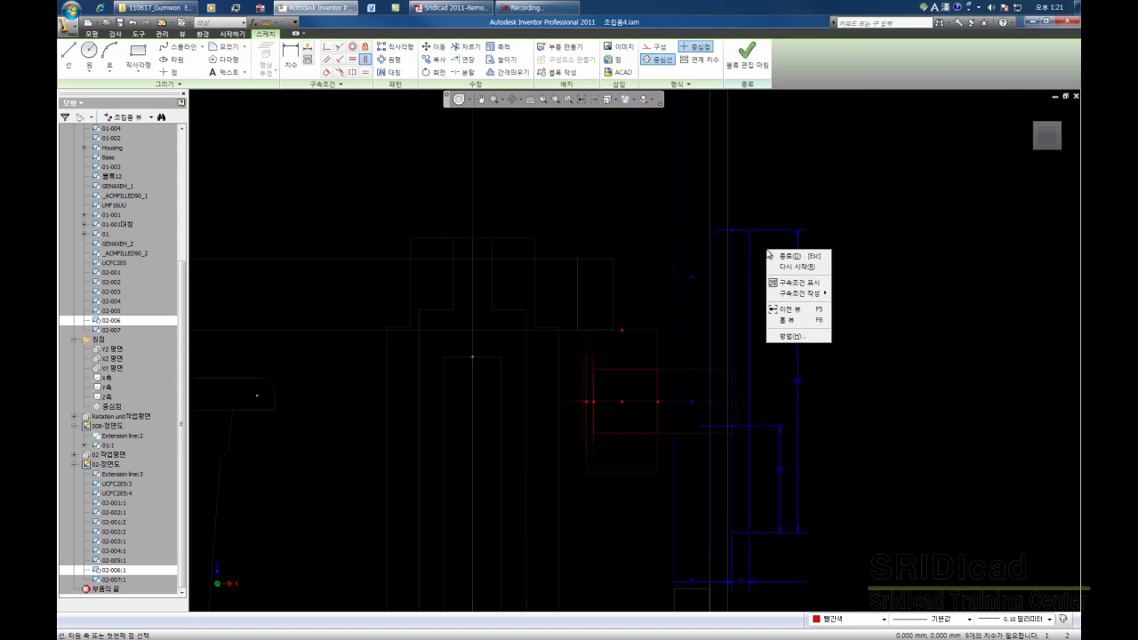
left_click(779, 257)
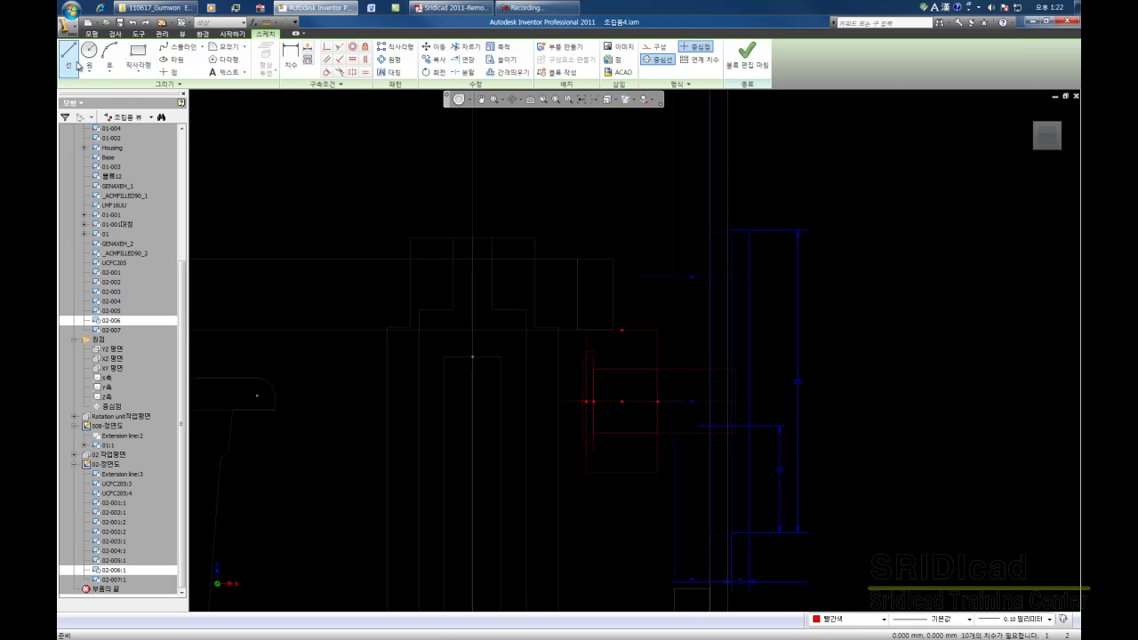
- Draw an 85 mm line at 90° down from the blue sketch's top corner
left_click(72, 57)
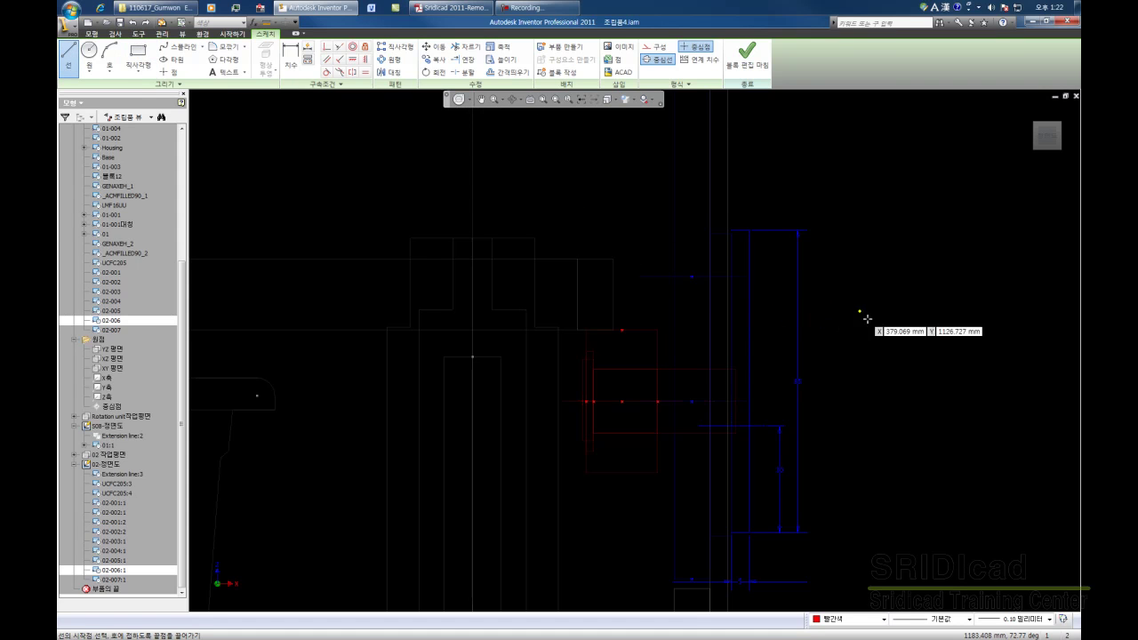
middle_click_drag(861, 324, 858, 299)
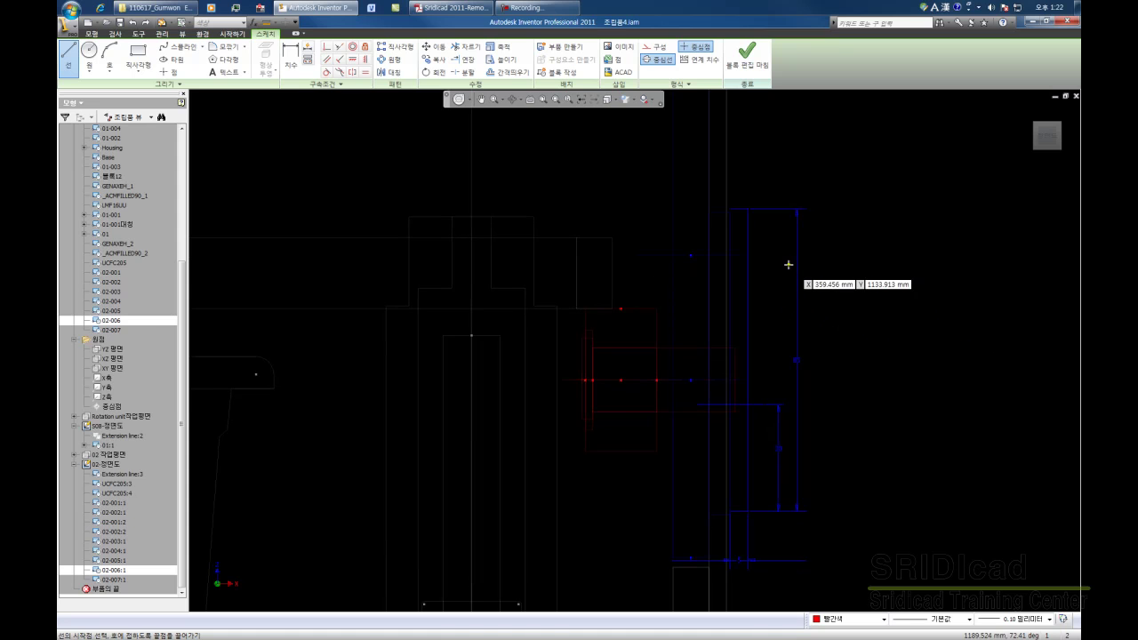
left_click(730, 210)
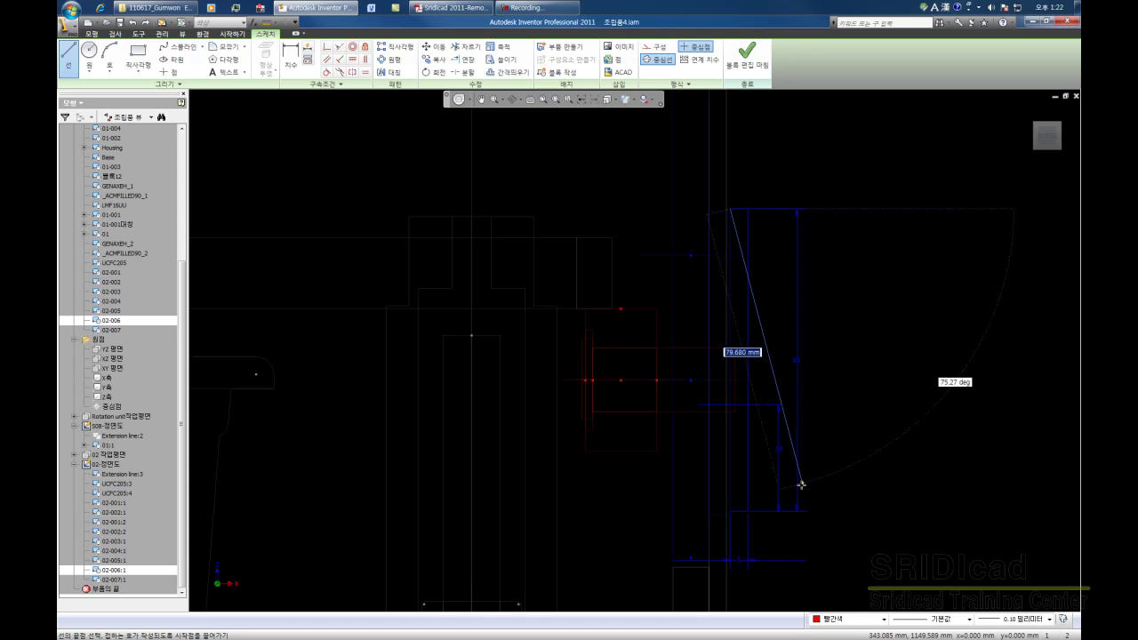
left_click(731, 514)
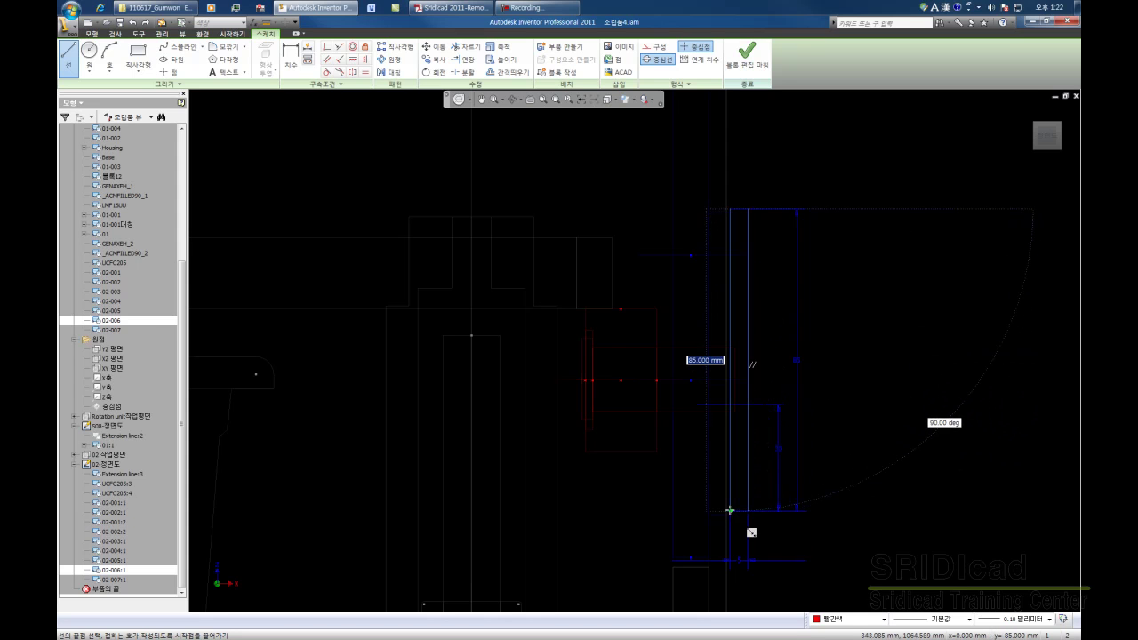
key("Escape")
right_click(824, 306)
left_click(838, 313)
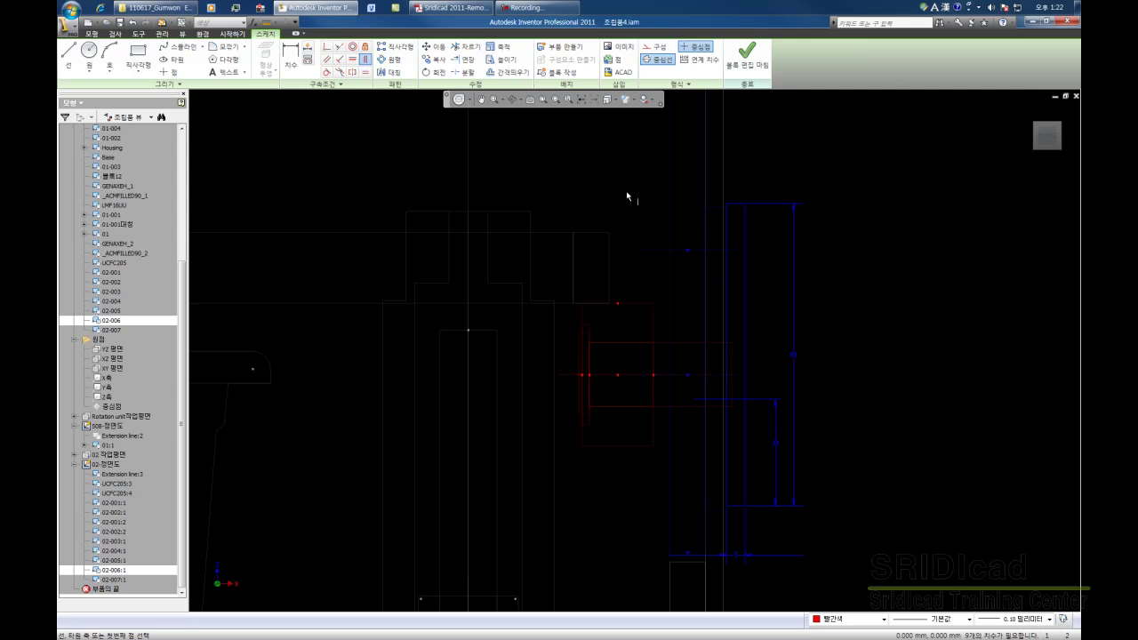
- Point-constrain the new vertical line's endpoint to the blue sketch
left_click(736, 206)
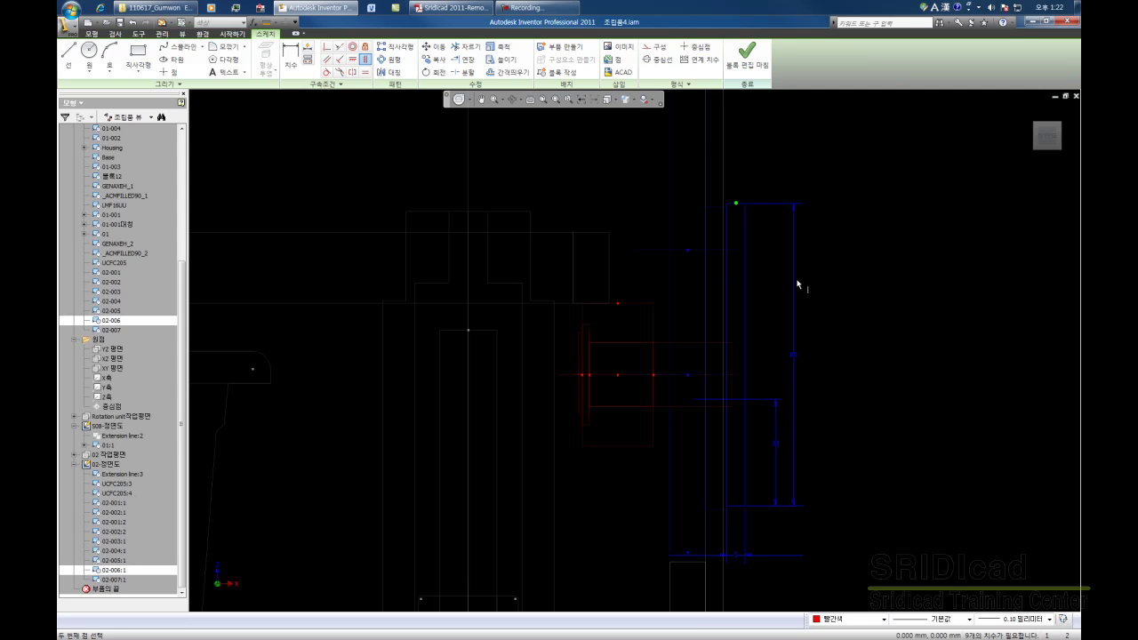
left_click(729, 399)
right_click(782, 384)
left_click(804, 384)
- Trim away the overhanging short horizontal piece and the extra vertical segment
scroll(778, 404, "down", 1)
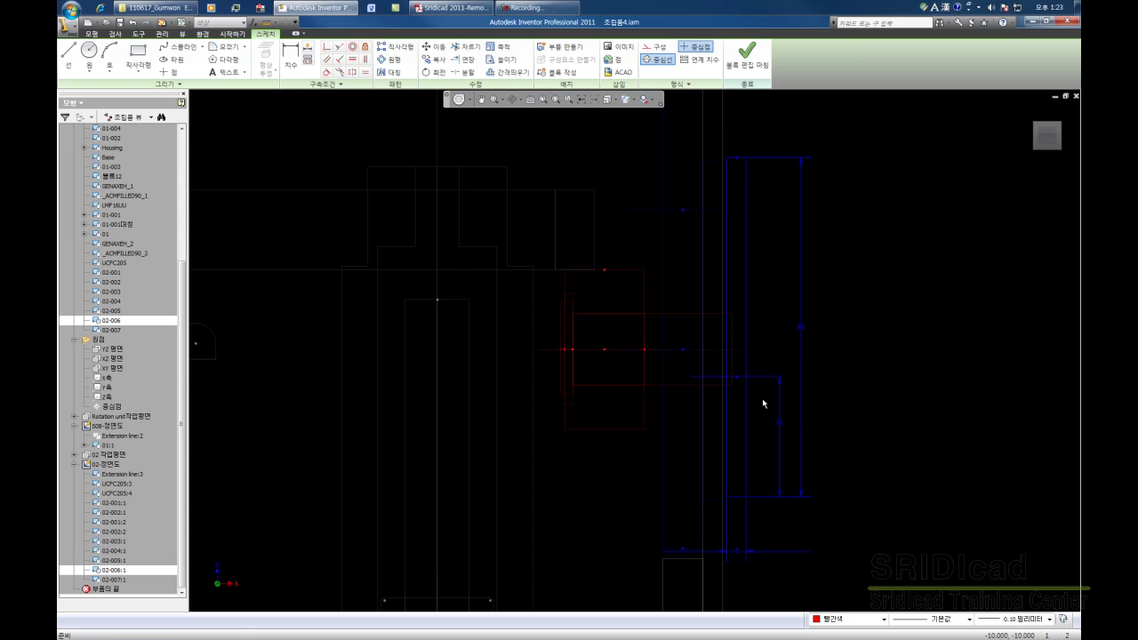
key("x")
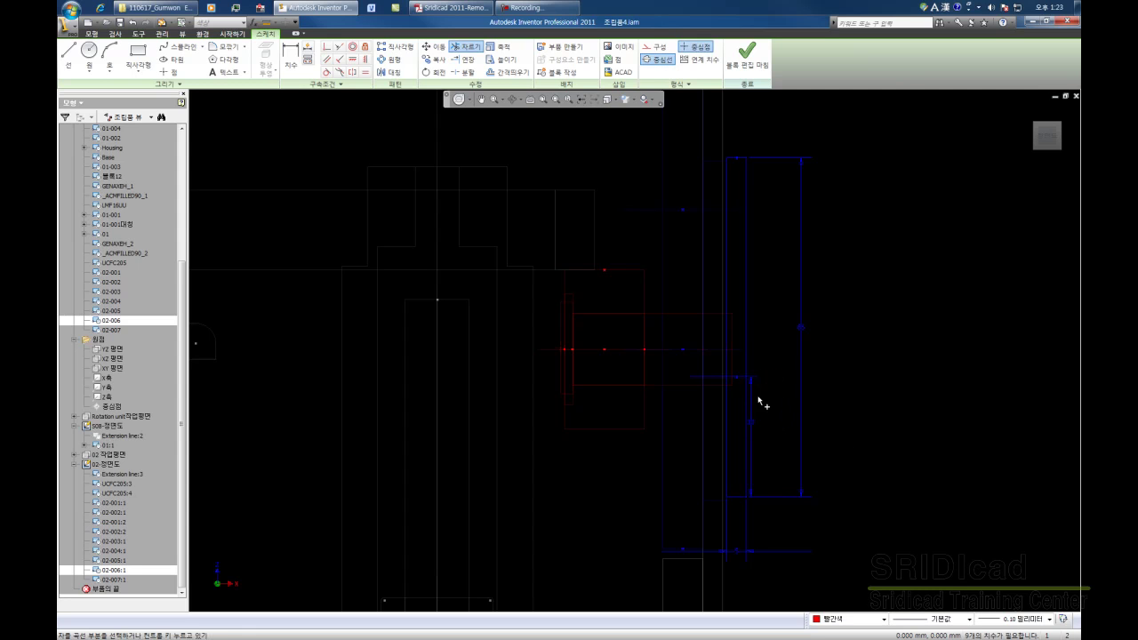
left_click(703, 383)
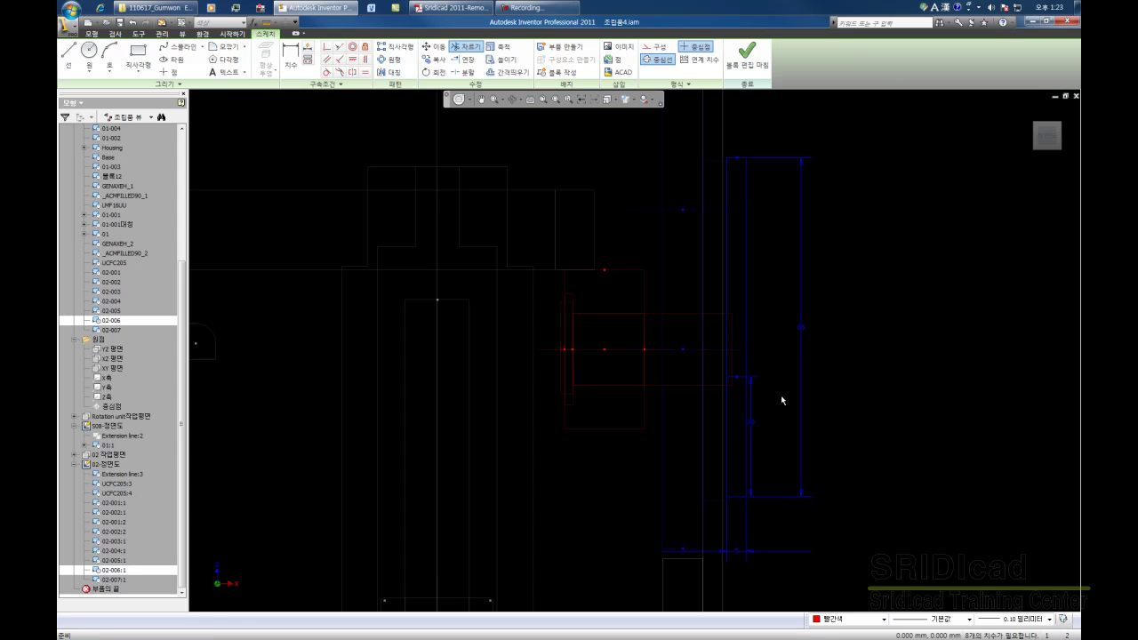
left_click(756, 428)
scroll(768, 323, "down", 3)
key("Escape")
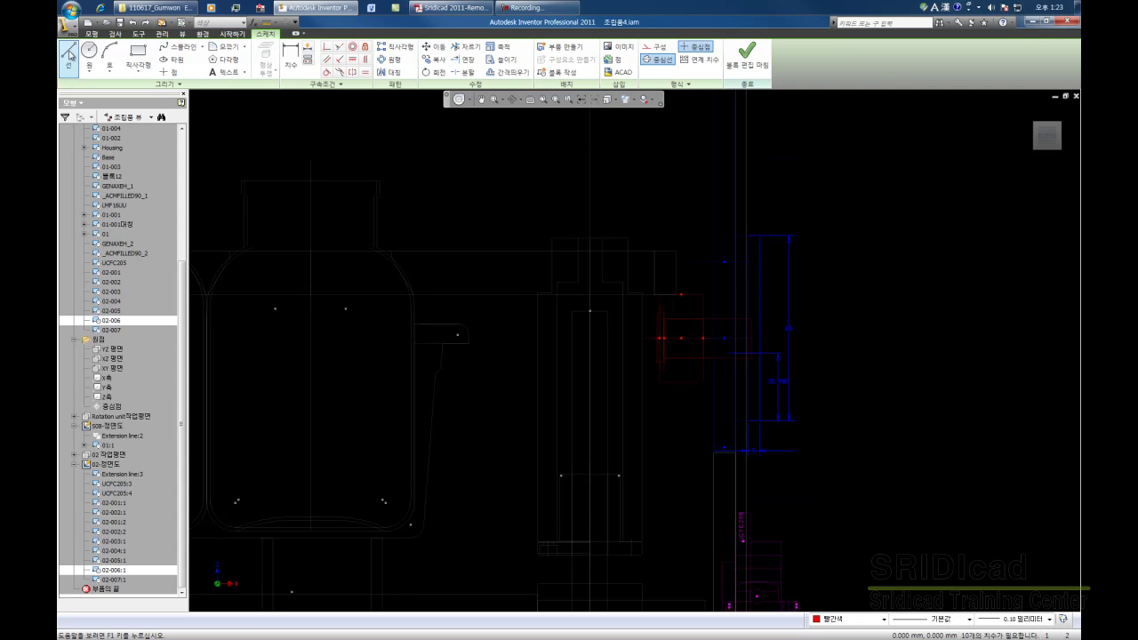
left_click(70, 53)
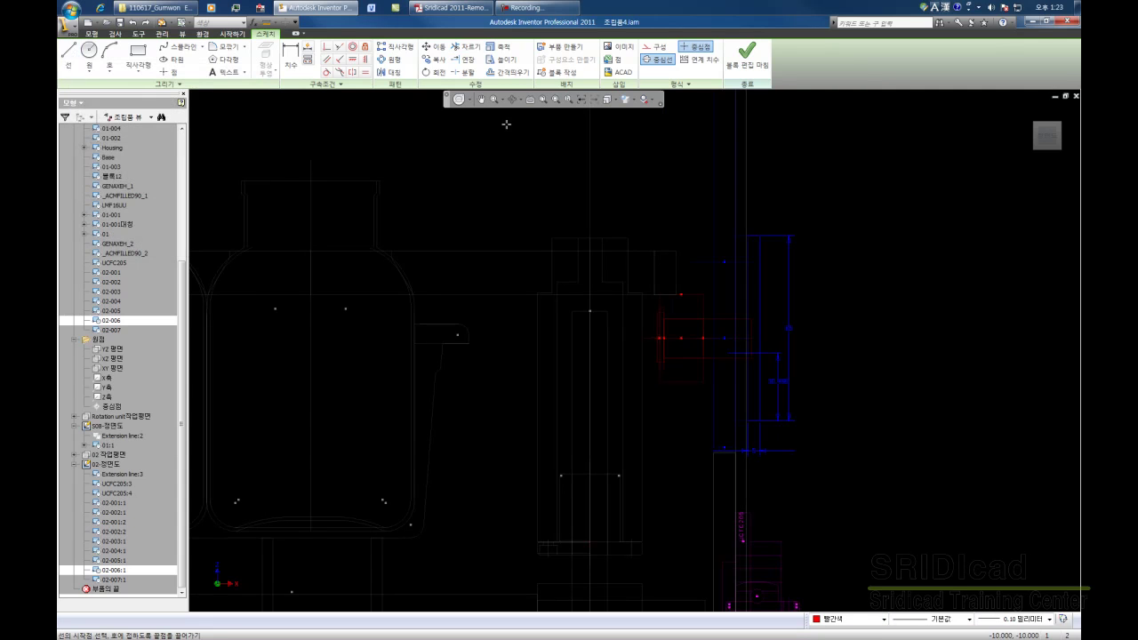
scroll(728, 243, "up", 2)
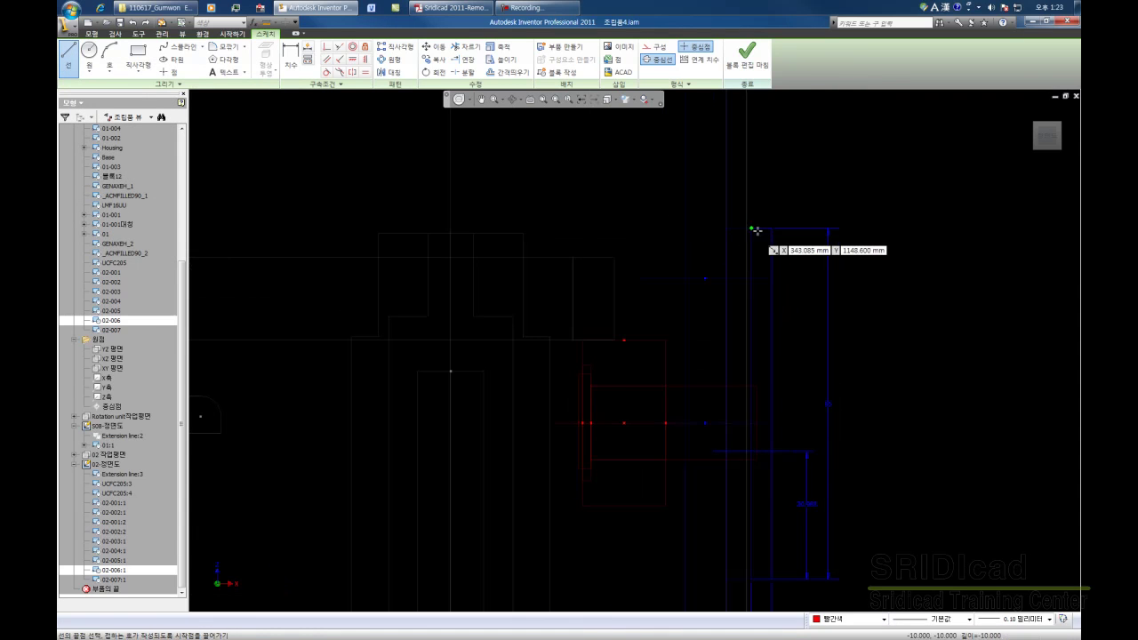
left_click(751, 229)
middle_click_drag(774, 465, 769, 399)
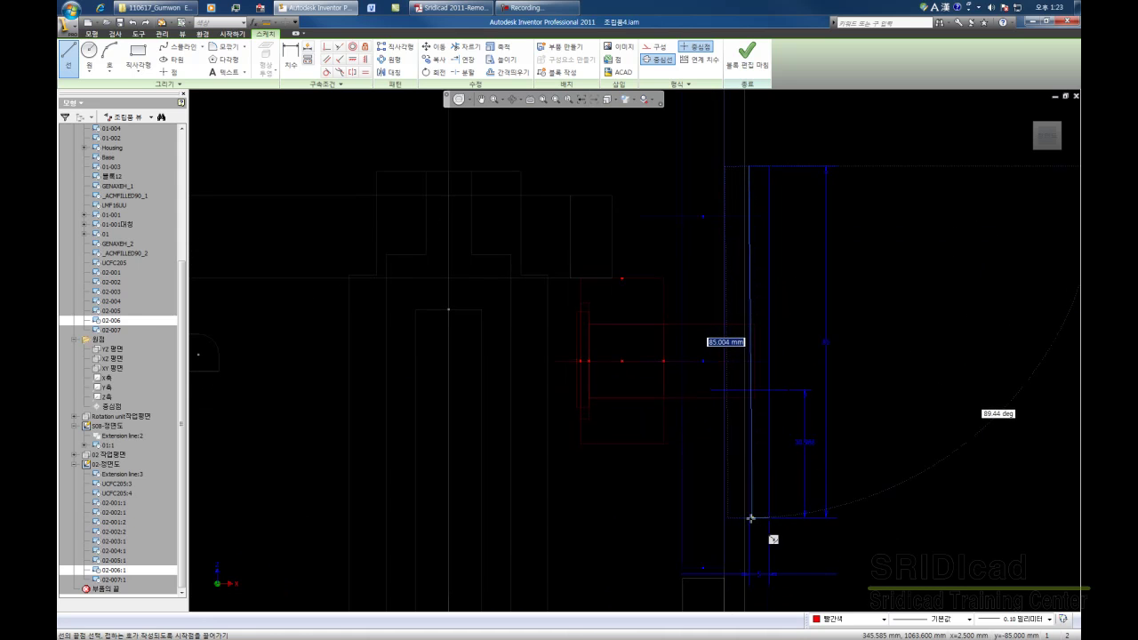
right_click(811, 320)
left_click(844, 327)
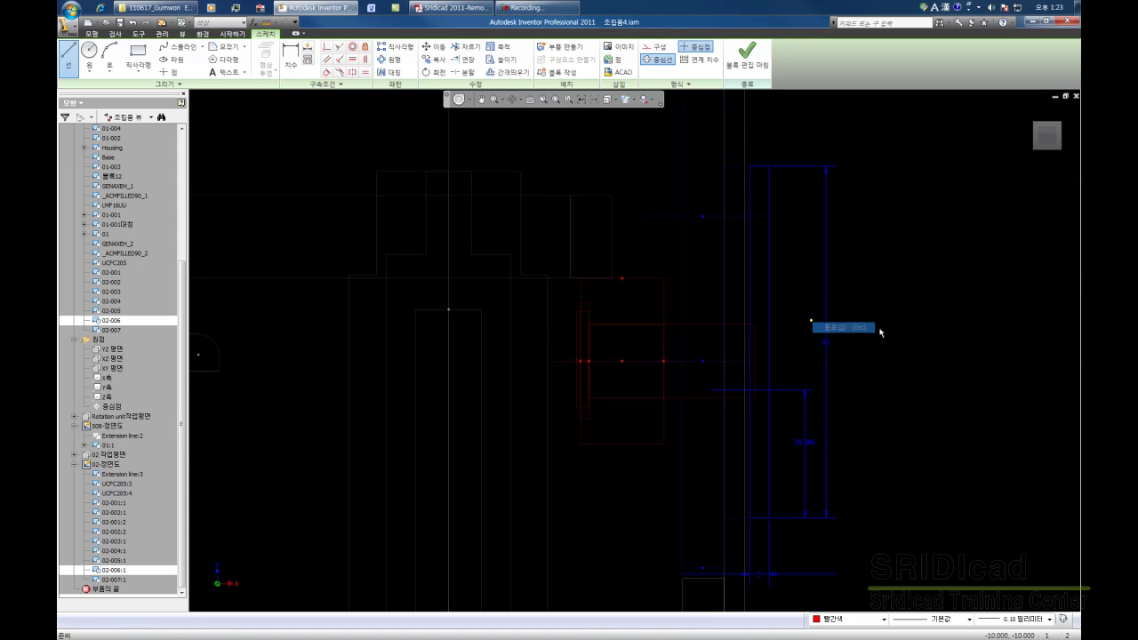
middle_click_drag(792, 333, 785, 335)
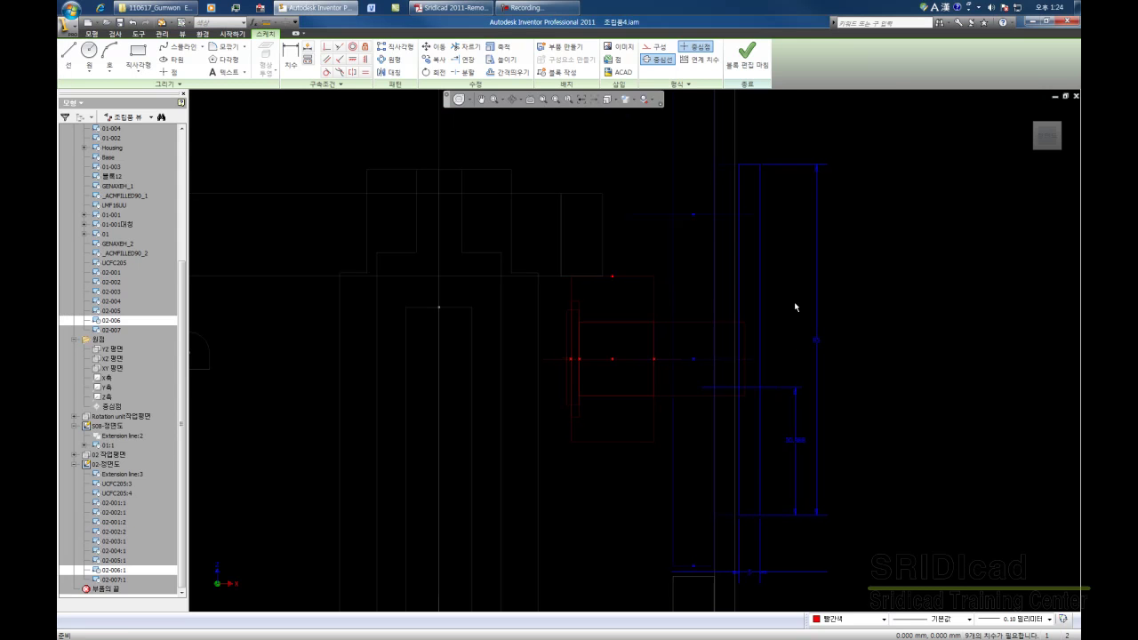
- Constrain the vertical line's top endpoint to the matching point on the horizontal line
left_click(364, 58)
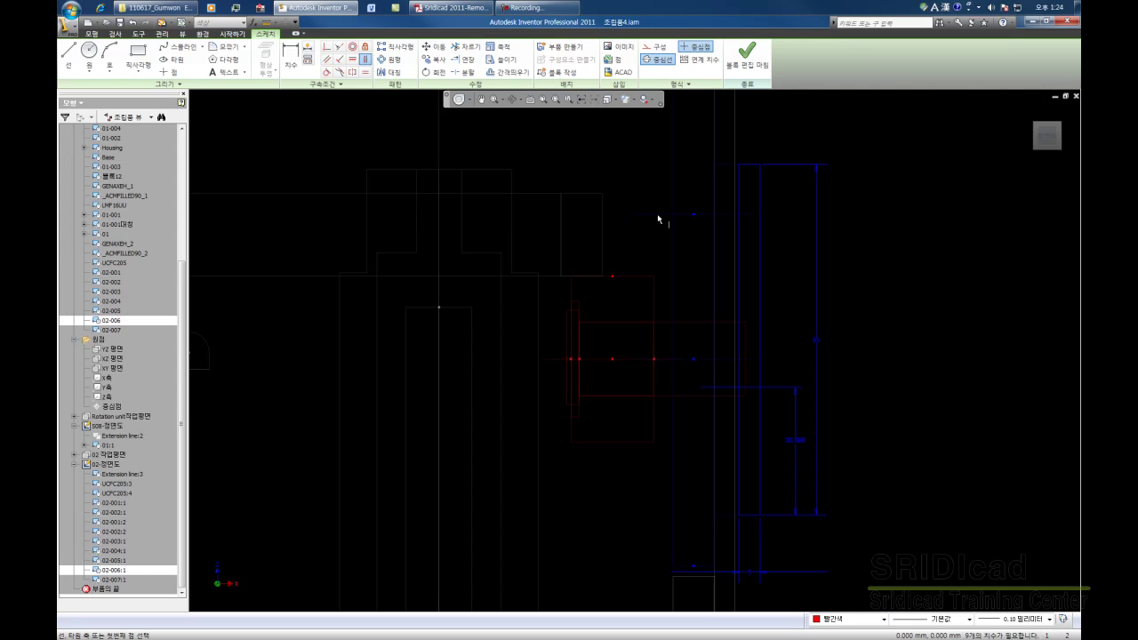
left_click(750, 165)
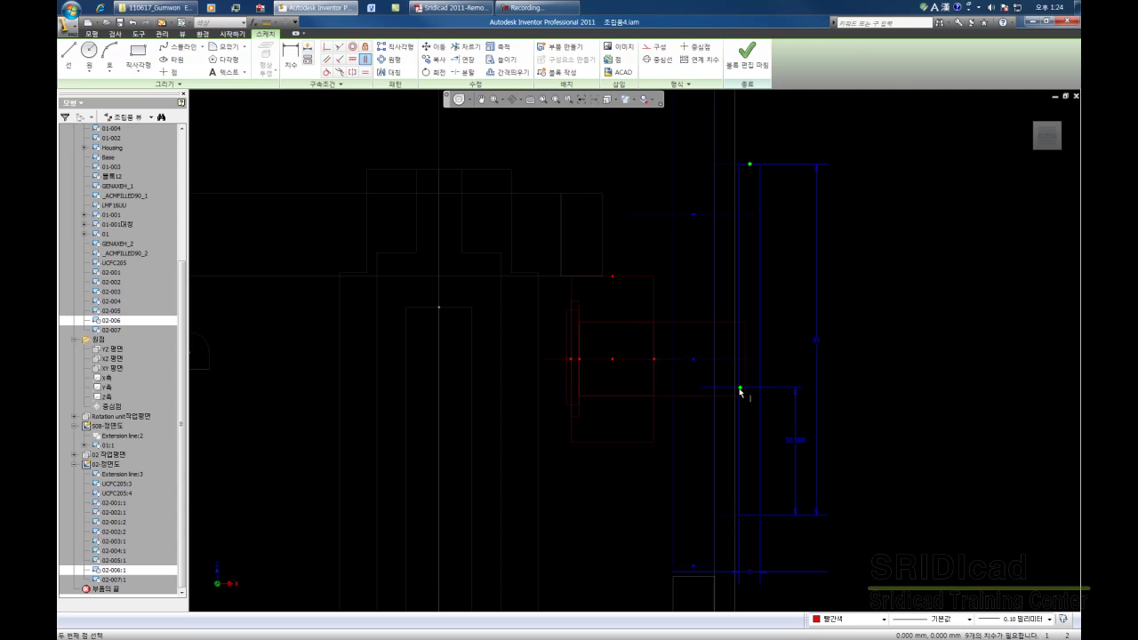
scroll(741, 388, "down", 3)
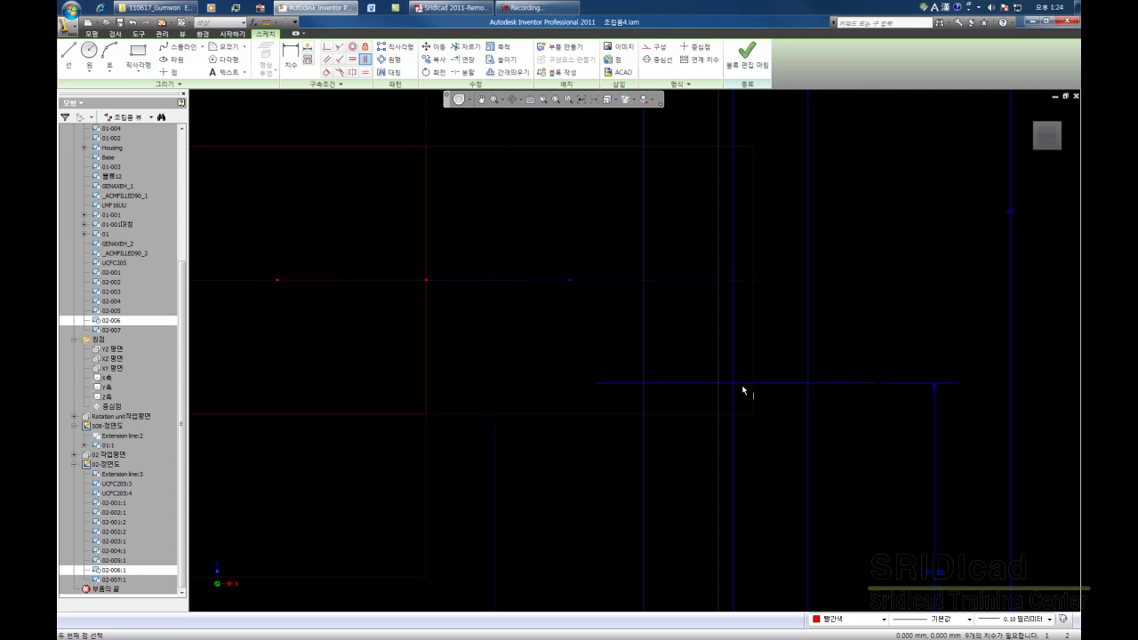
left_click(737, 386)
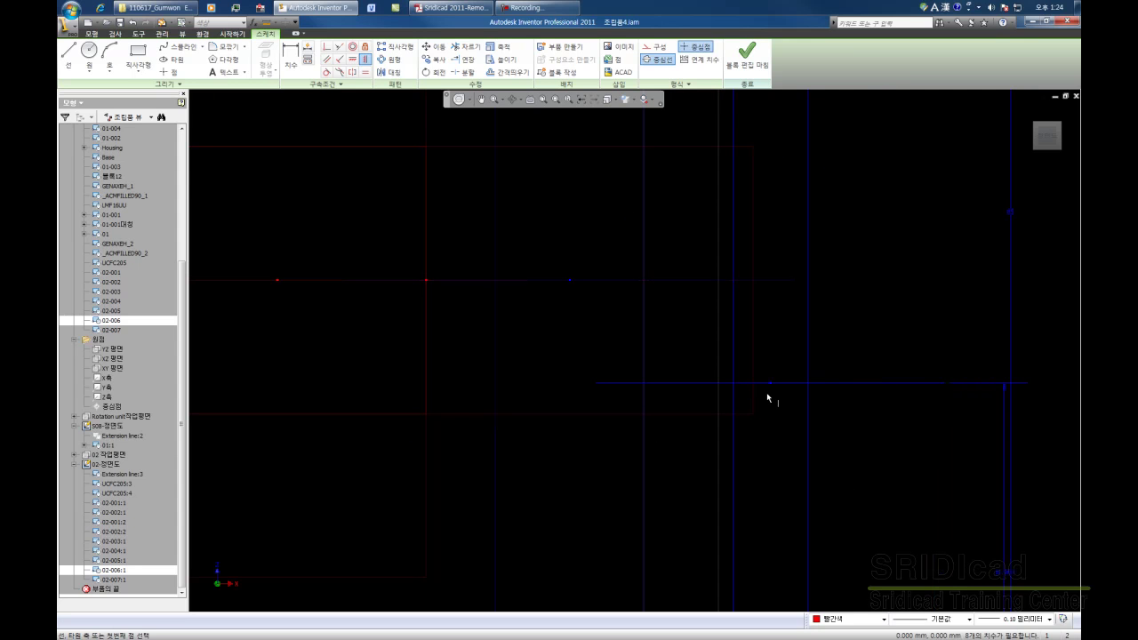
scroll(749, 384, "up", 4)
right_click(750, 355)
left_click(772, 357)
- Finish editing the part and return to the 02-정면도 sketch
left_click(747, 55)
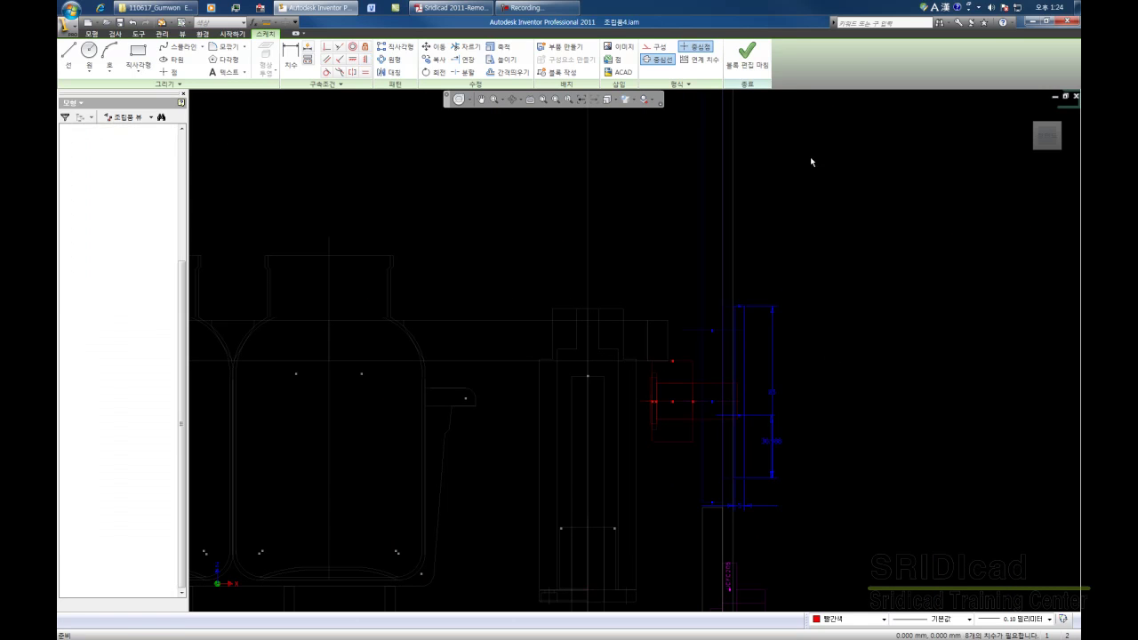
scroll(778, 382, "down", 2)
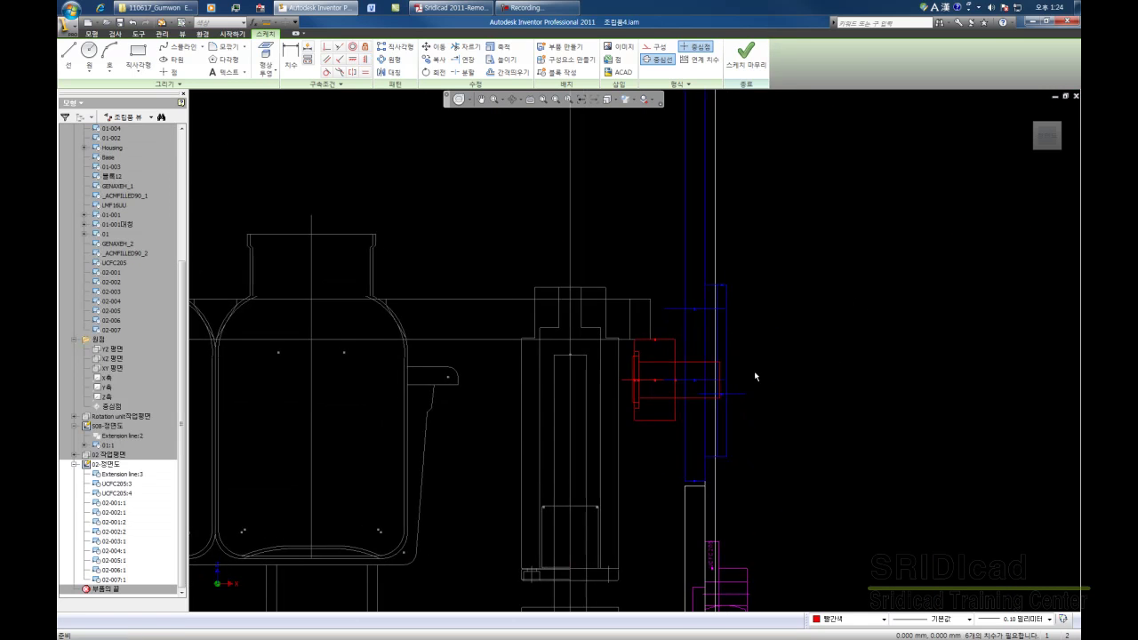
scroll(747, 382, "down", 2)
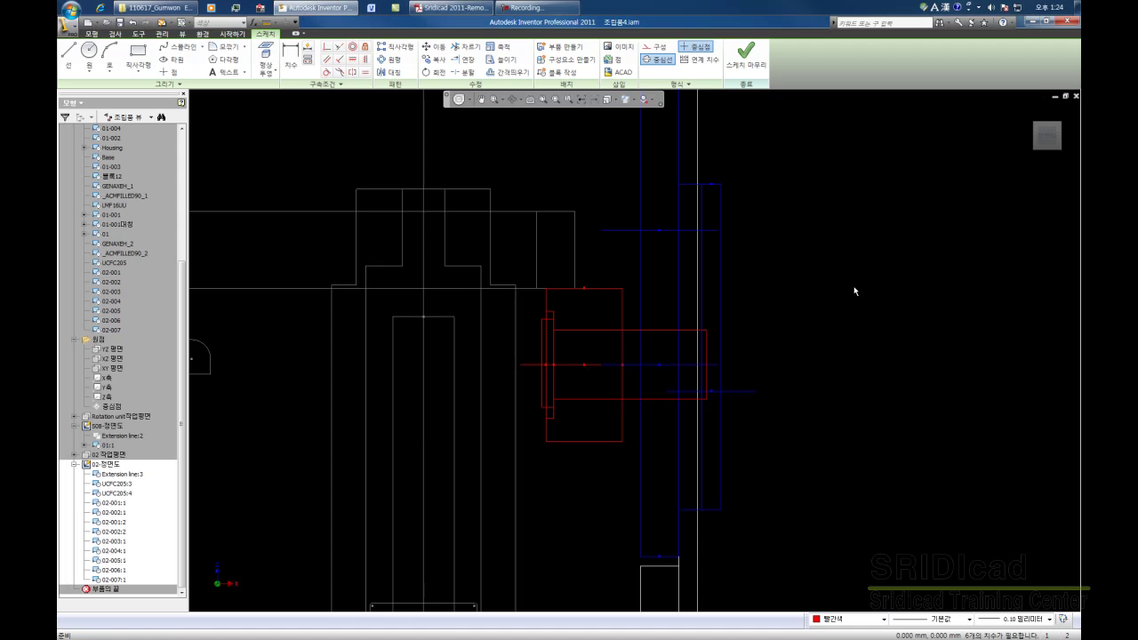
- Edit part 02-005:1 in place, cancelling a first line attempt at the sketch's top
double_click(687, 189)
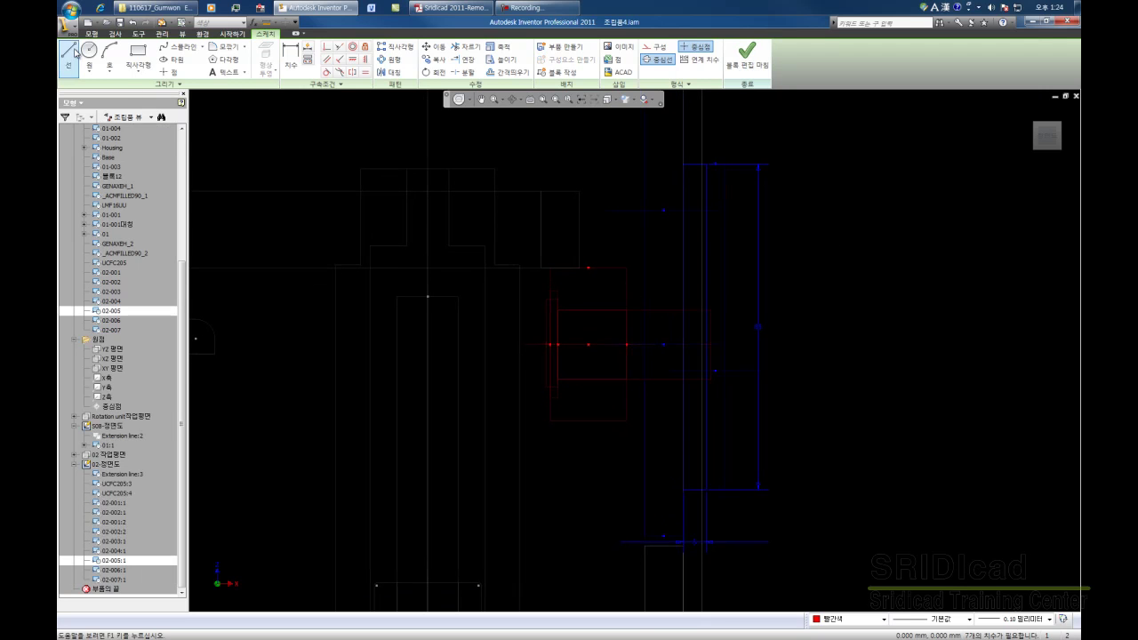
left_click(68, 56)
left_click(68, 56)
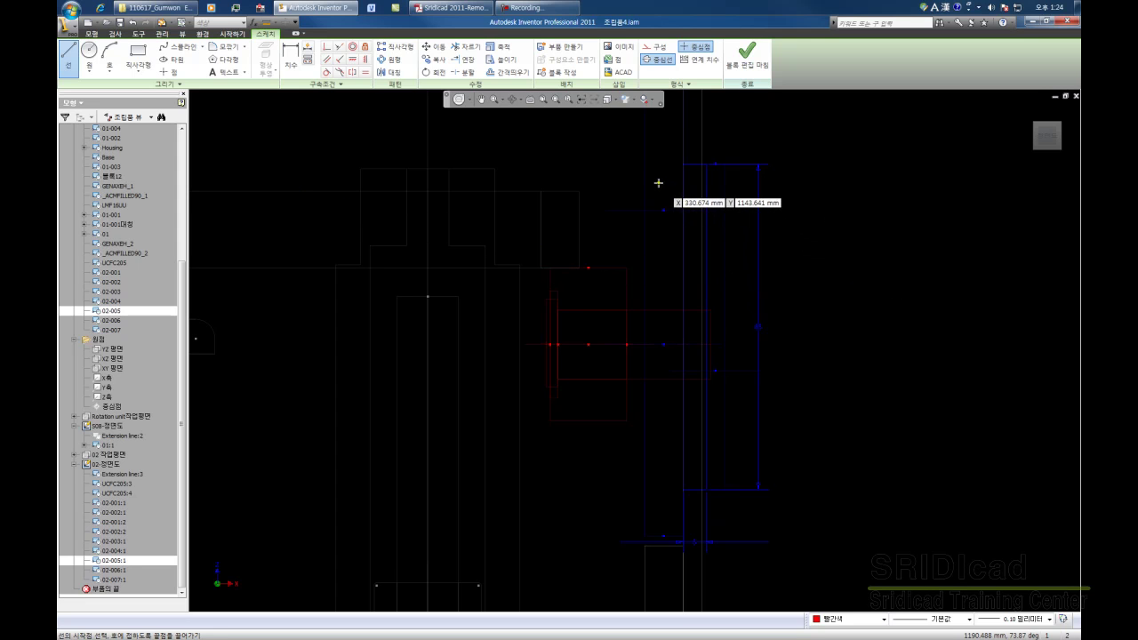
left_click(682, 163)
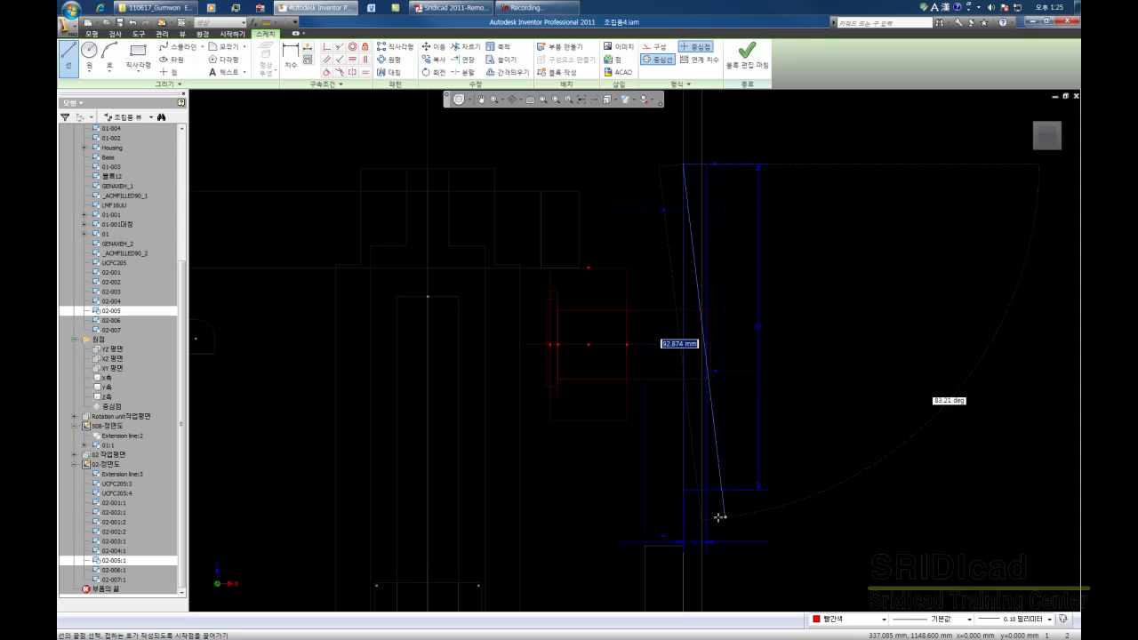
key("Escape")
right_click(829, 292)
left_click(849, 301)
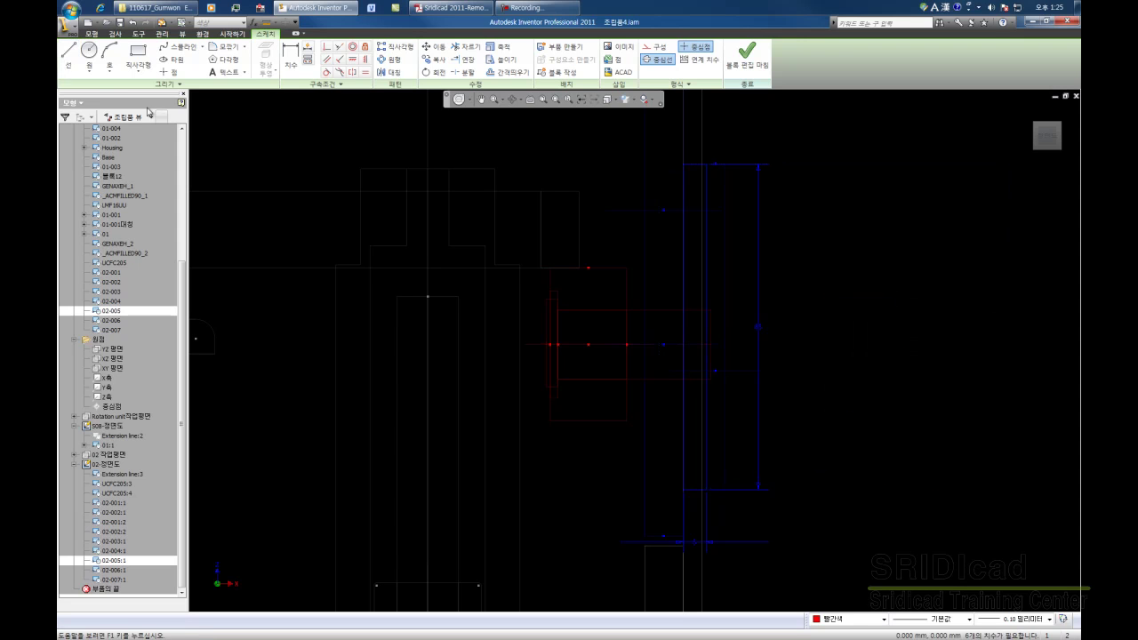
key("l")
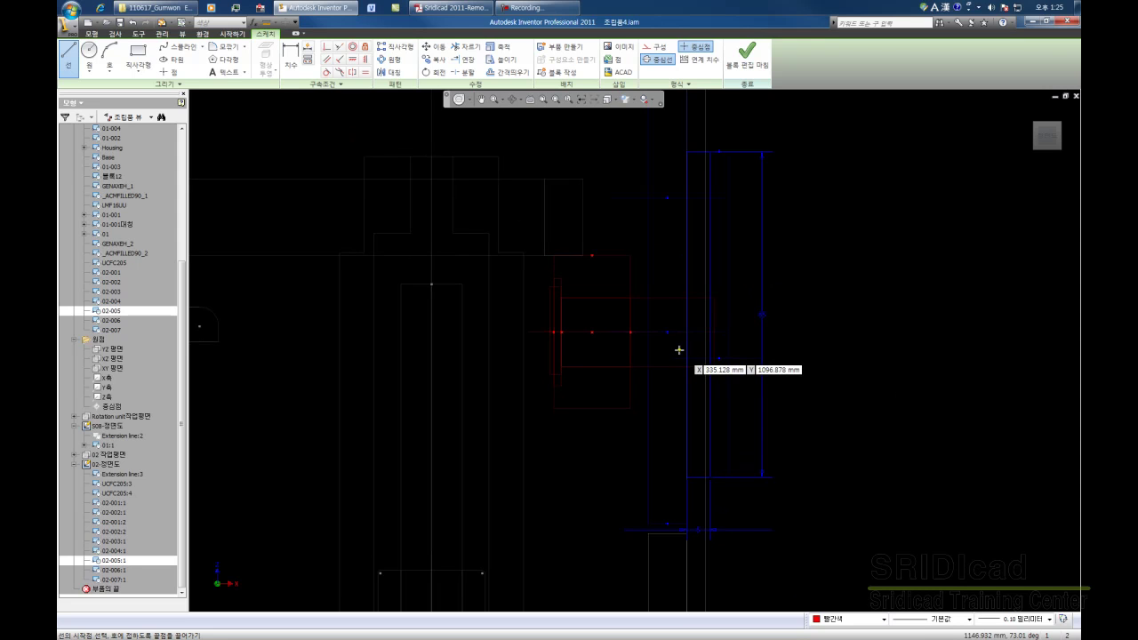
- Draw a short line level with the red part's centre, toggling the centerline style
left_click(674, 348)
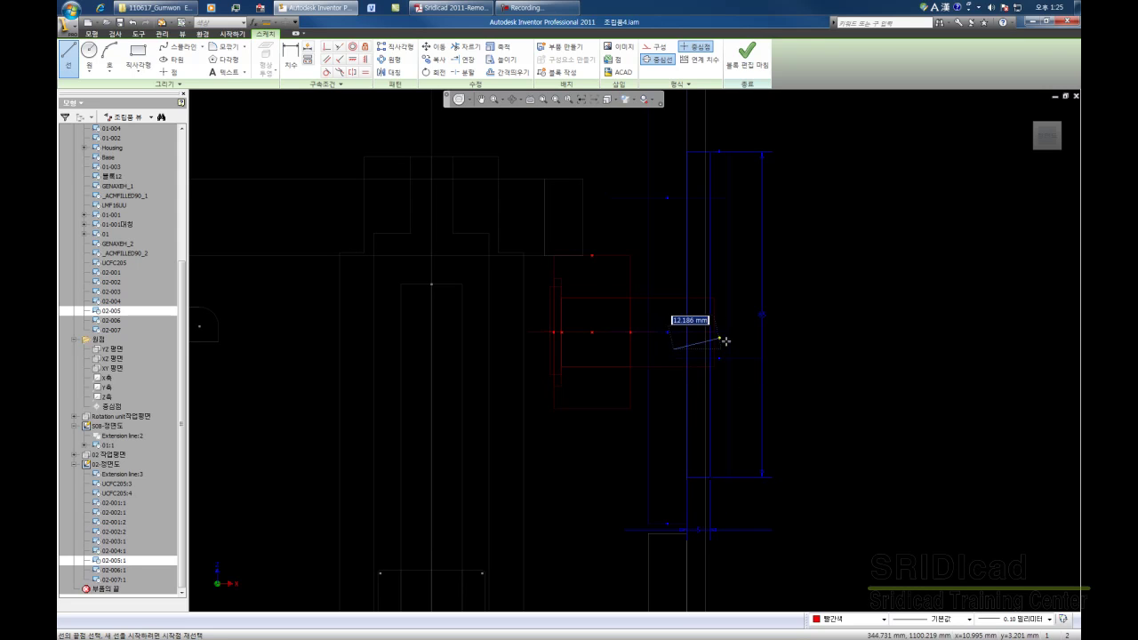
right_click(725, 346)
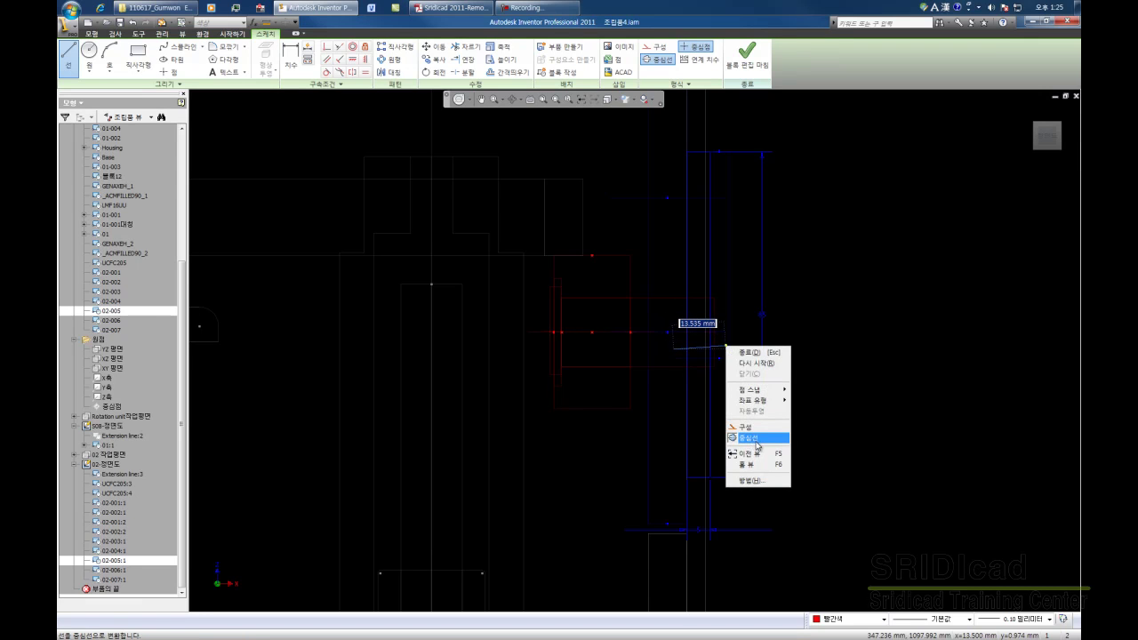
left_click(753, 442)
right_click(728, 345)
left_click(755, 429)
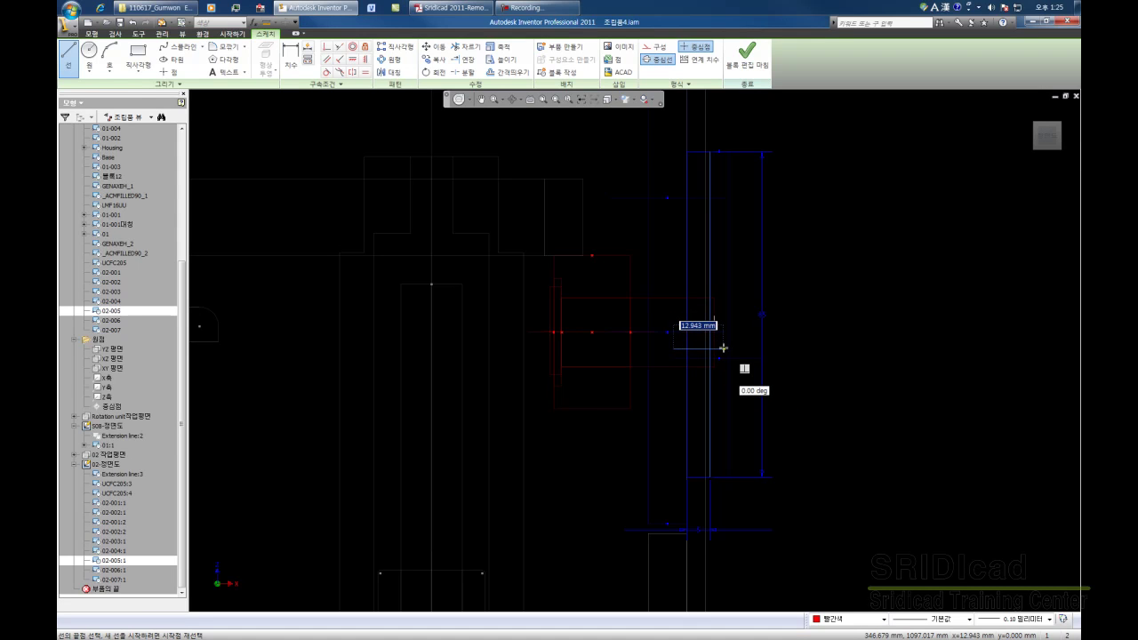
left_click(723, 349)
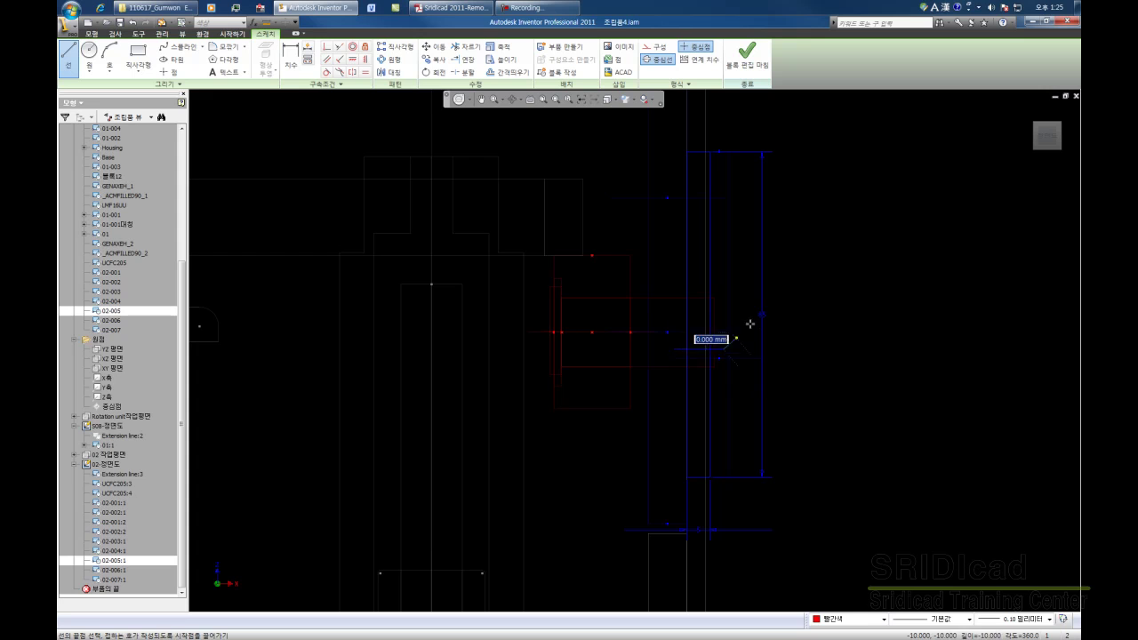
right_click(749, 321)
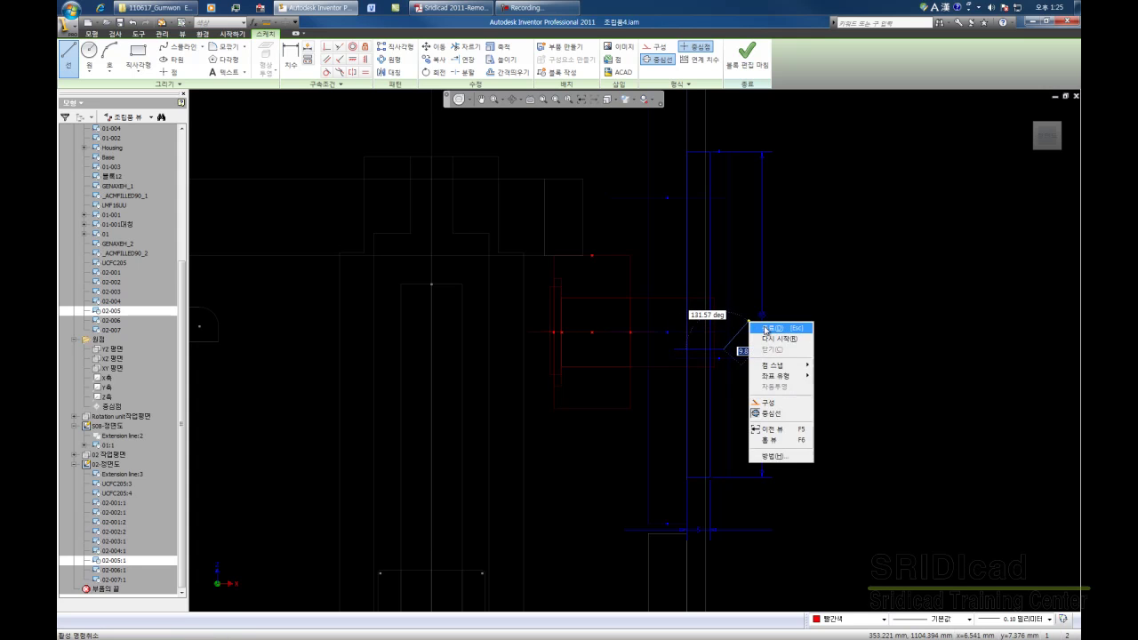
left_click(770, 327)
mouse_move(767, 401)
middle_mouse_down()
mouse_move(839, 353)
mouse_move(832, 347)
middle_mouse_up()
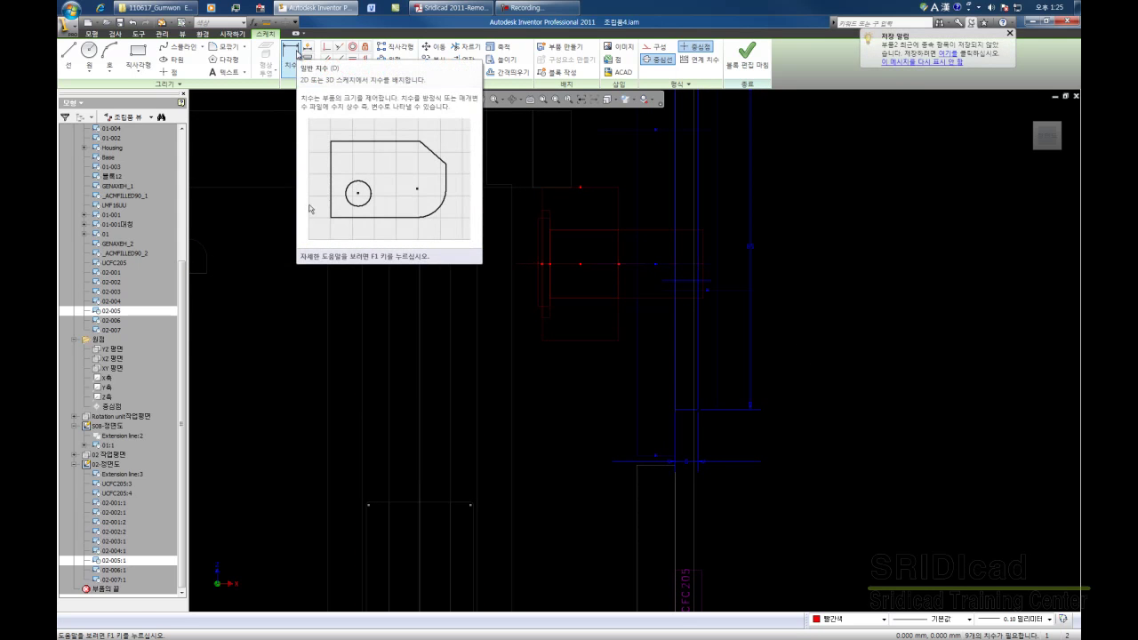
- Add linear dimension d194 of 30 mm from the rectangle's short edge to the dashed centerline
left_click(297, 55)
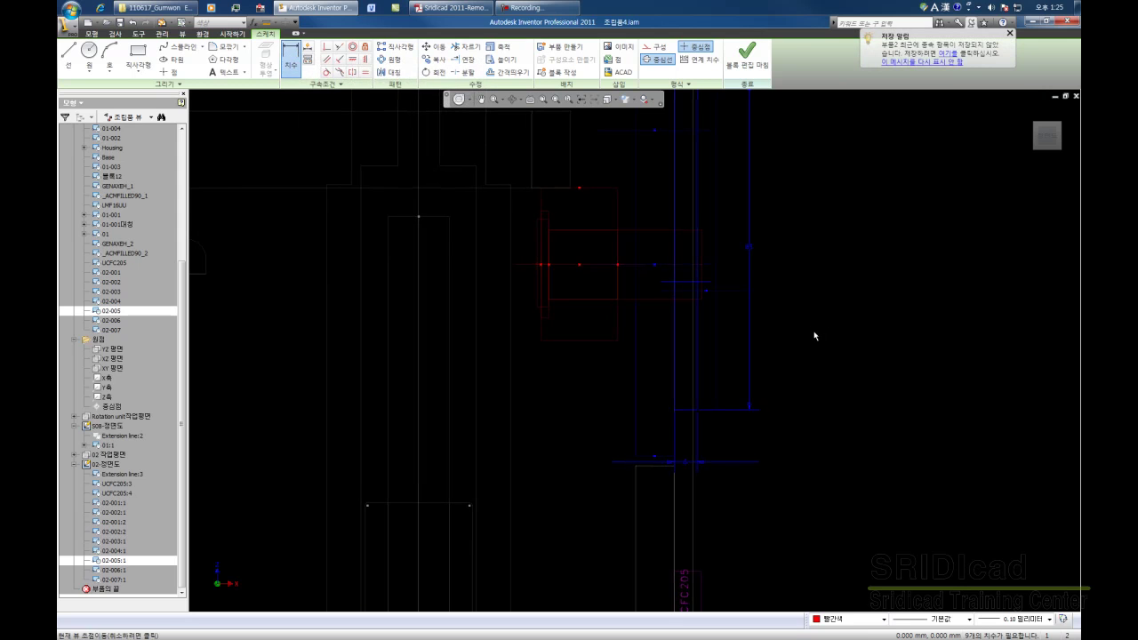
middle_click_drag(813, 359, 815, 347)
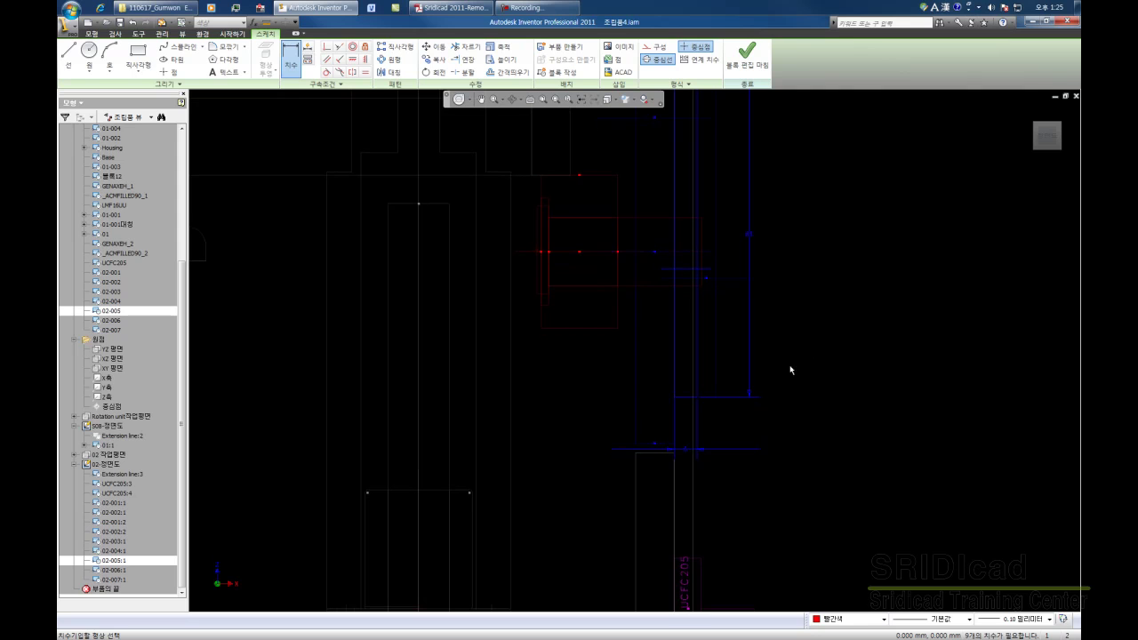
left_click(687, 397)
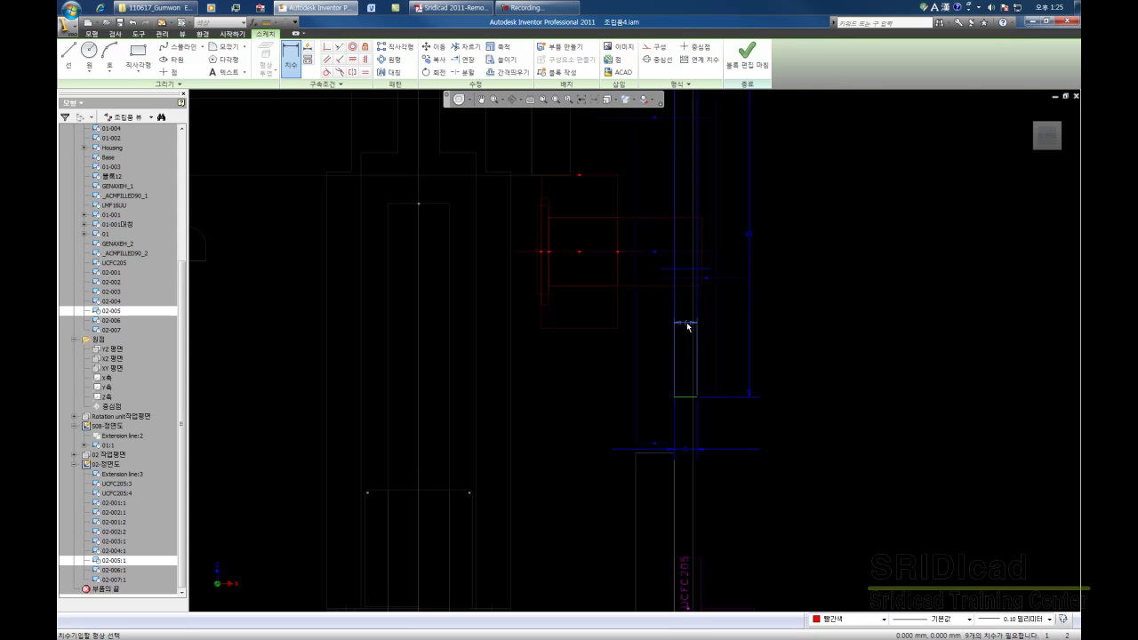
left_click(685, 269)
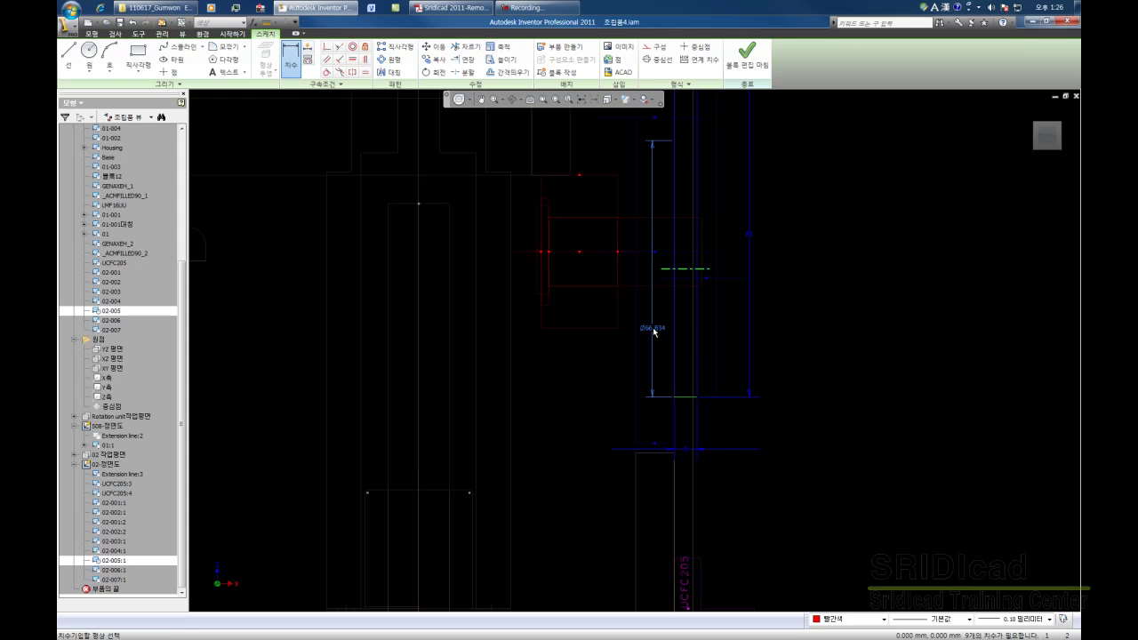
right_click(653, 331)
left_click(680, 344)
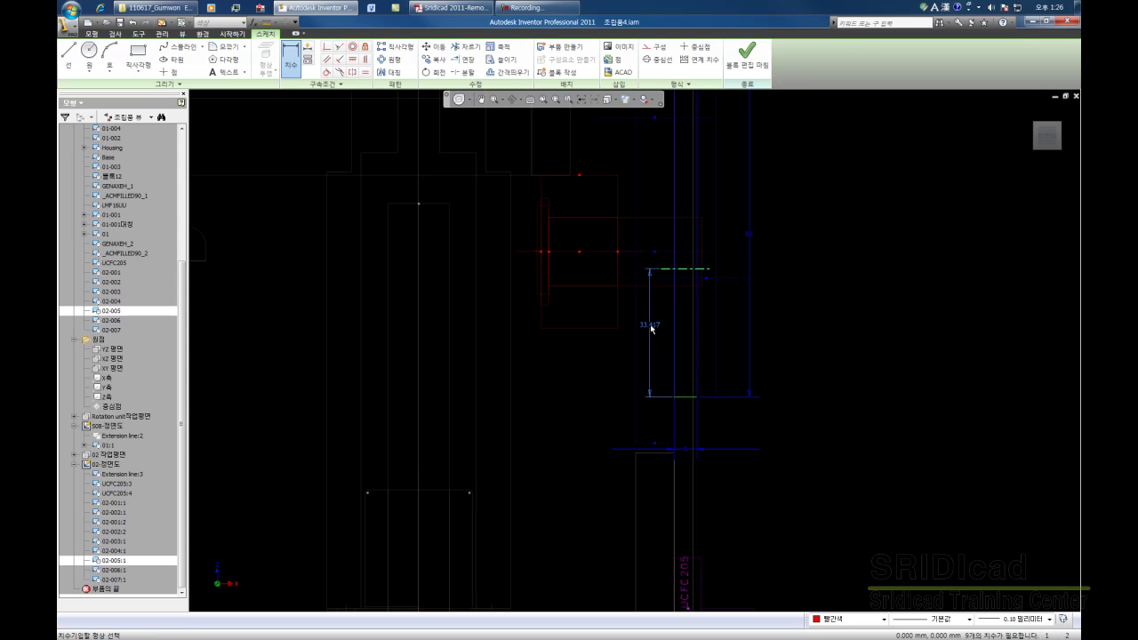
left_click(651, 328)
left_click(651, 328)
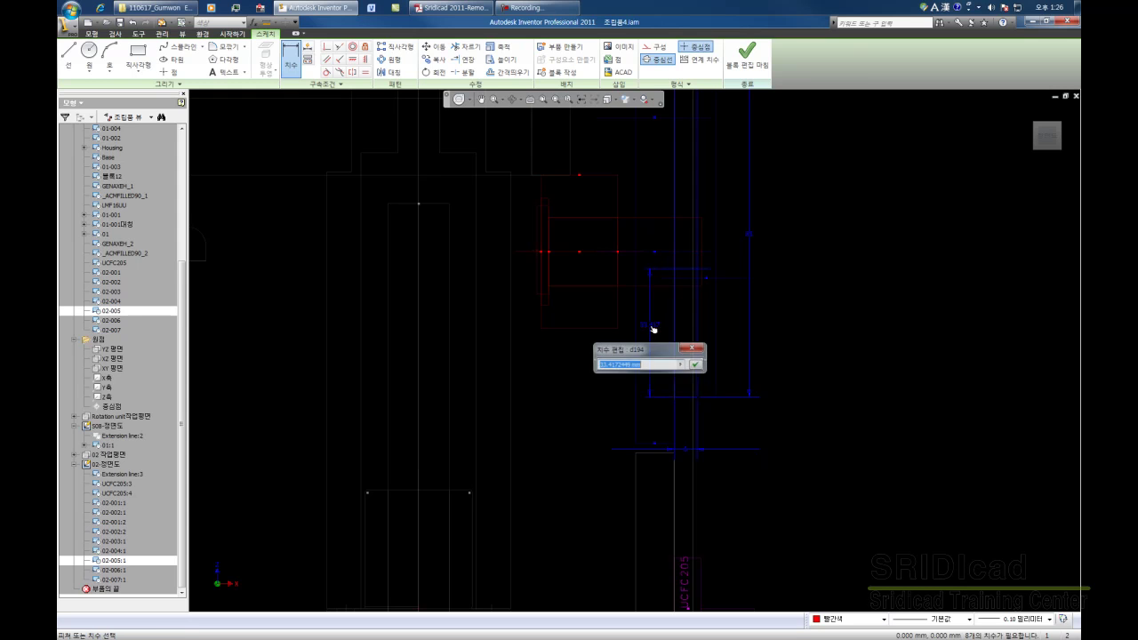
type("30")
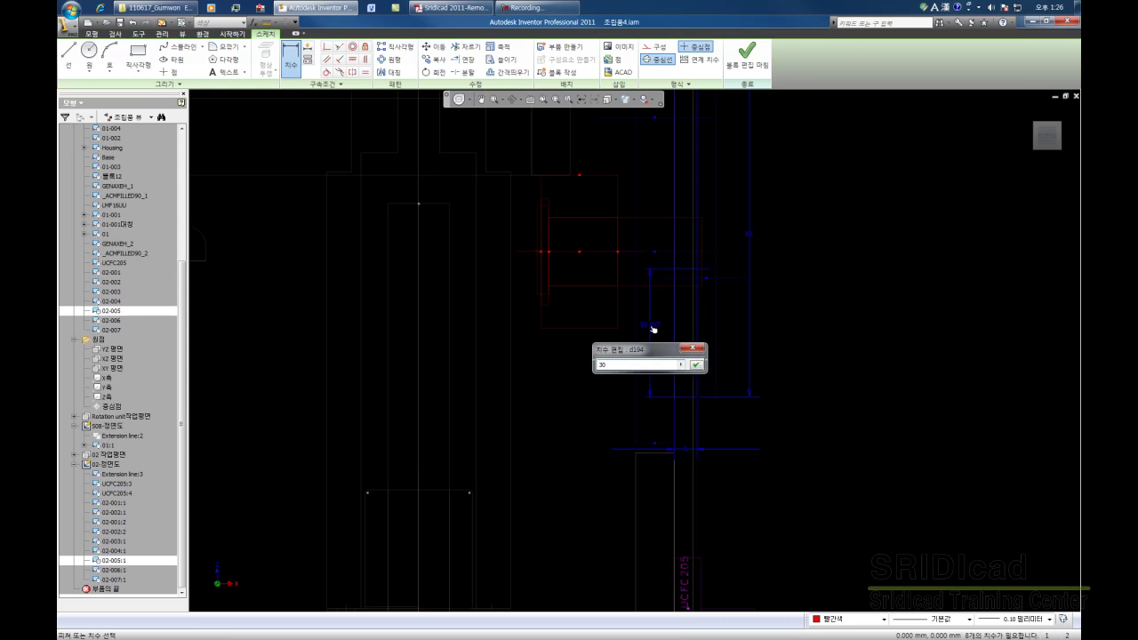
left_click(696, 365)
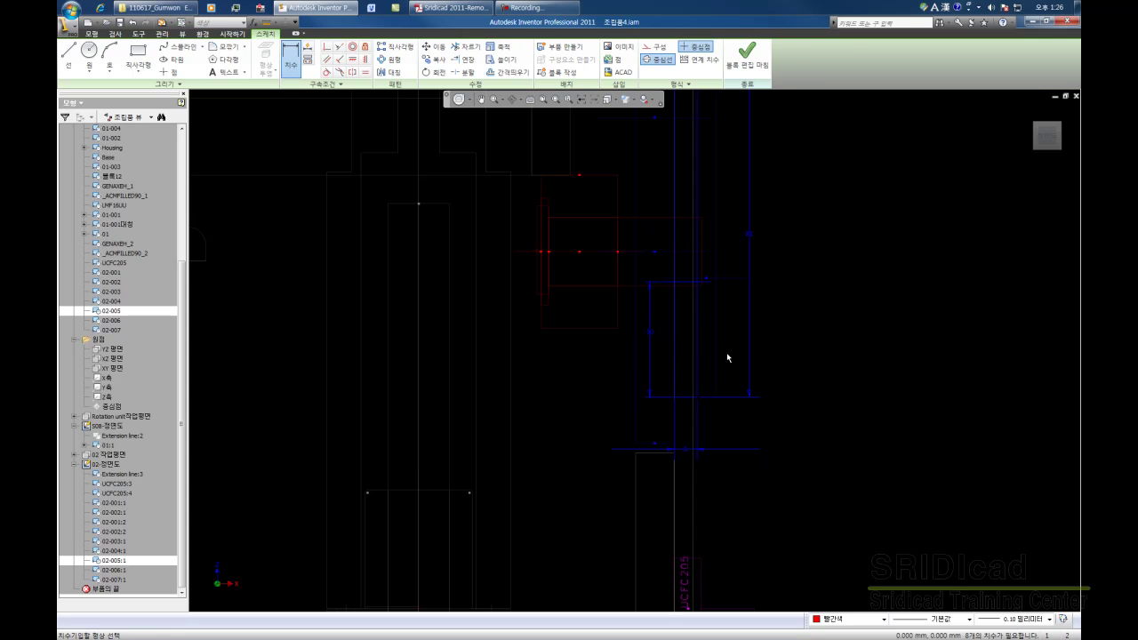
- Finish the 02-005 block edit and zoom out over the sketch
left_click(755, 64)
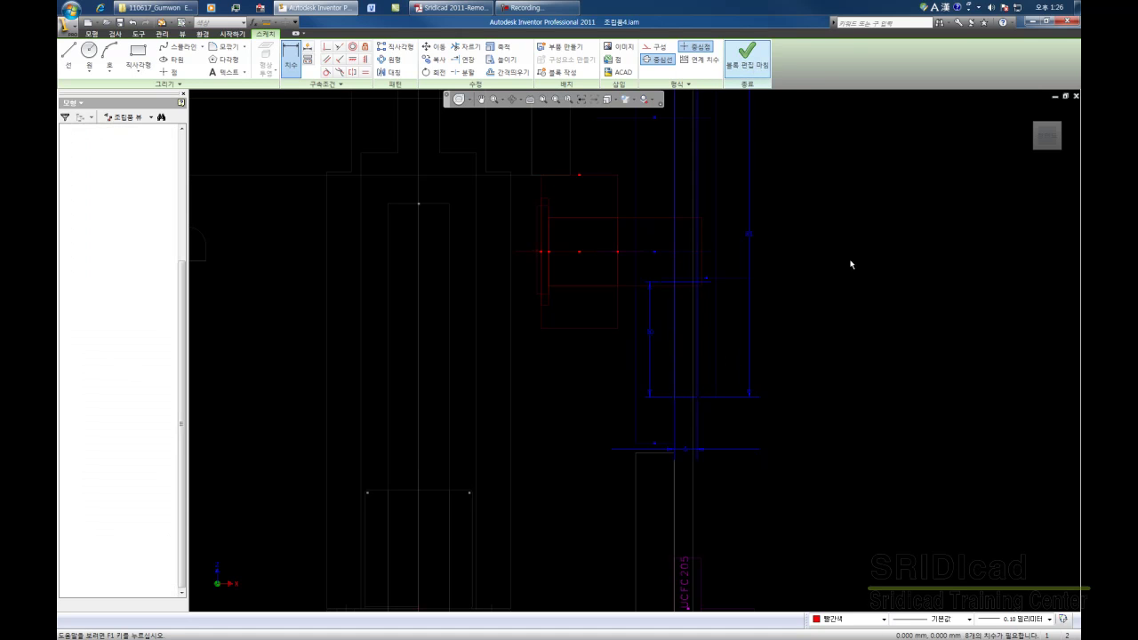
scroll(756, 328, "down", 2)
scroll(795, 307, "down", 1)
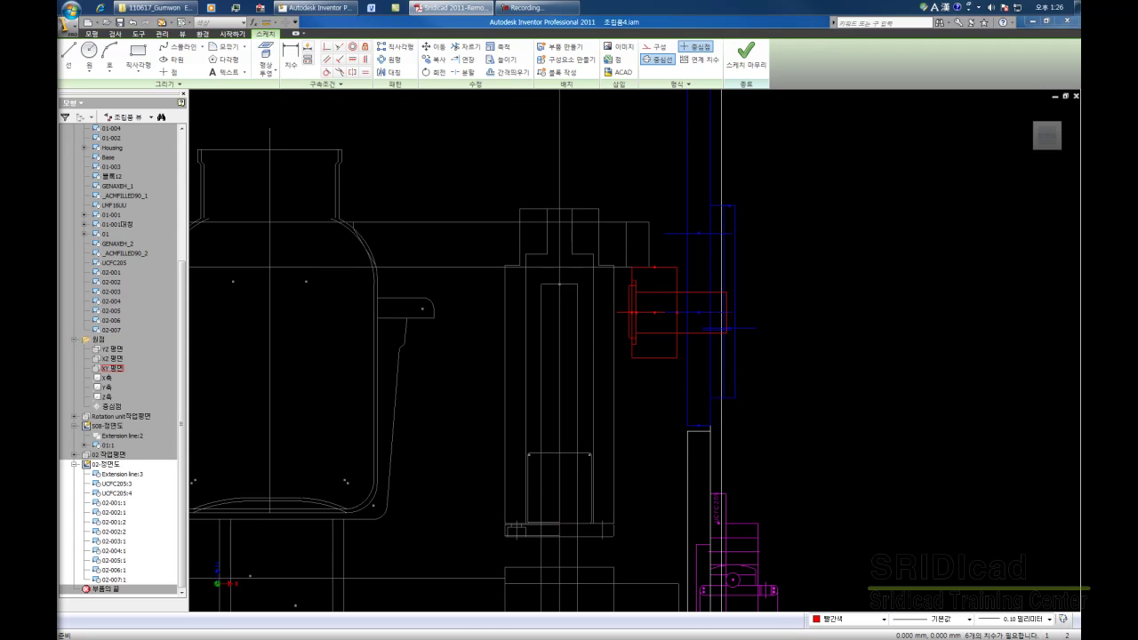
middle_click_drag(777, 356, 776, 360)
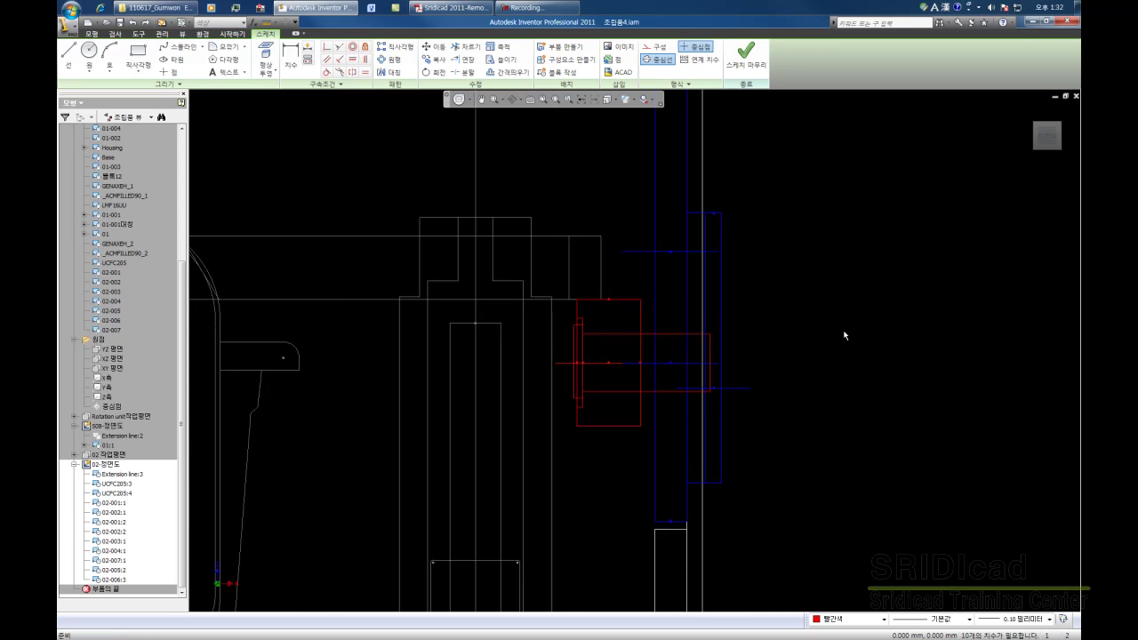
- Constrain the red part's horizontal lines against the other sketch line
left_click(338, 46)
mouse_move(676, 525)
middle_mouse_down()
mouse_move(658, 443)
mouse_move(845, 373)
middle_mouse_up()
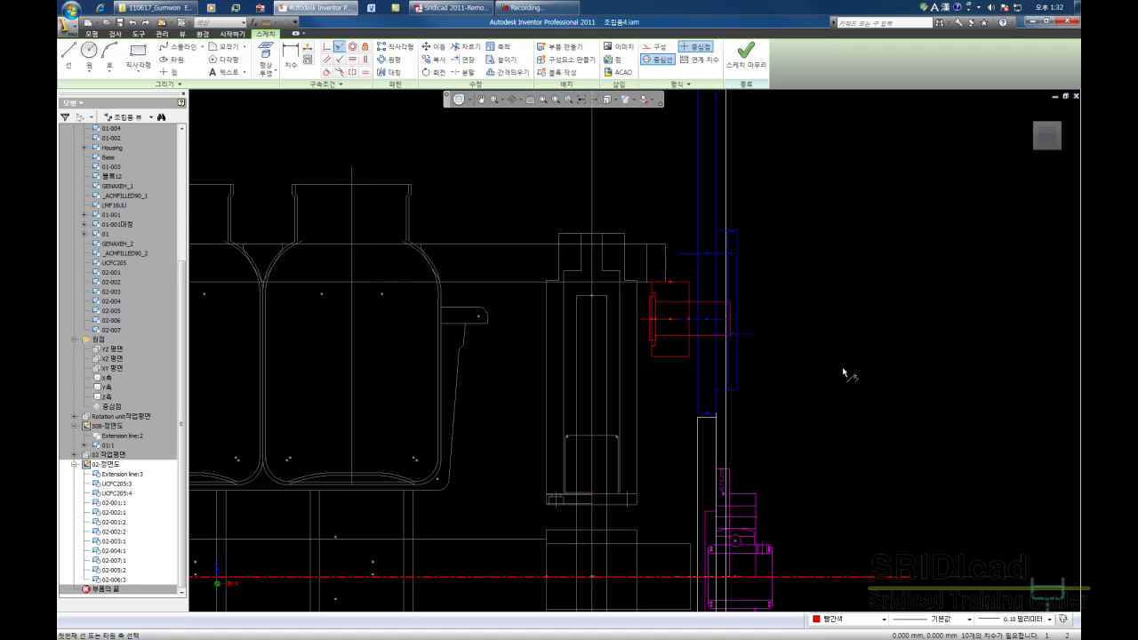
left_click(668, 318)
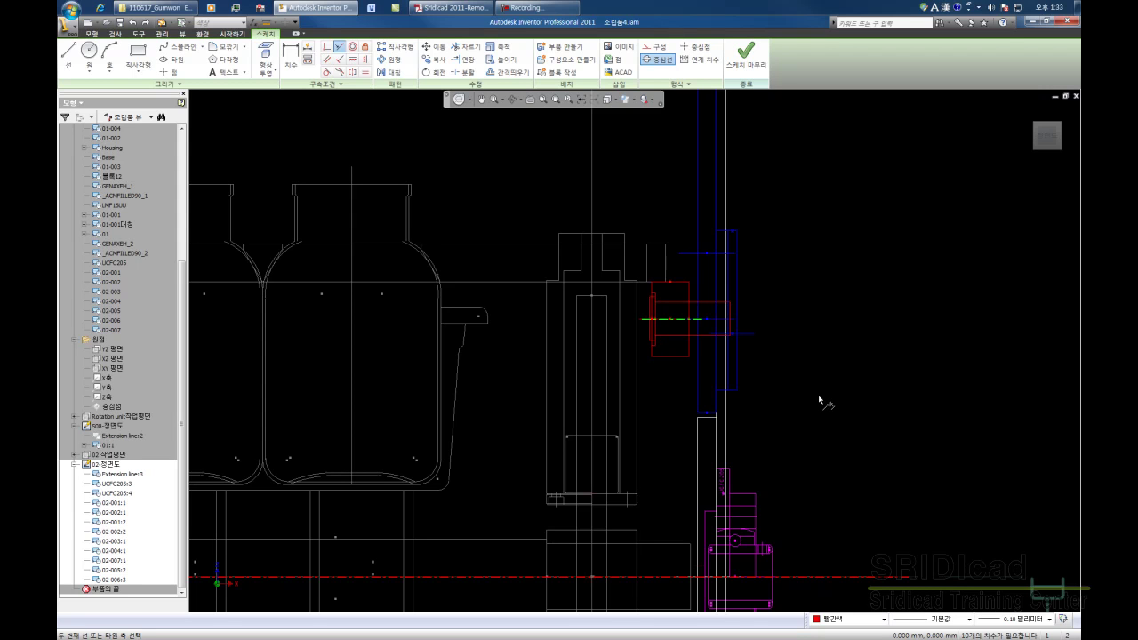
left_click(719, 336)
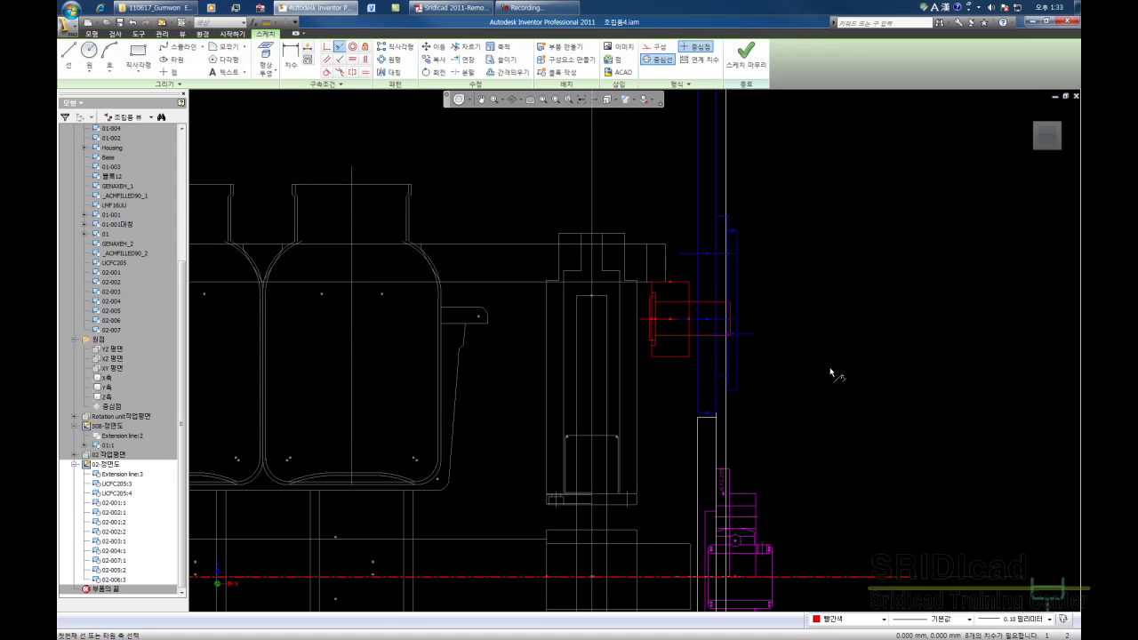
key("Escape")
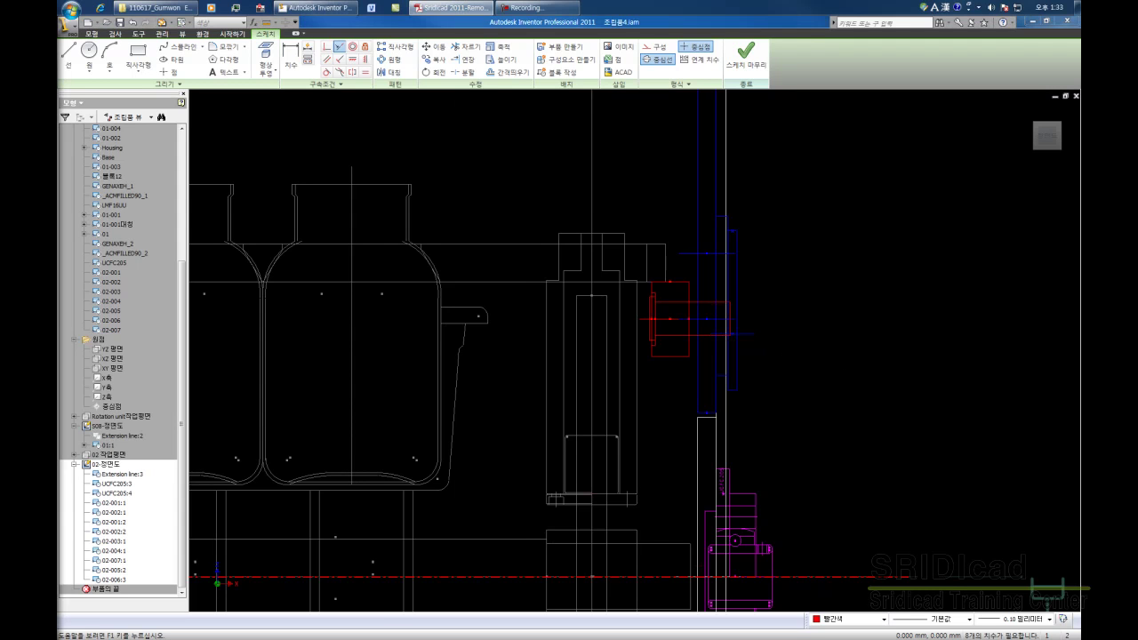
left_click(818, 358)
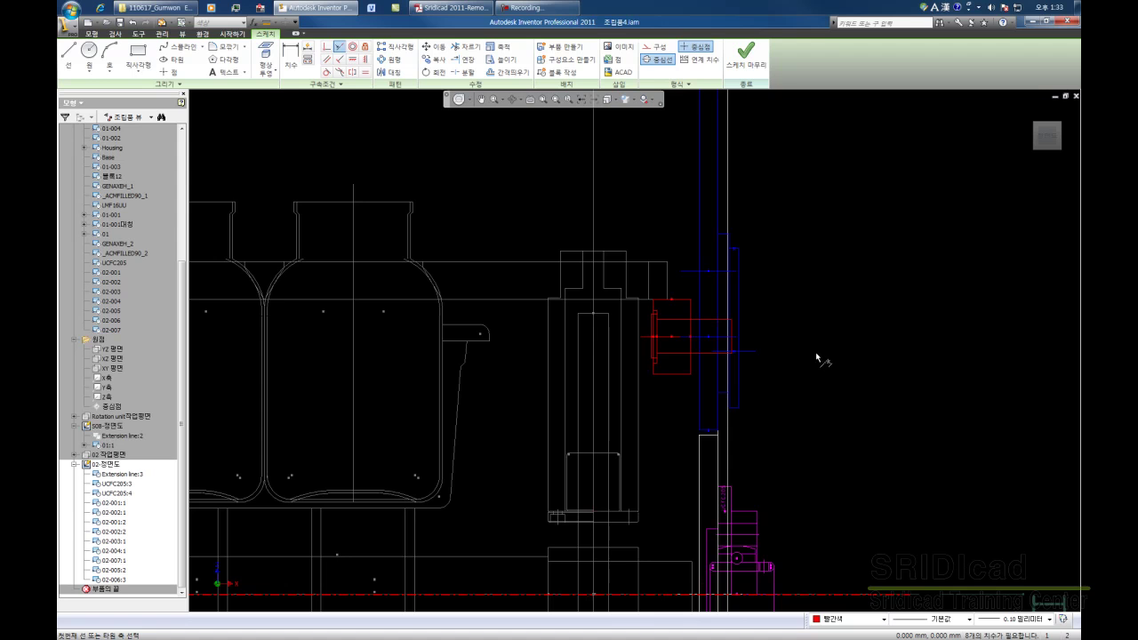
left_click(667, 337)
right_click(815, 360)
left_click(829, 365)
- Zoom to fit all and switch the sketch colour from 빨간색 to 기본값
key("Home")
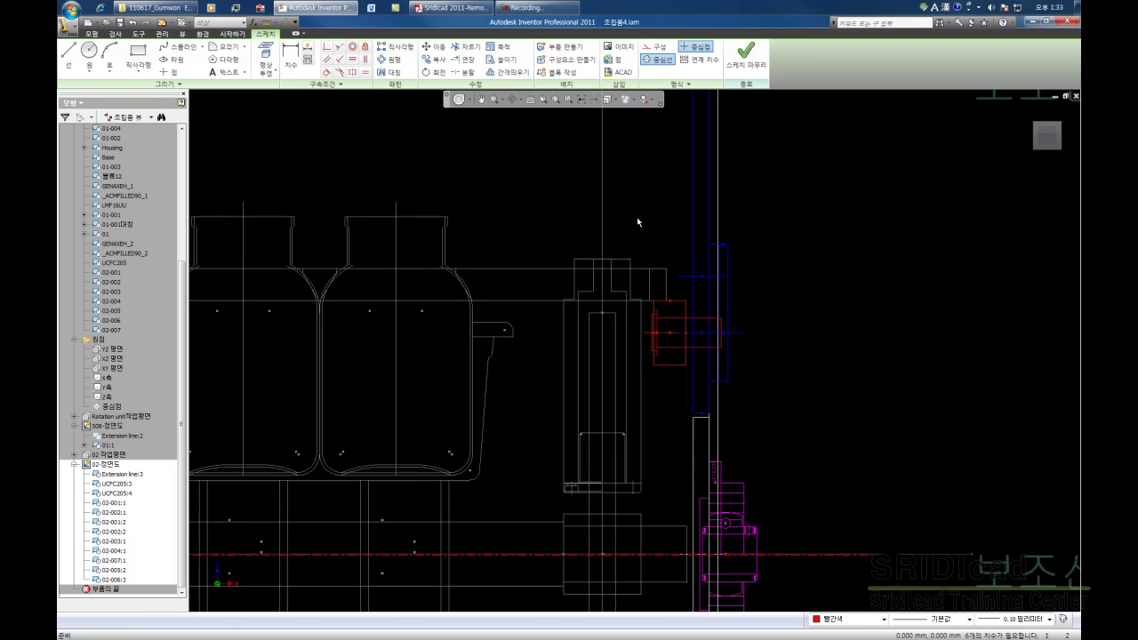
scroll(595, 269, "up", 3)
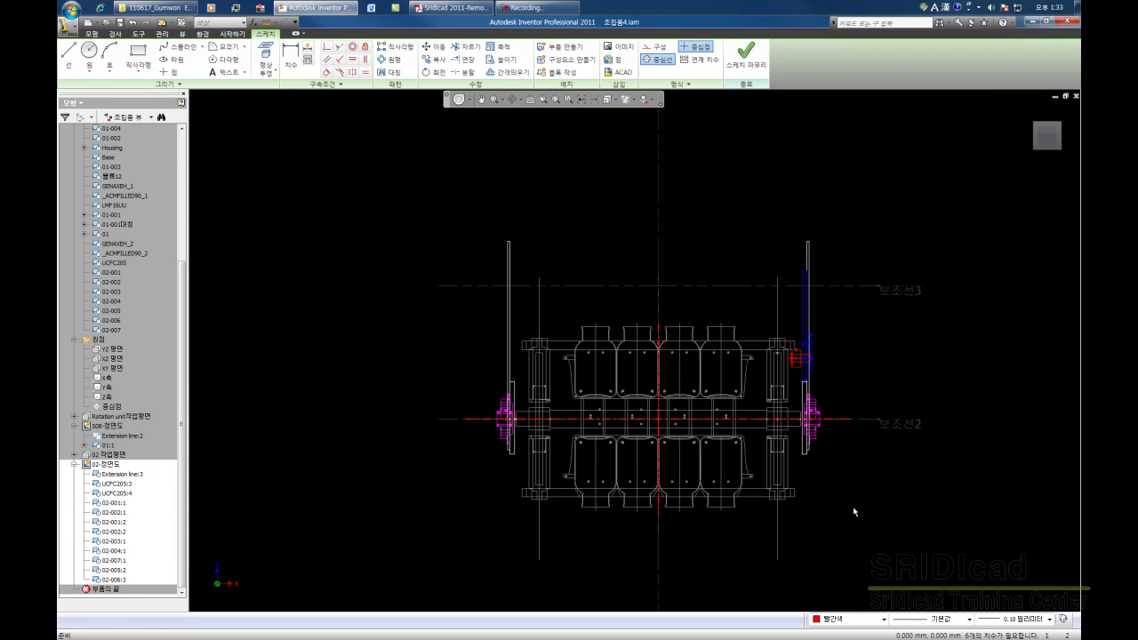
left_click(884, 619)
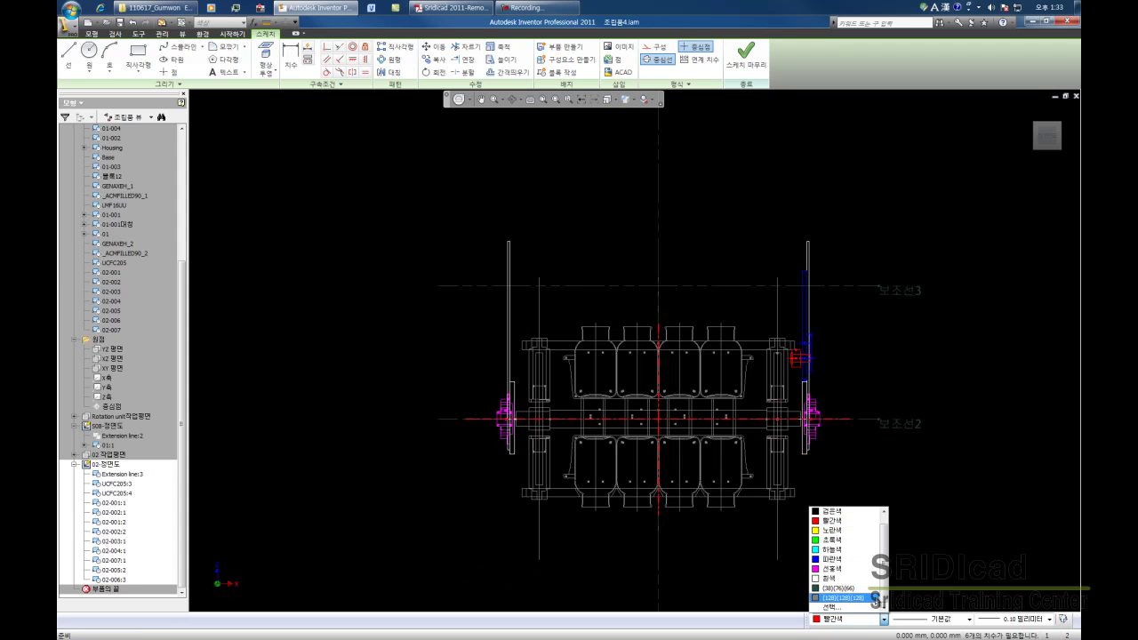
scroll(884, 582, "up", 1)
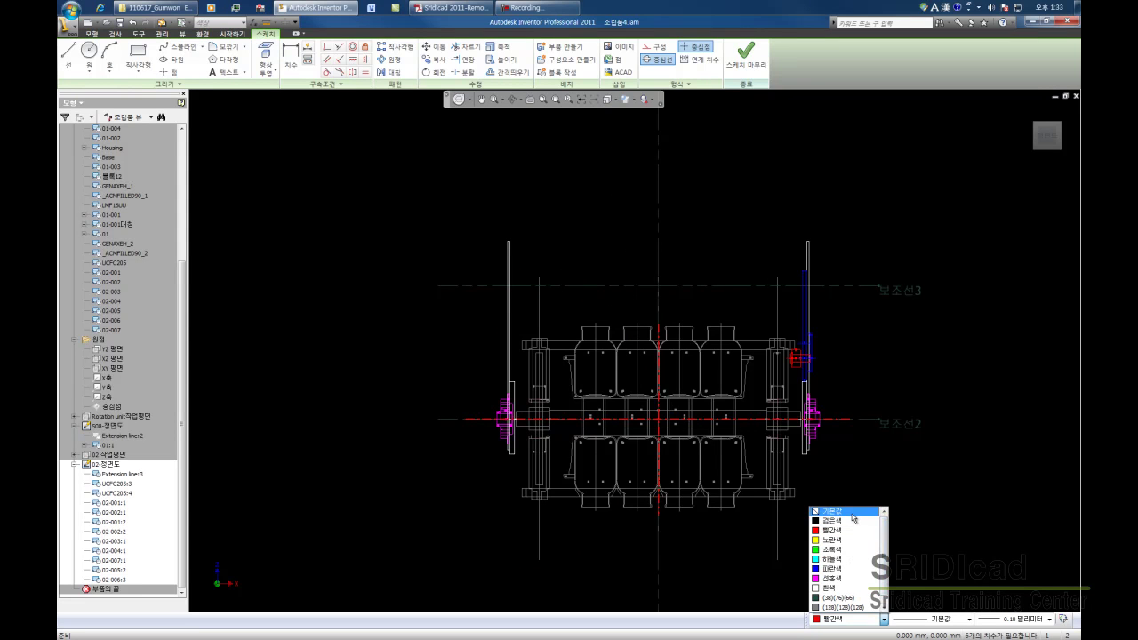
left_click(851, 514)
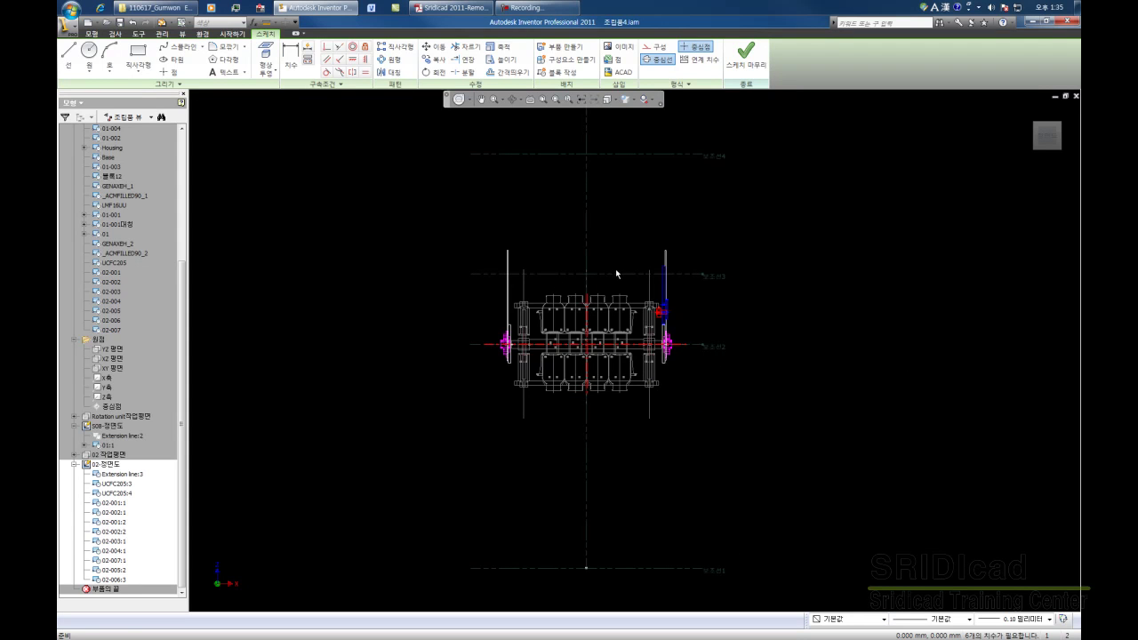
scroll(615, 268, "down", 3)
key("l")
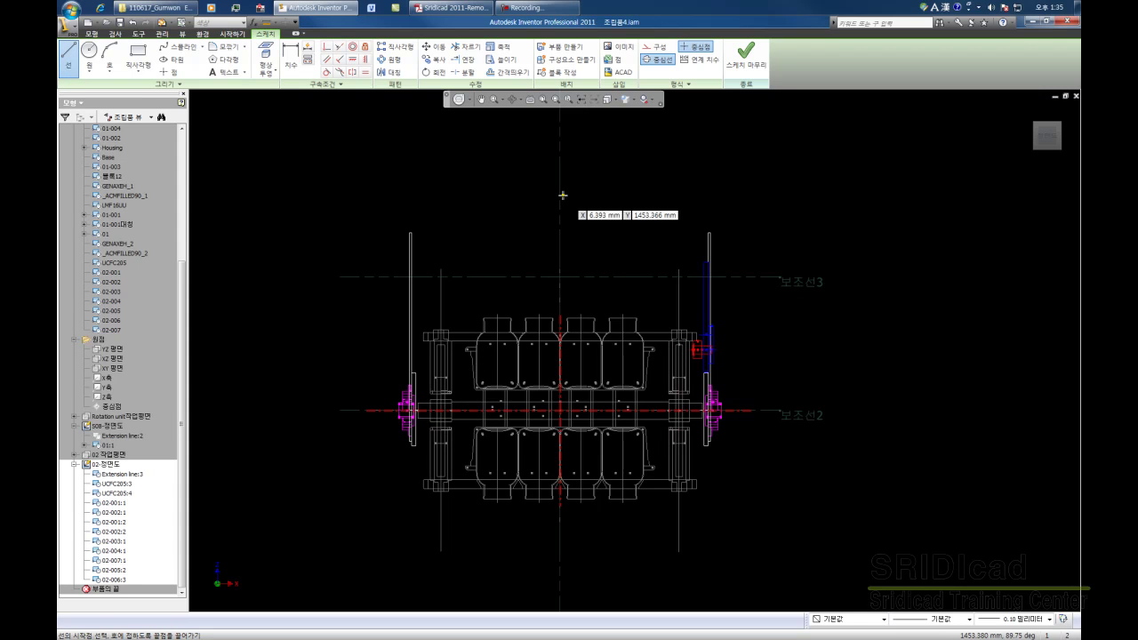
- Draw a roughly 818 mm horizontal centerline across the top of the layout
left_click(373, 250)
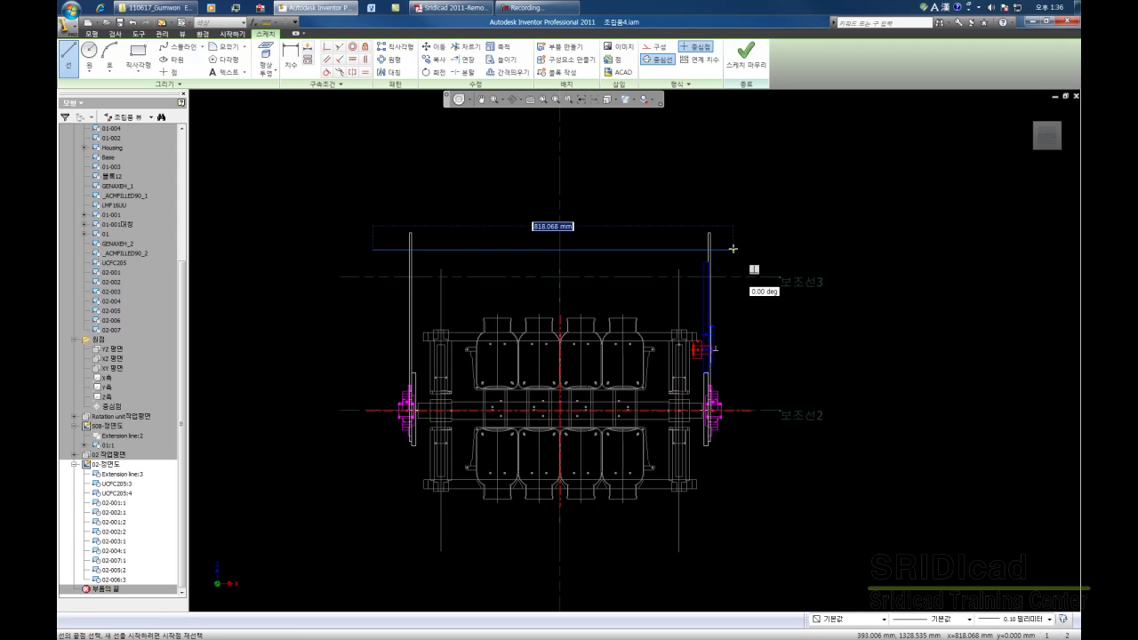
left_click(732, 249)
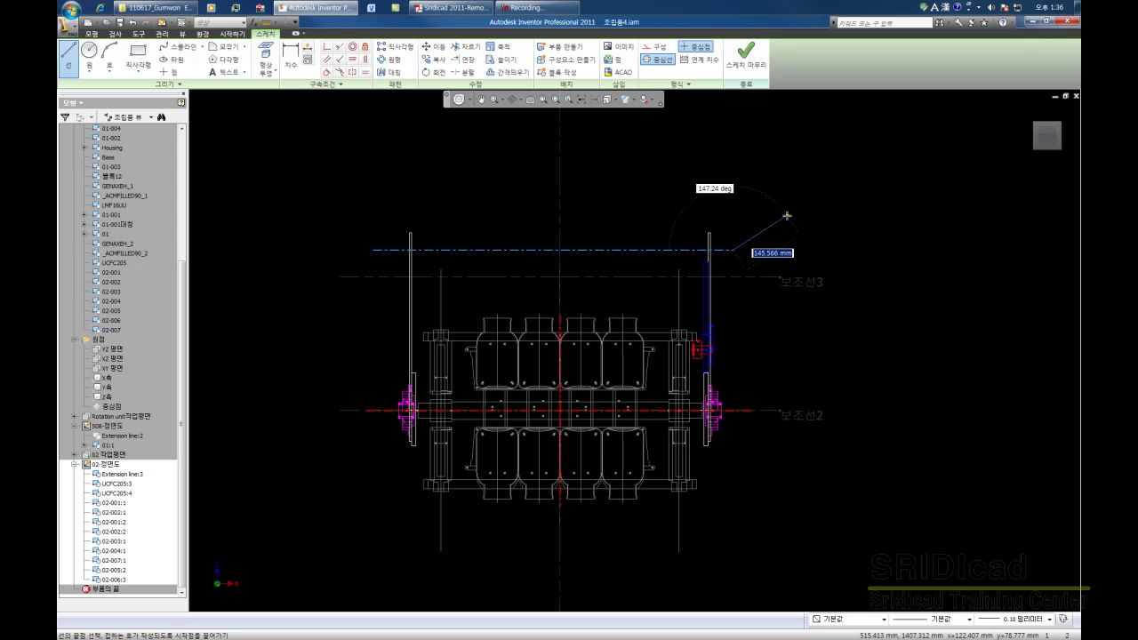
key("Escape")
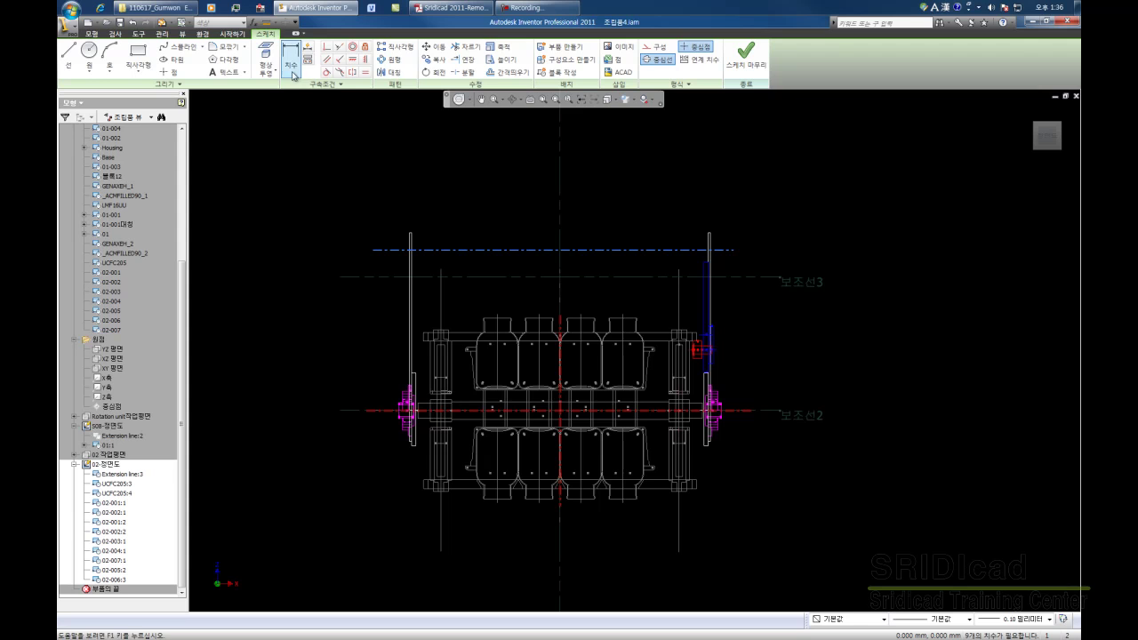
- Make the top dash-dot line perpendicular to the red vertical centerline, leaving 8 dimensions needed
left_click(327, 46)
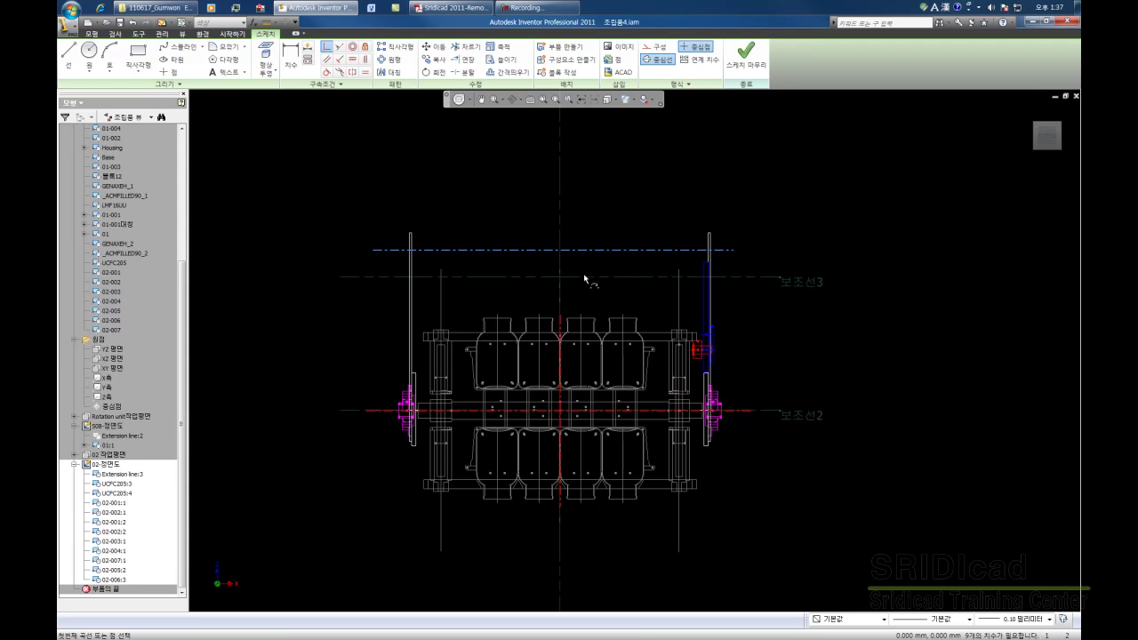
left_click(555, 251)
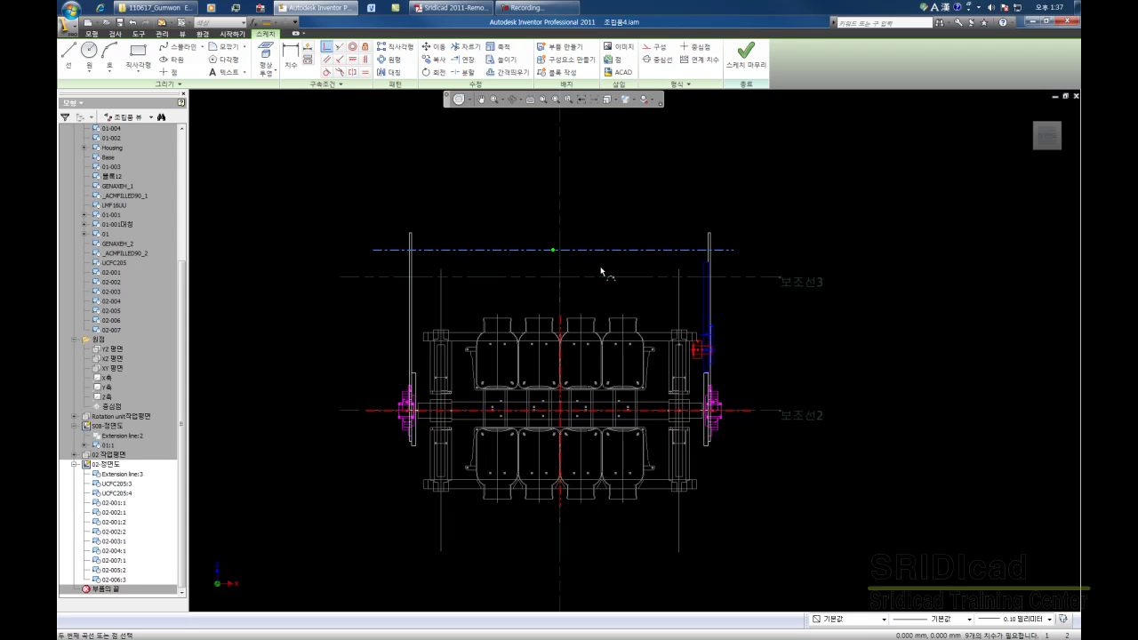
left_click(560, 328)
right_click(601, 236)
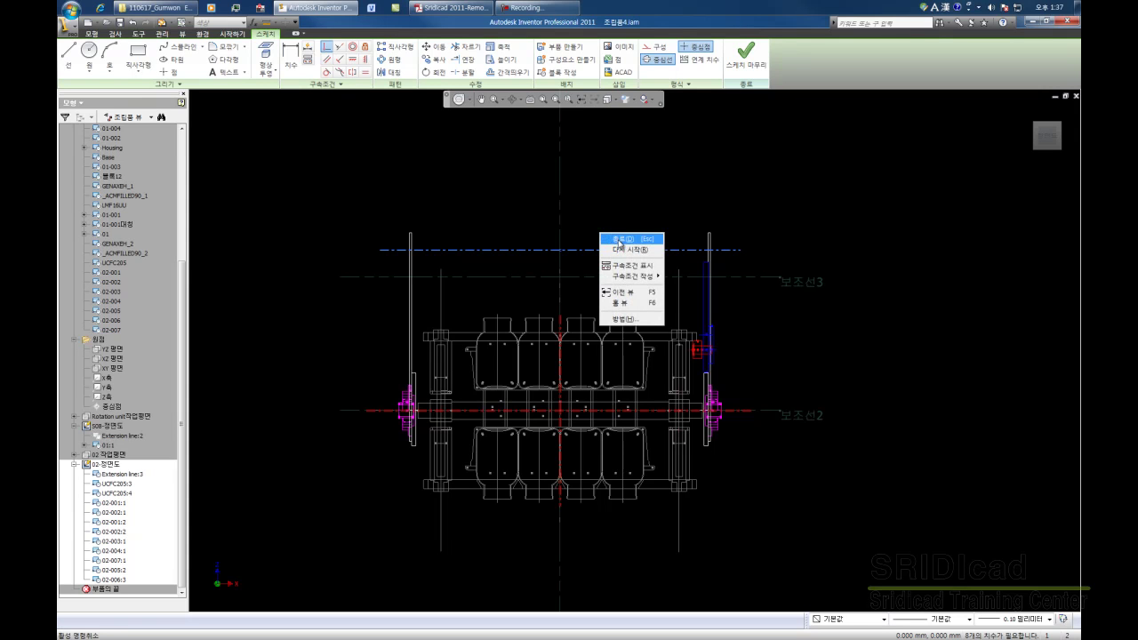
left_click(620, 240)
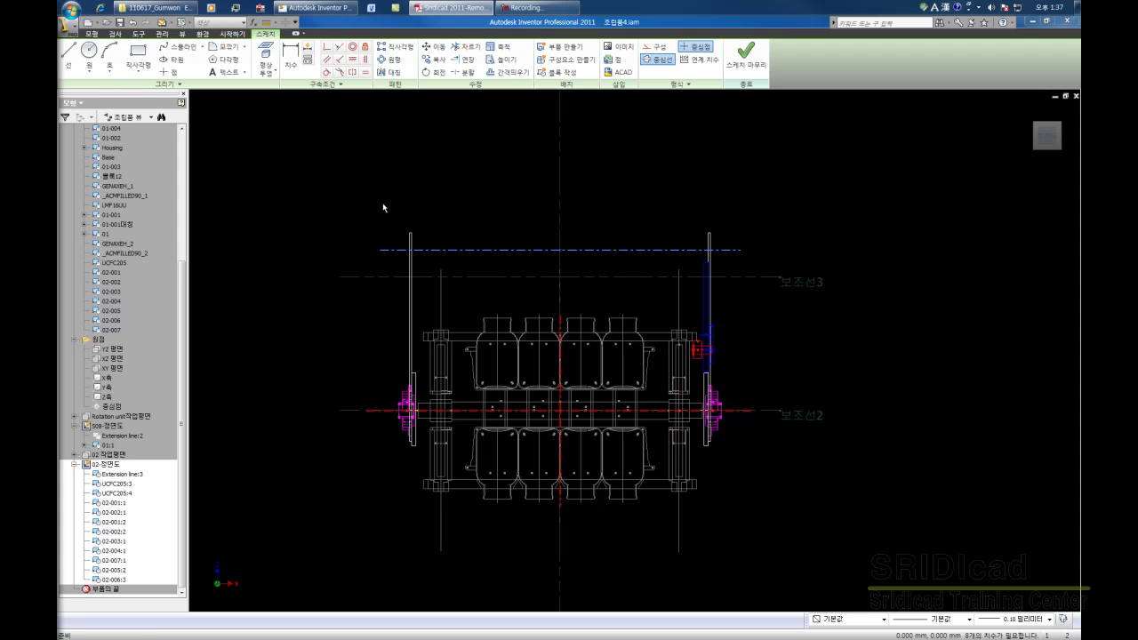
- Draw a 611 × 30 mm rectangle above the bottles and select all its edges
left_click(138, 56)
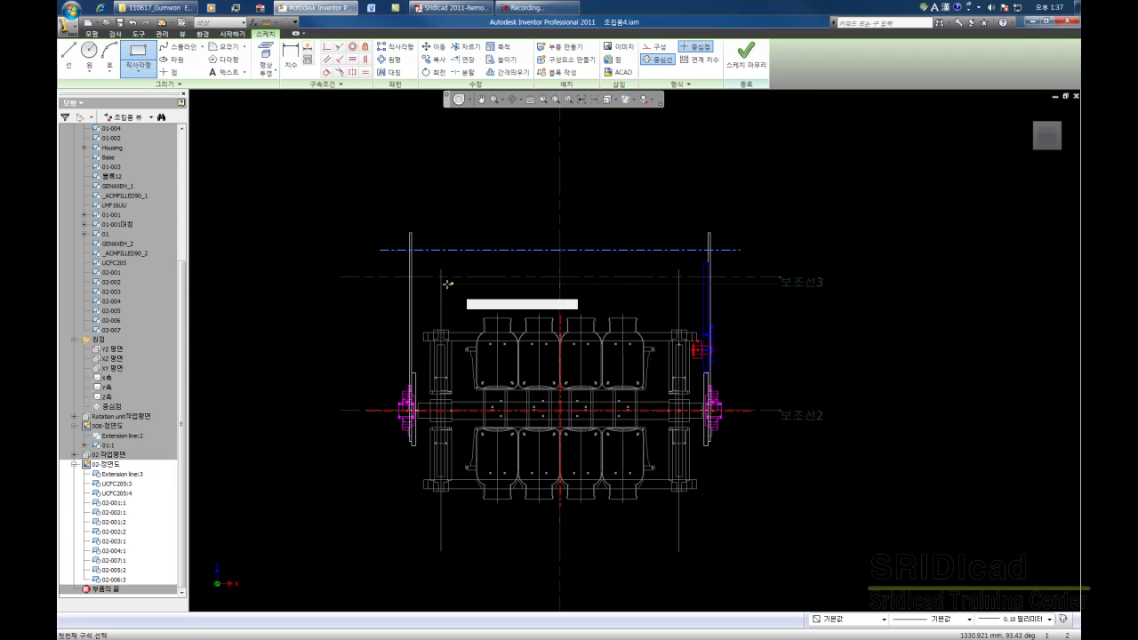
left_click(425, 240)
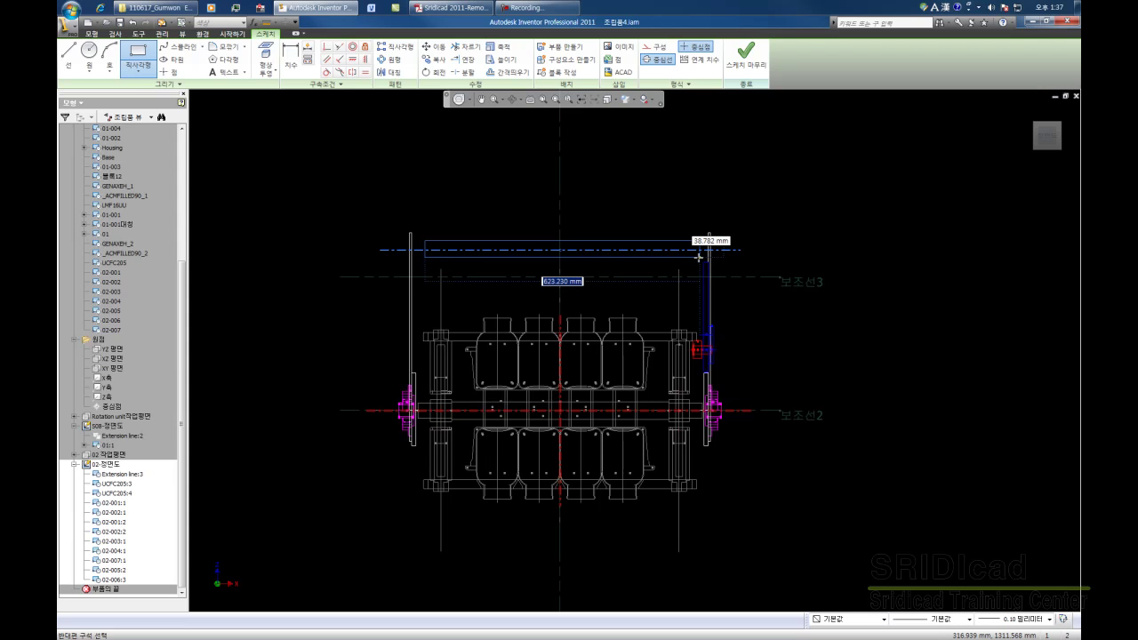
type("611")
key("Tab")
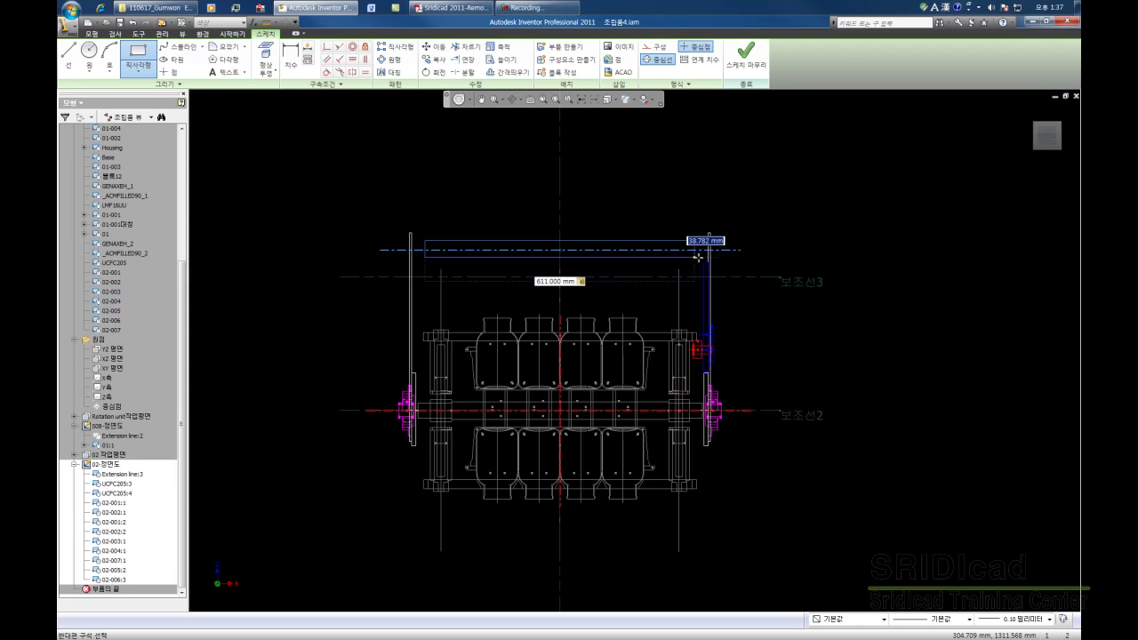
type("30")
key("Return")
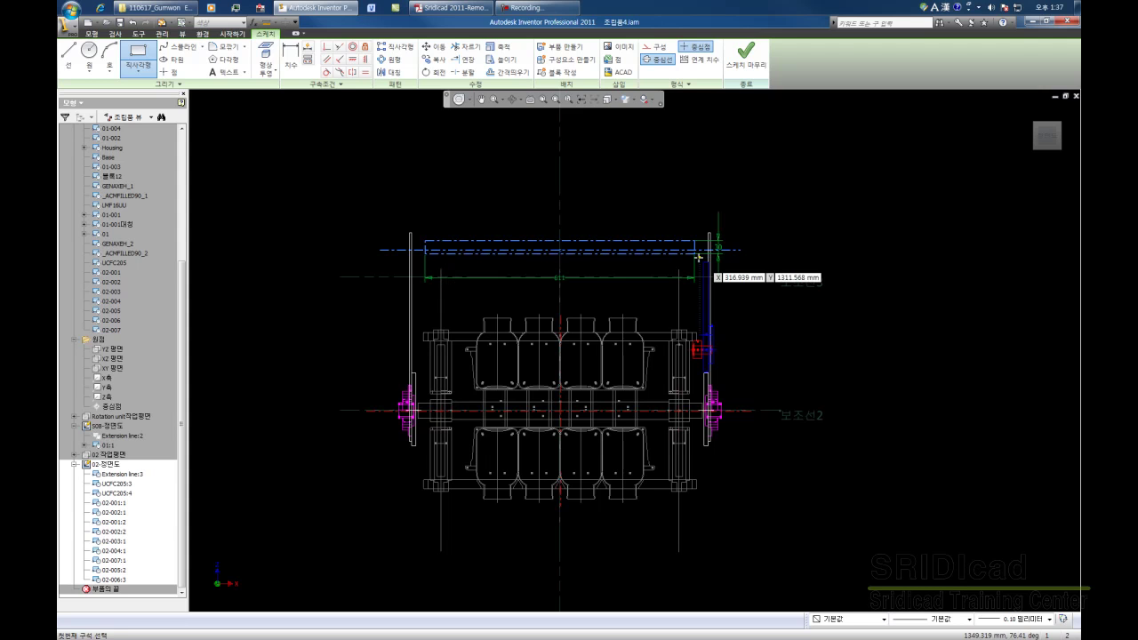
key("Escape")
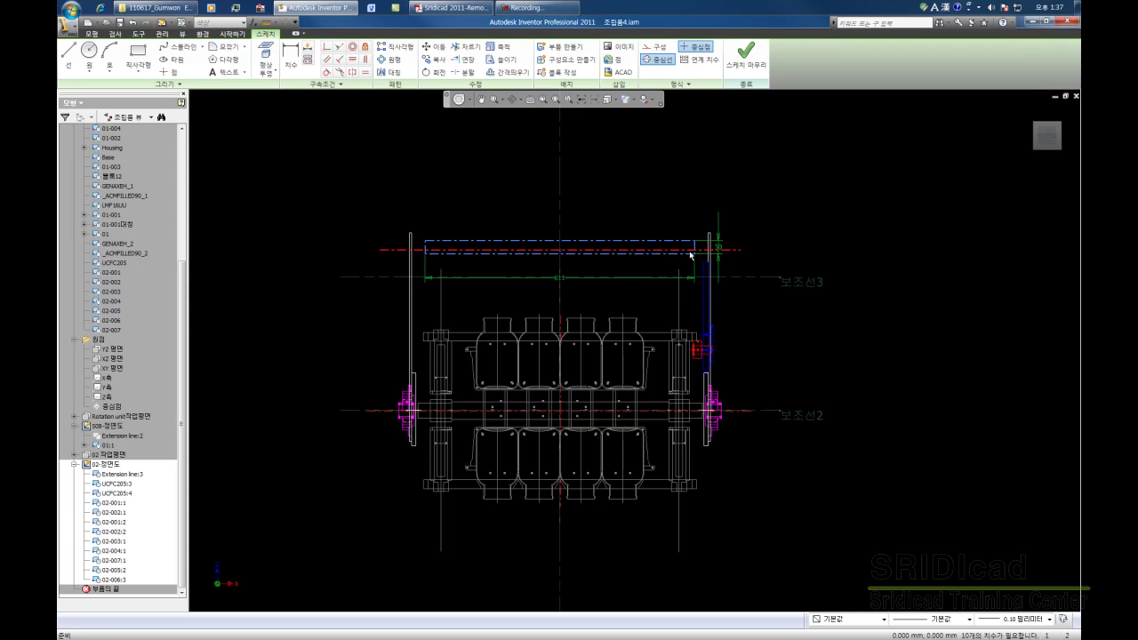
left_click_drag(418, 228, 704, 264)
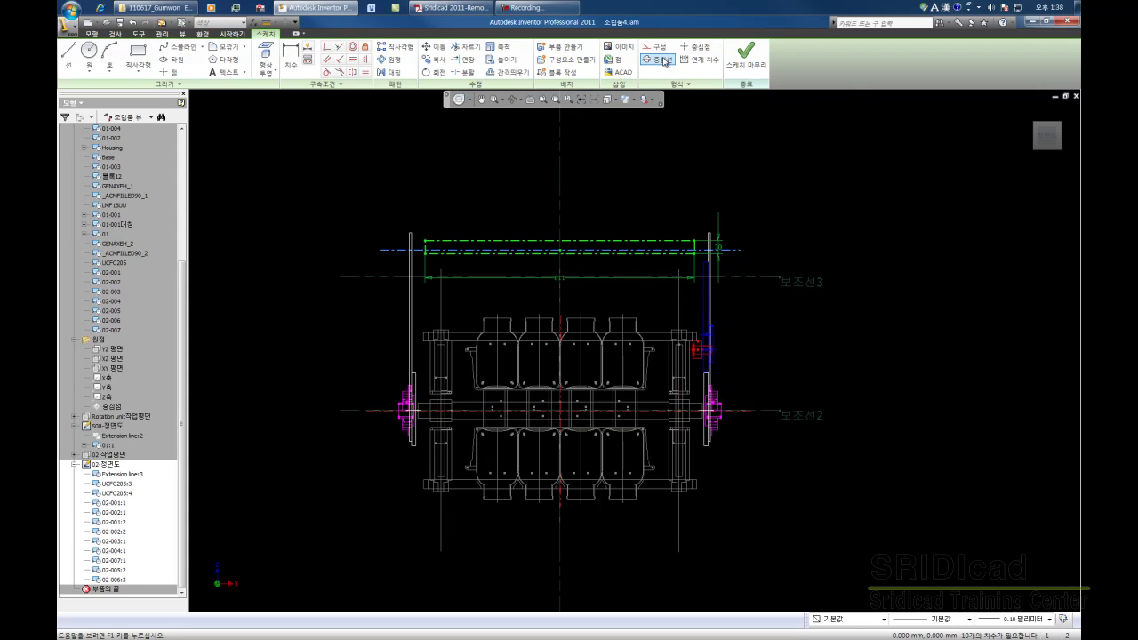
- Give the long rectangle solid edges and extend the red vertical centerline up through it
left_click(665, 60)
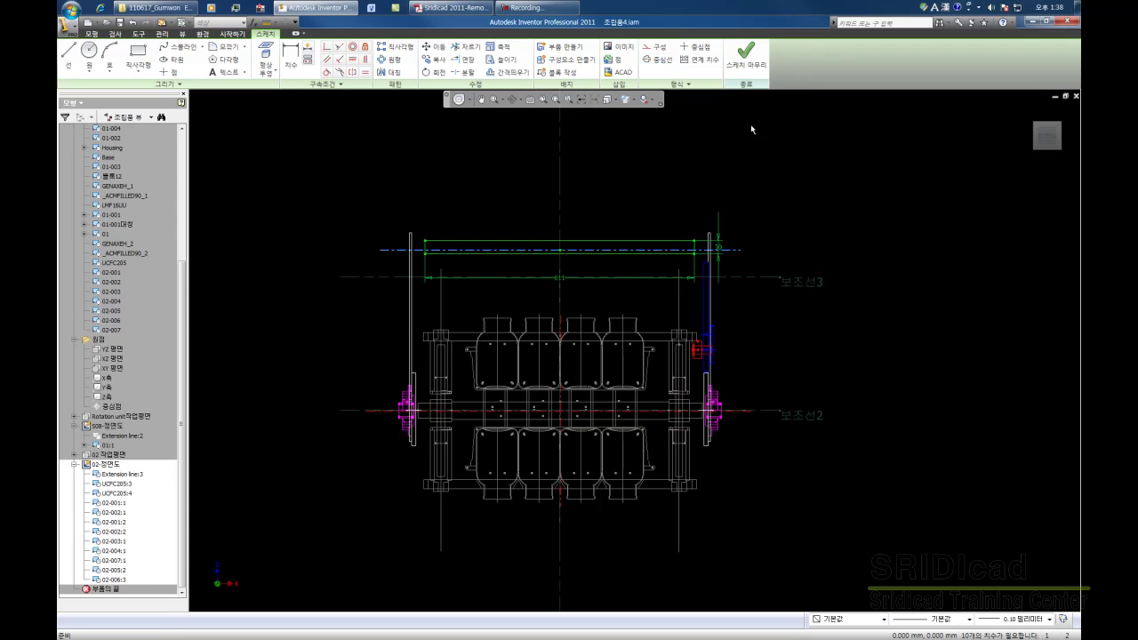
left_click(769, 237)
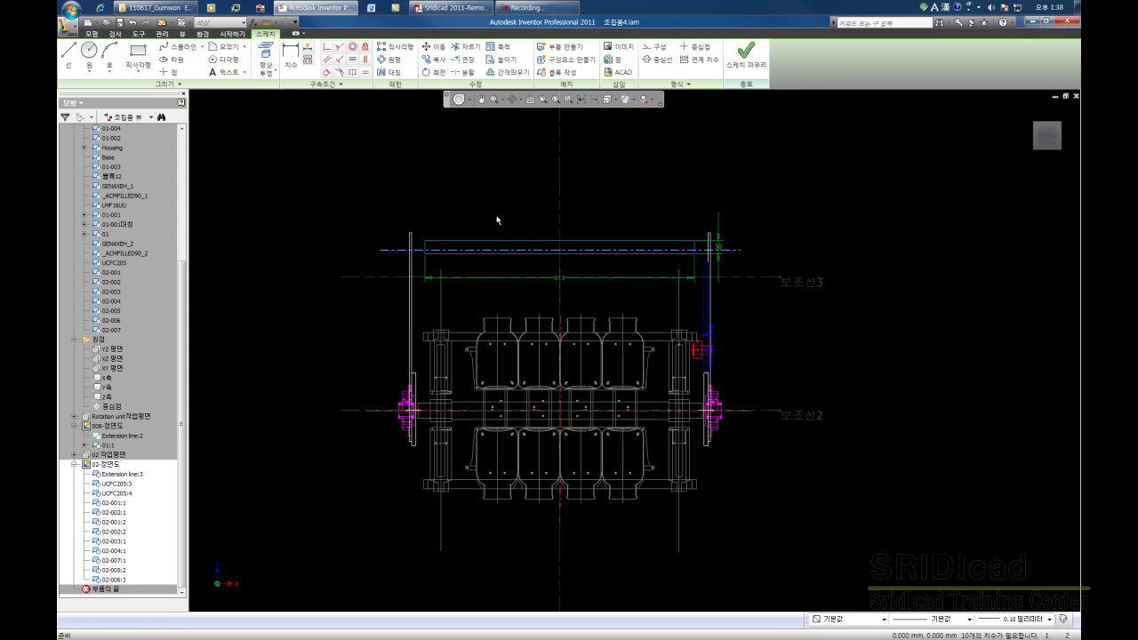
scroll(519, 214, "up", 2)
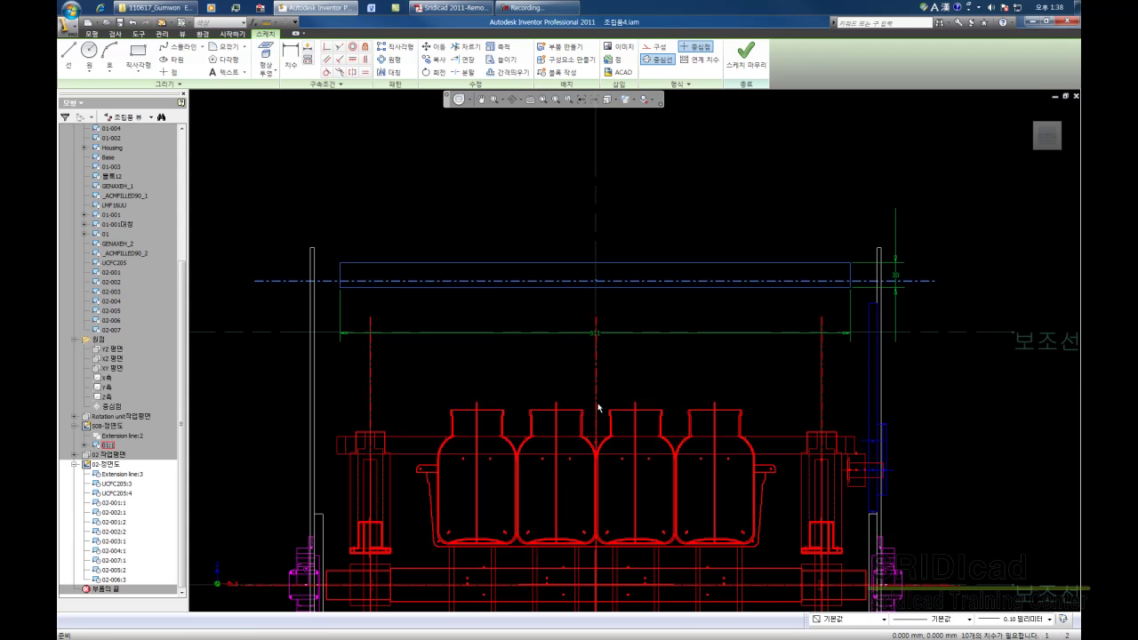
left_click_drag(598, 408, 622, 244)
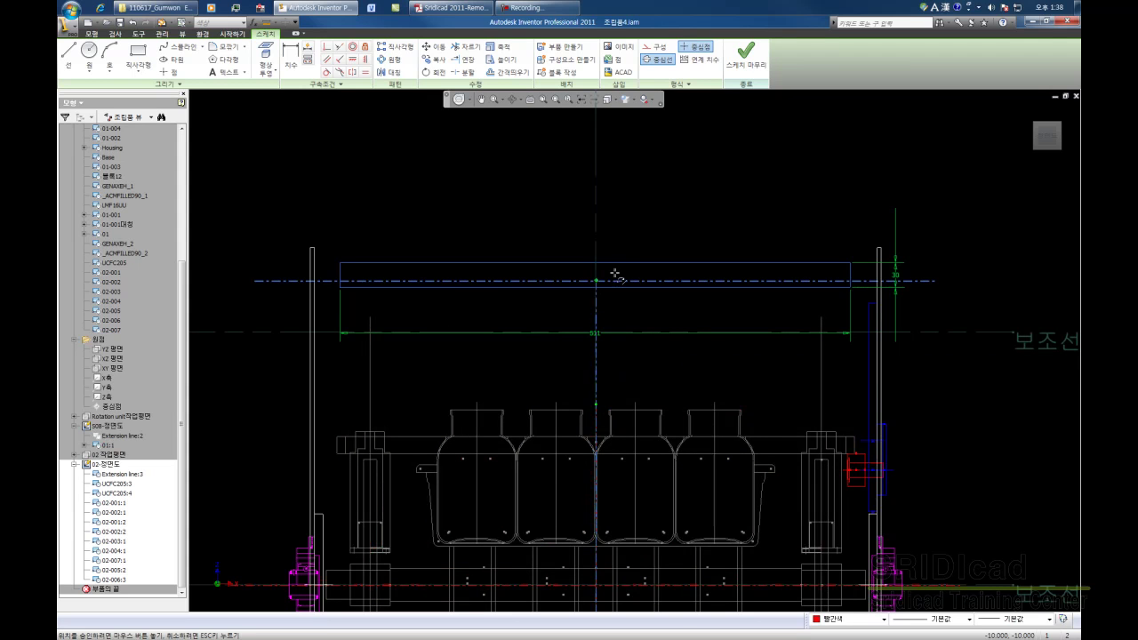
left_click_drag(622, 242, 623, 236)
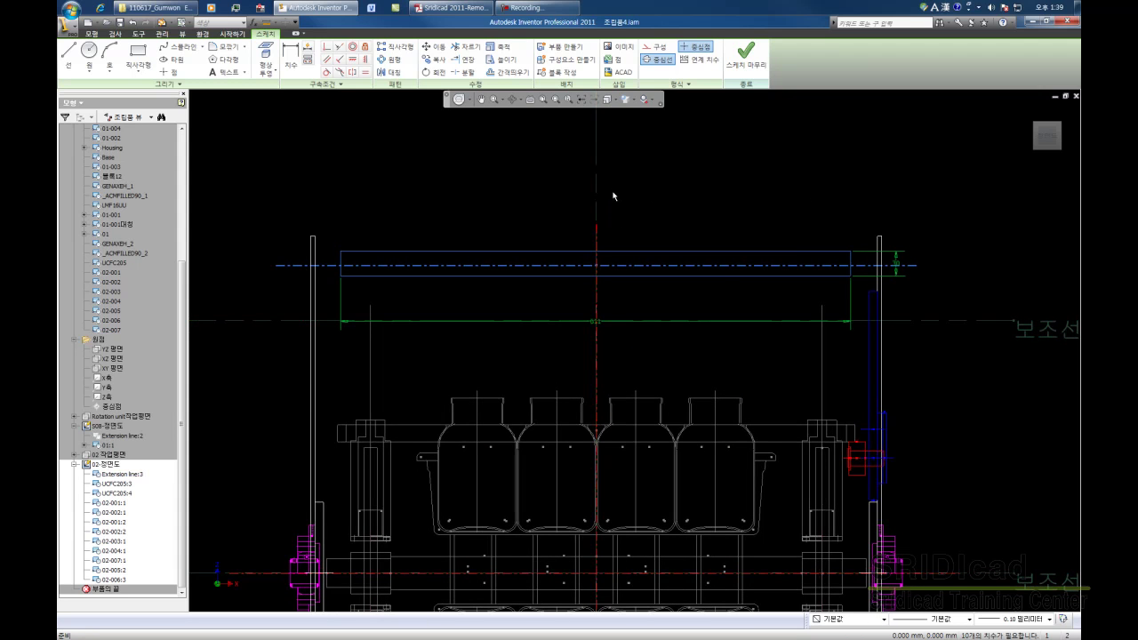
- Hide the green 보조선 extension lines and begin a rectangle at the long rectangle's right end
right_click(596, 192)
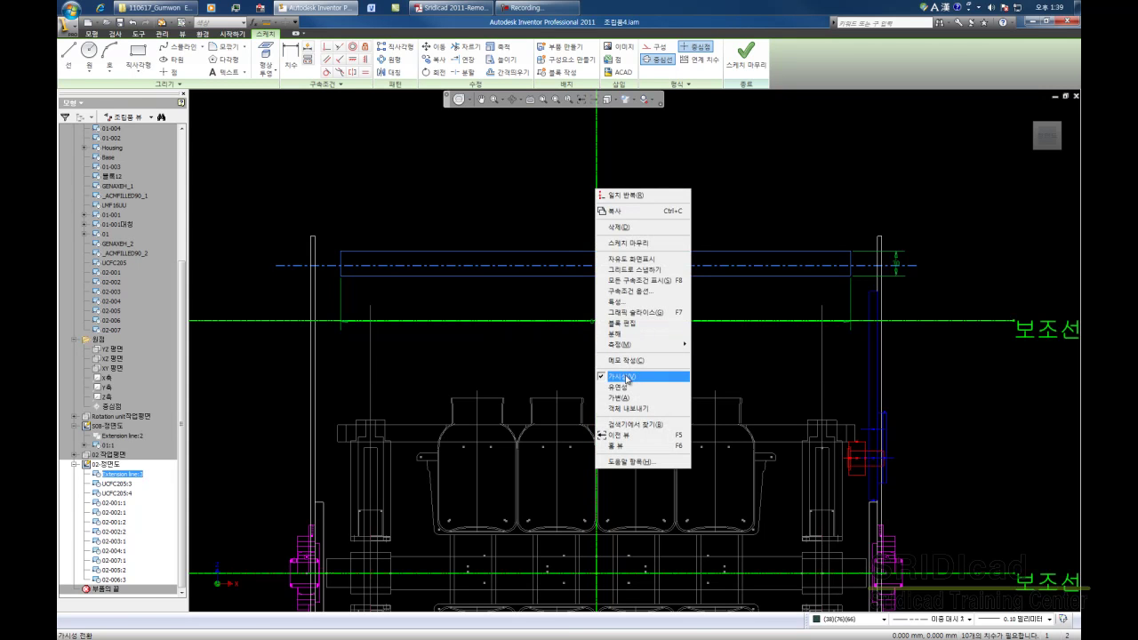
left_click(627, 377)
scroll(666, 198, "up", 3)
scroll(665, 199, "down", 1)
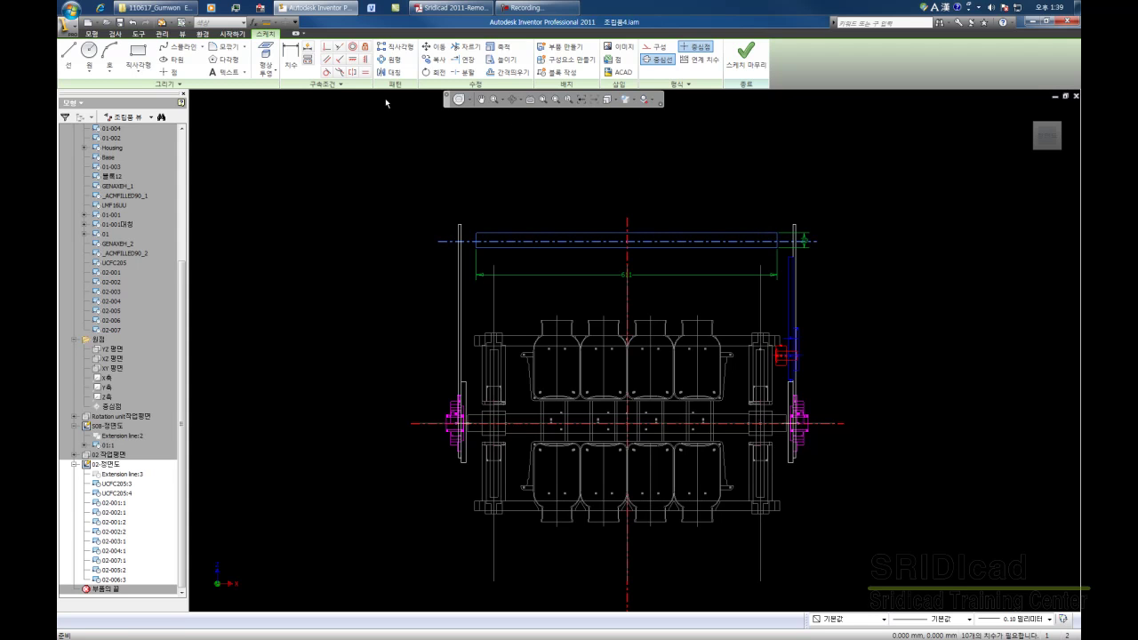
left_click(140, 55)
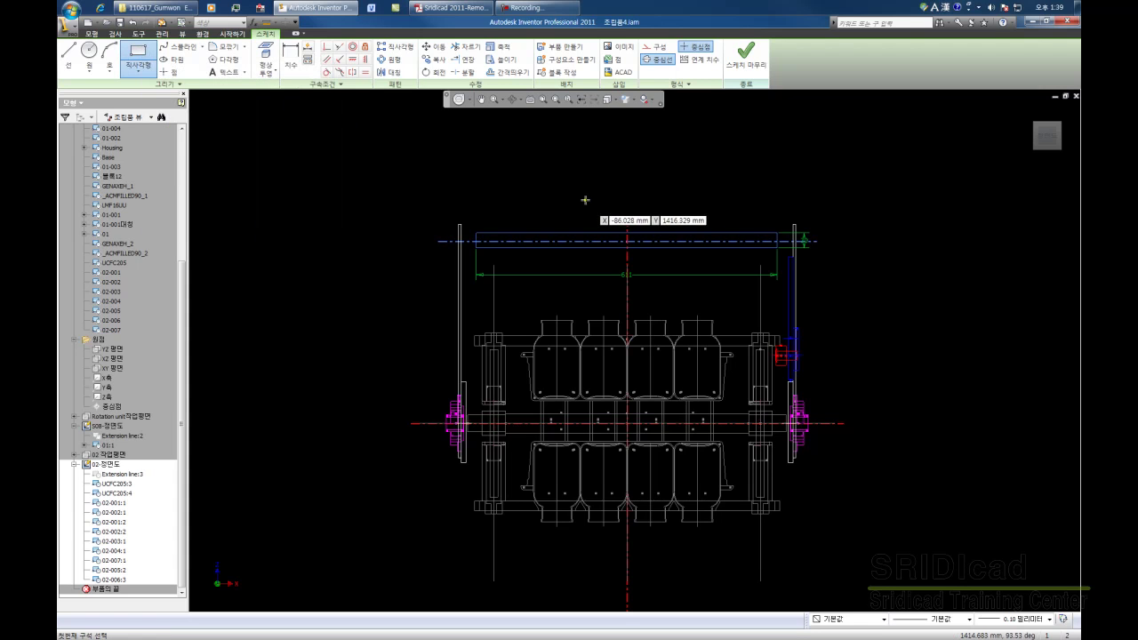
scroll(800, 230, "down", 5)
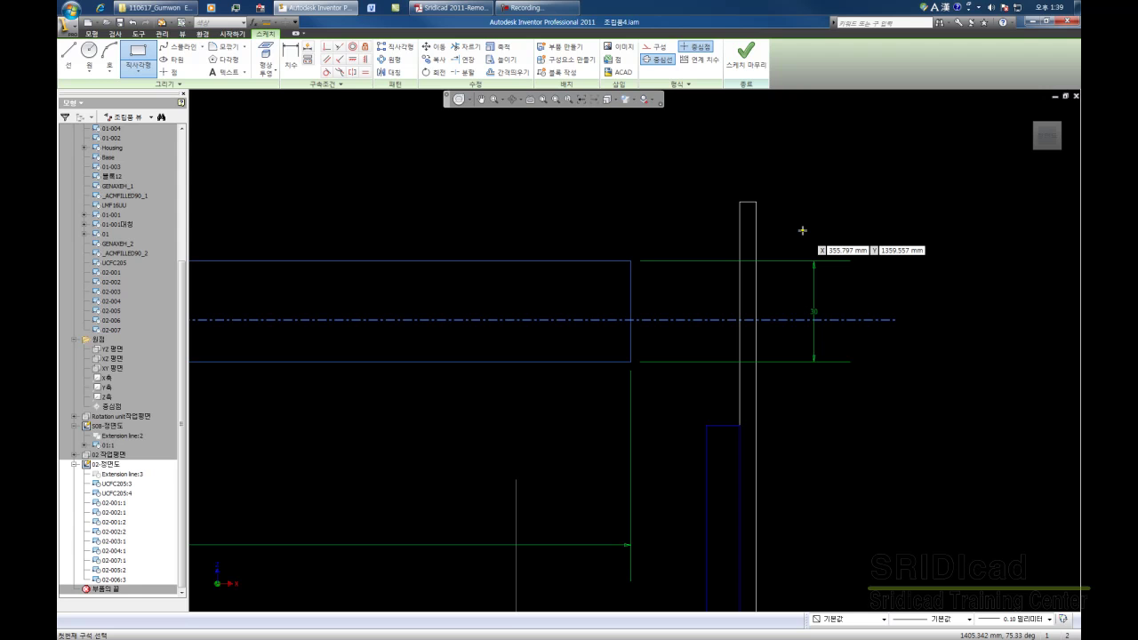
- Draw a 22 × 28 mm rectangle at the shaft's right end
left_click(631, 267)
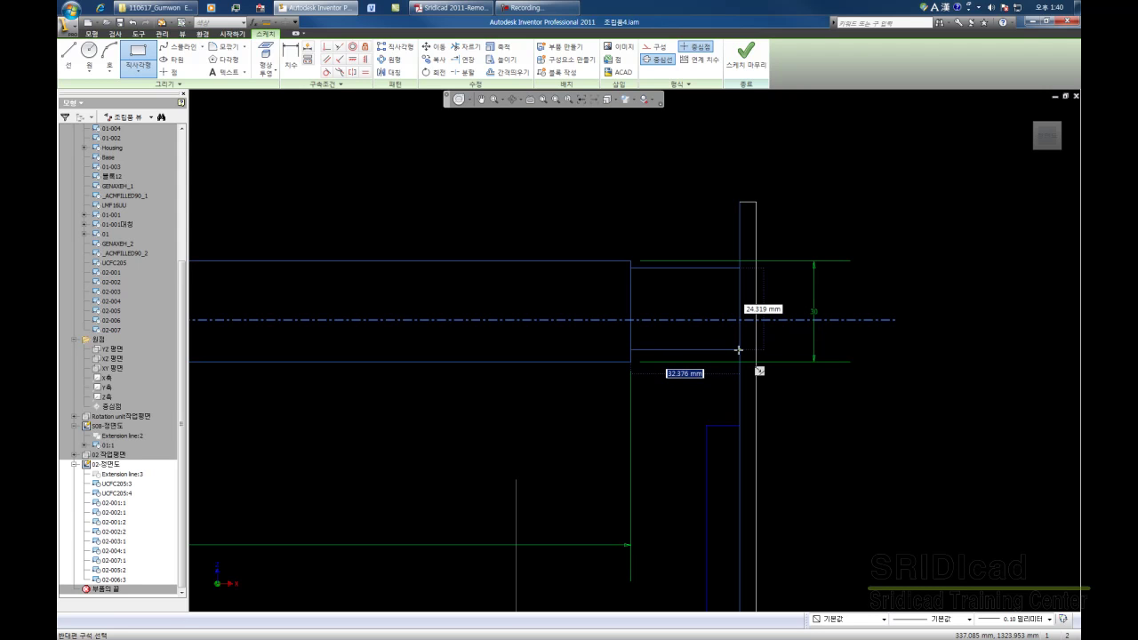
type("22")
key("Tab")
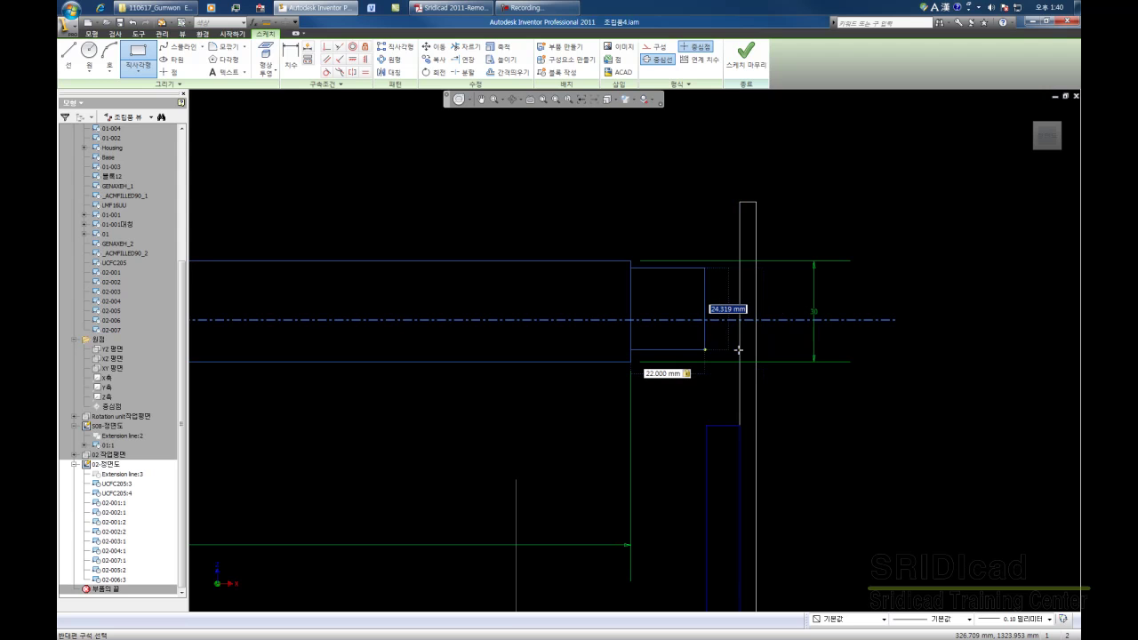
type("28")
key("Return")
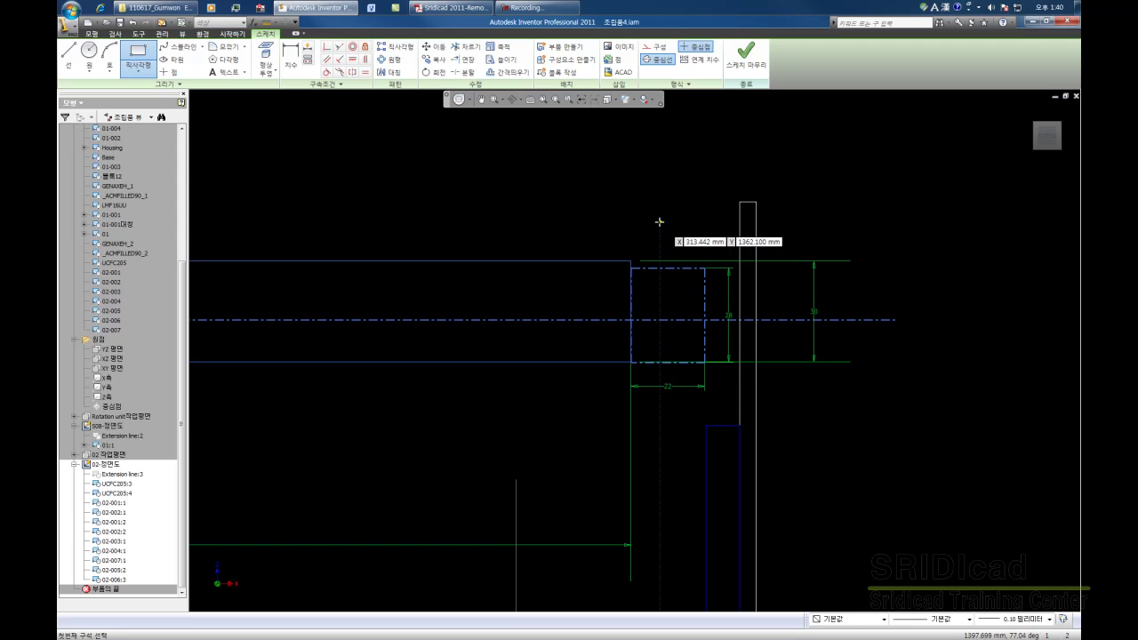
key("Escape")
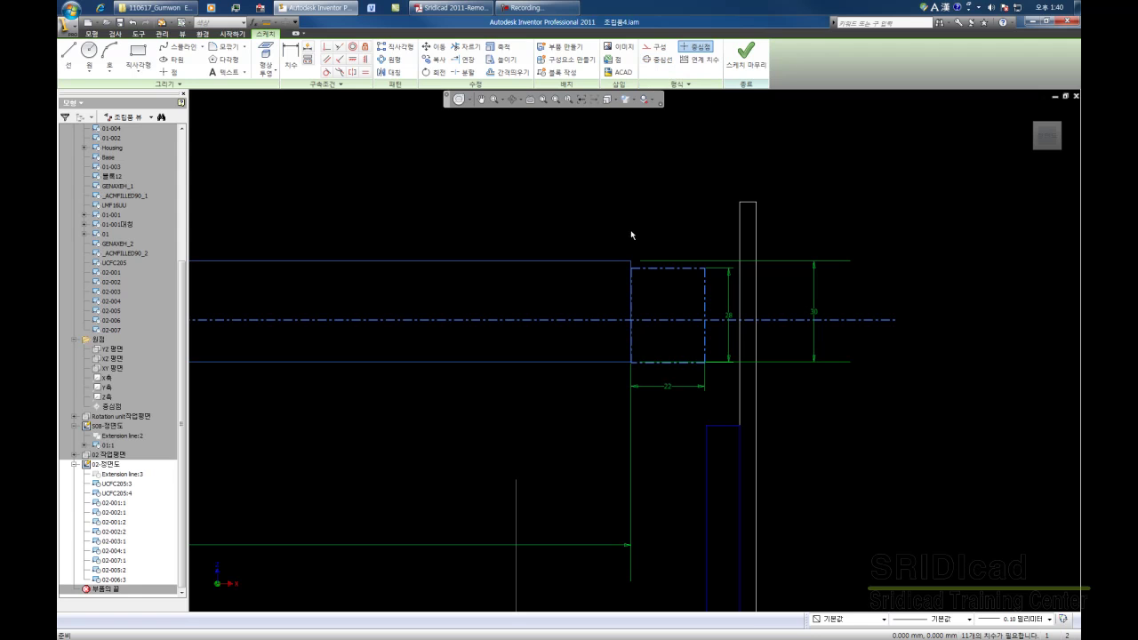
- Change the small end rectangle's dash-dot edges to solid lines
left_click_drag(598, 233, 733, 393)
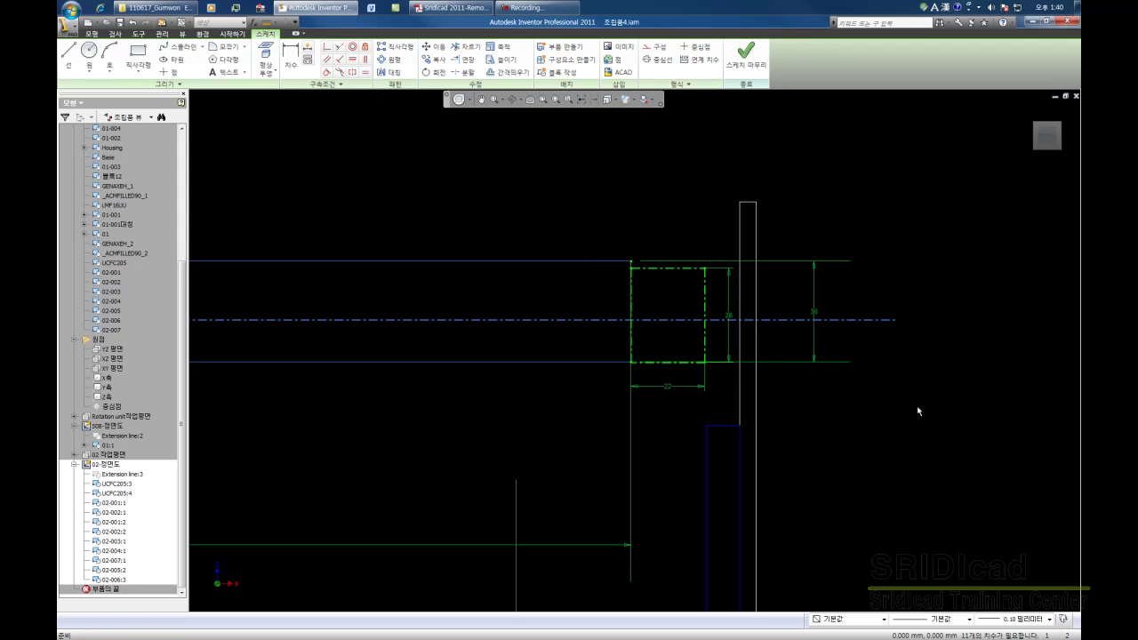
left_click(657, 59)
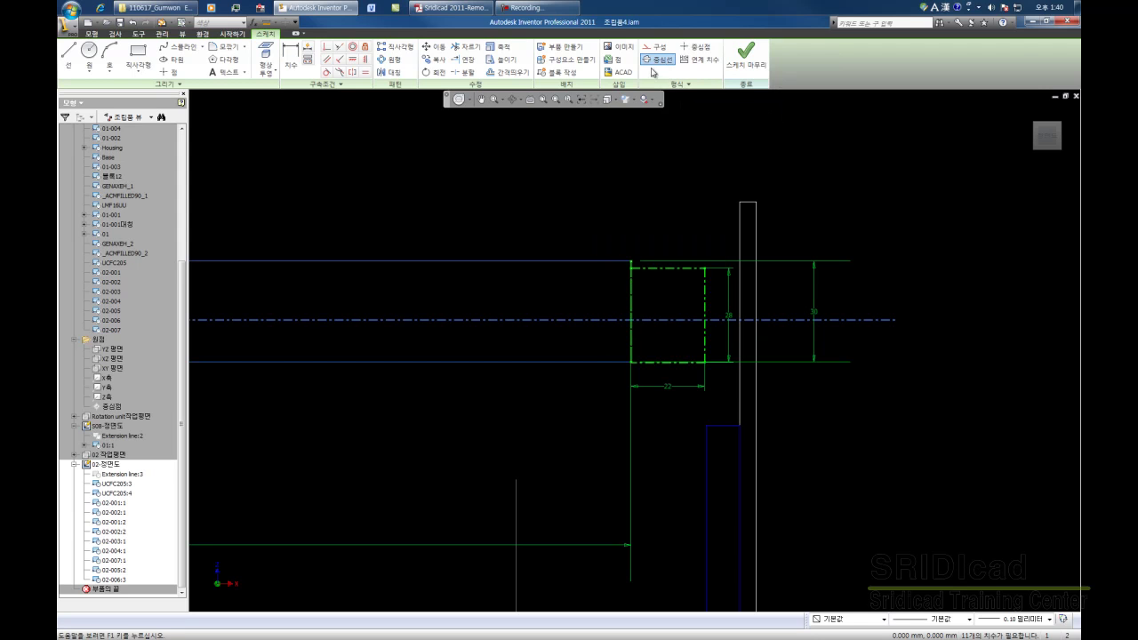
left_click(658, 59)
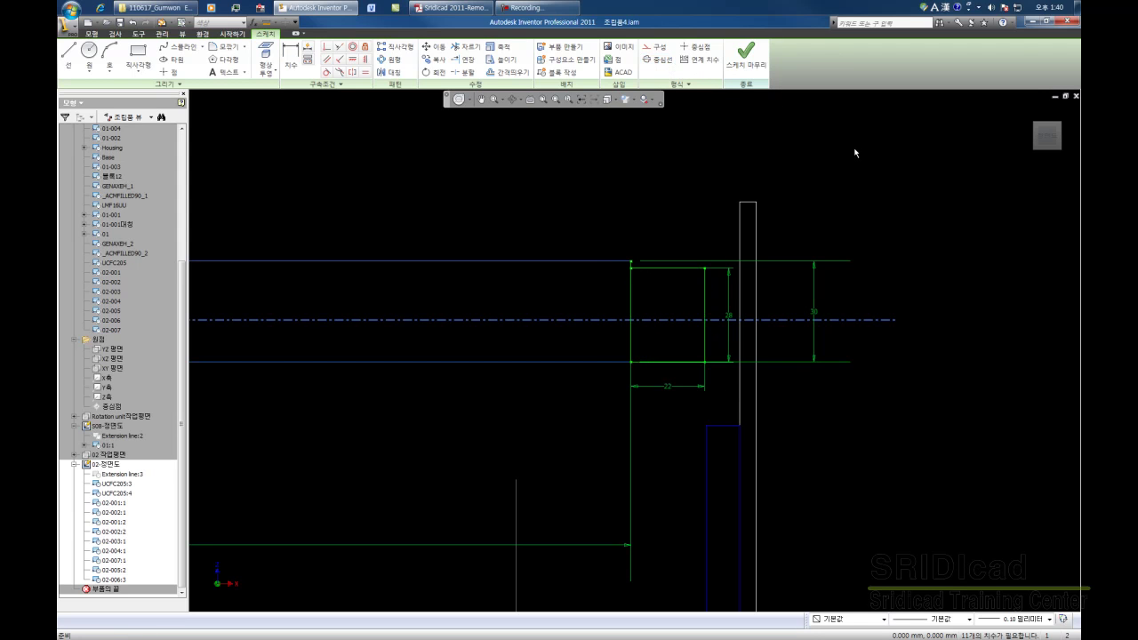
left_click(855, 215)
middle_click_drag(850, 423, 939, 387)
scroll(876, 399, "up", 3)
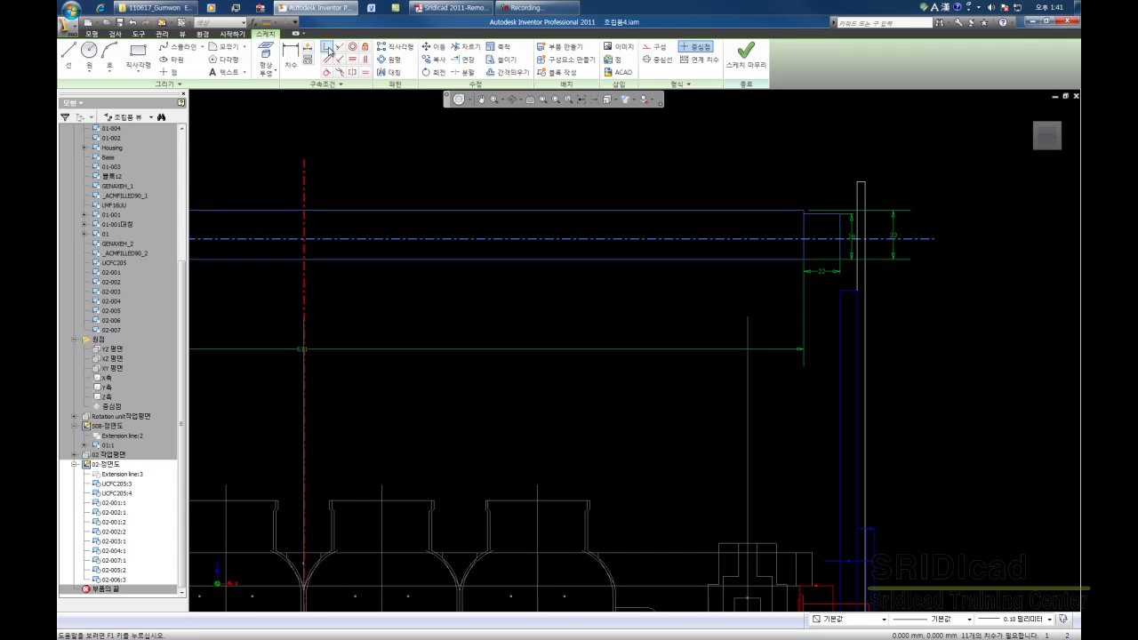
- Constrain the 22 mm end rectangle centred on the horizontal centerline, leaving 9 dimensions needed
left_click(327, 47)
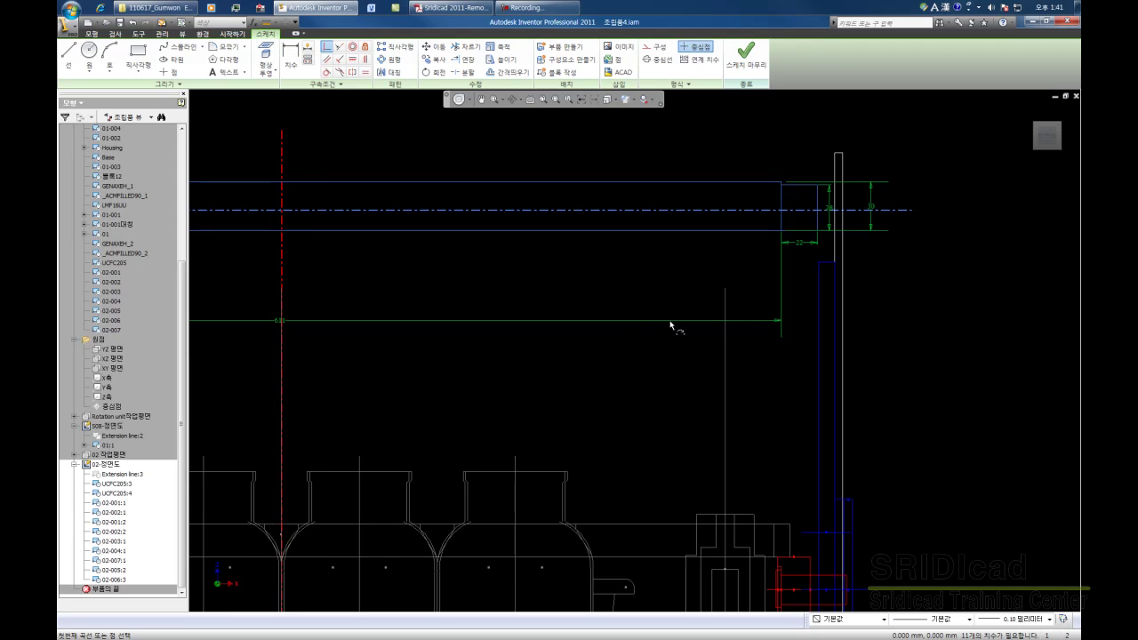
scroll(794, 203, "down", 2)
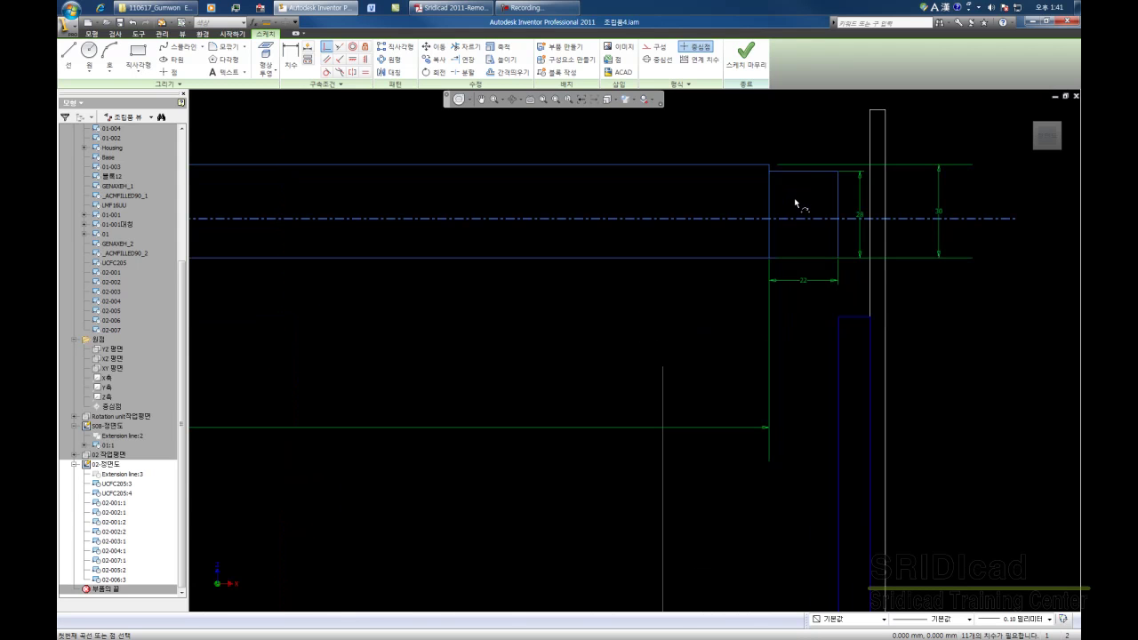
left_click(770, 210)
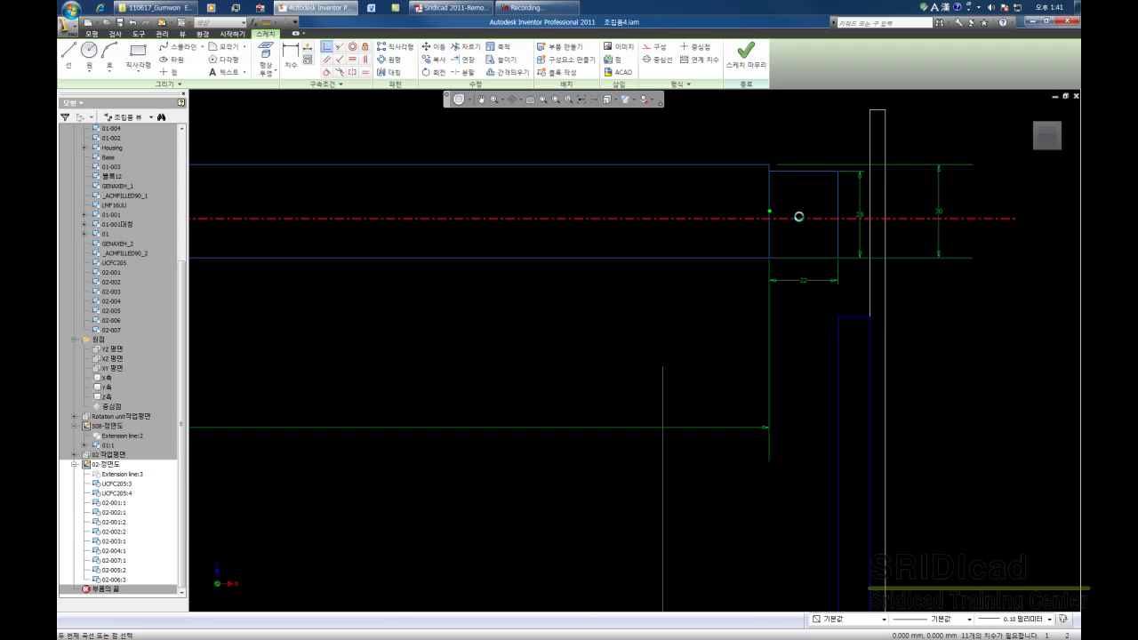
left_click(798, 216)
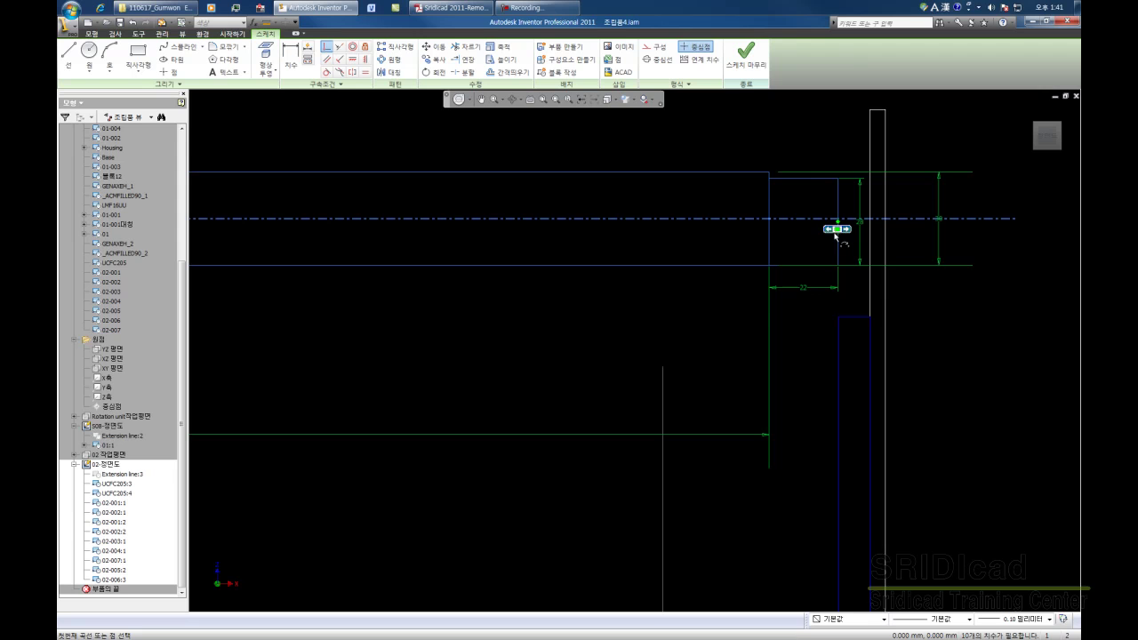
left_click(838, 222)
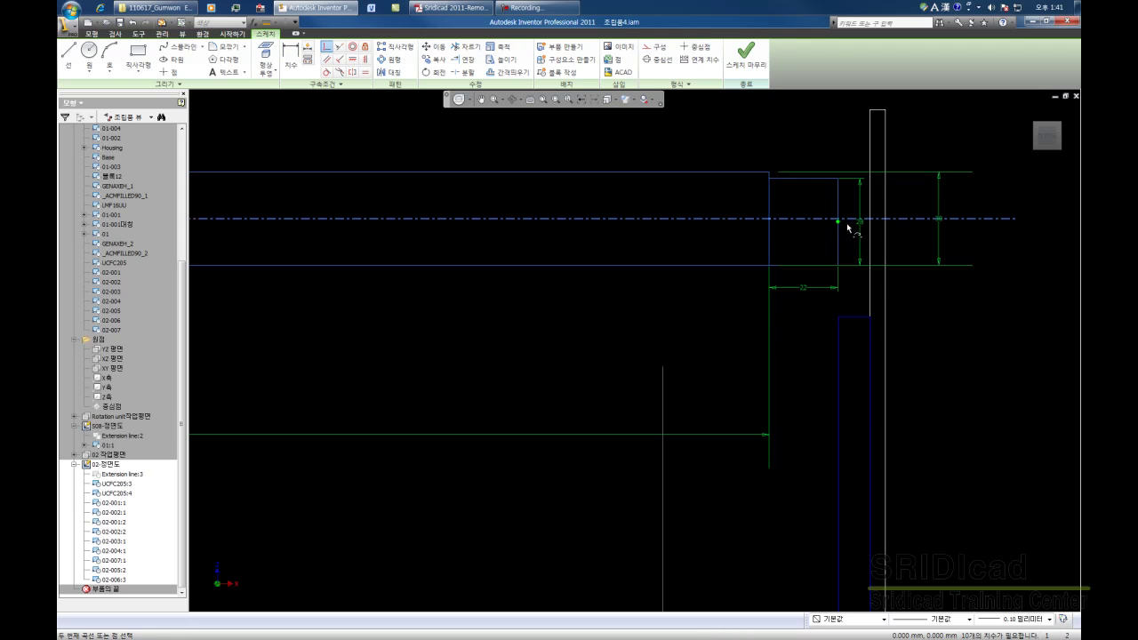
left_click(849, 220)
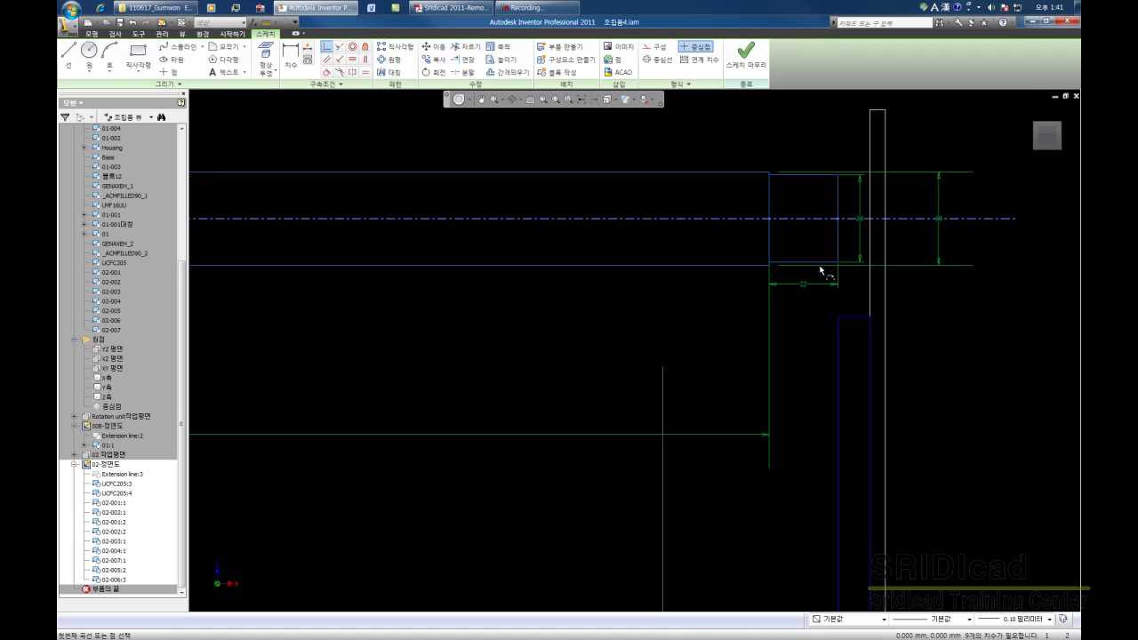
right_click(823, 246)
left_click(840, 252)
middle_click_drag(566, 383, 527, 389)
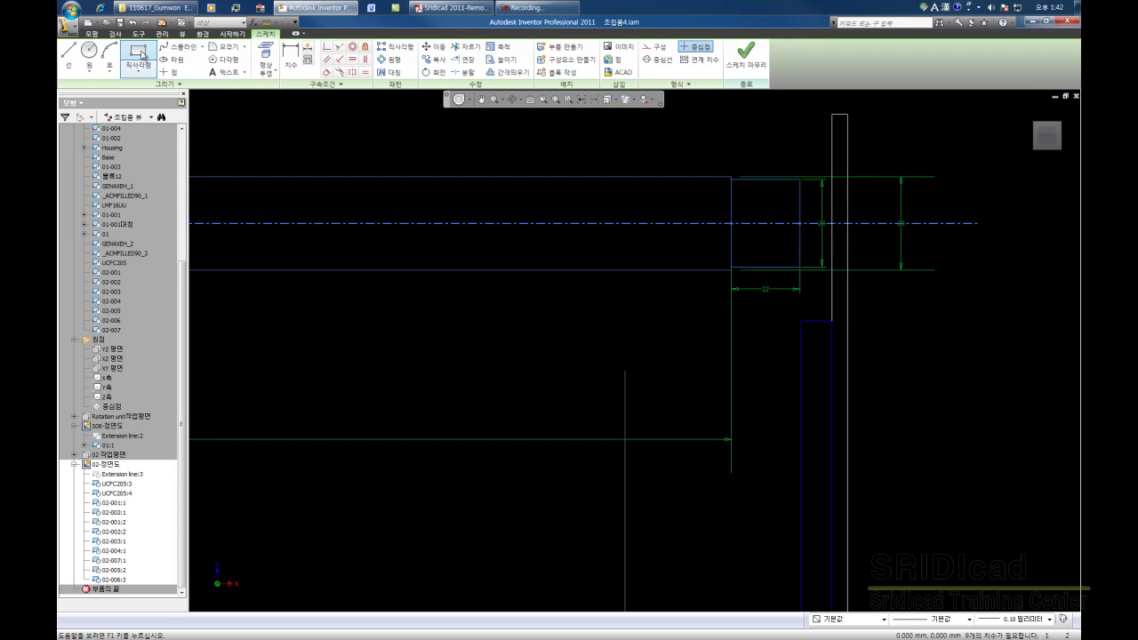
- Draw a 20 × 20 mm rectangle beside the 22 mm end rectangle
left_click(140, 55)
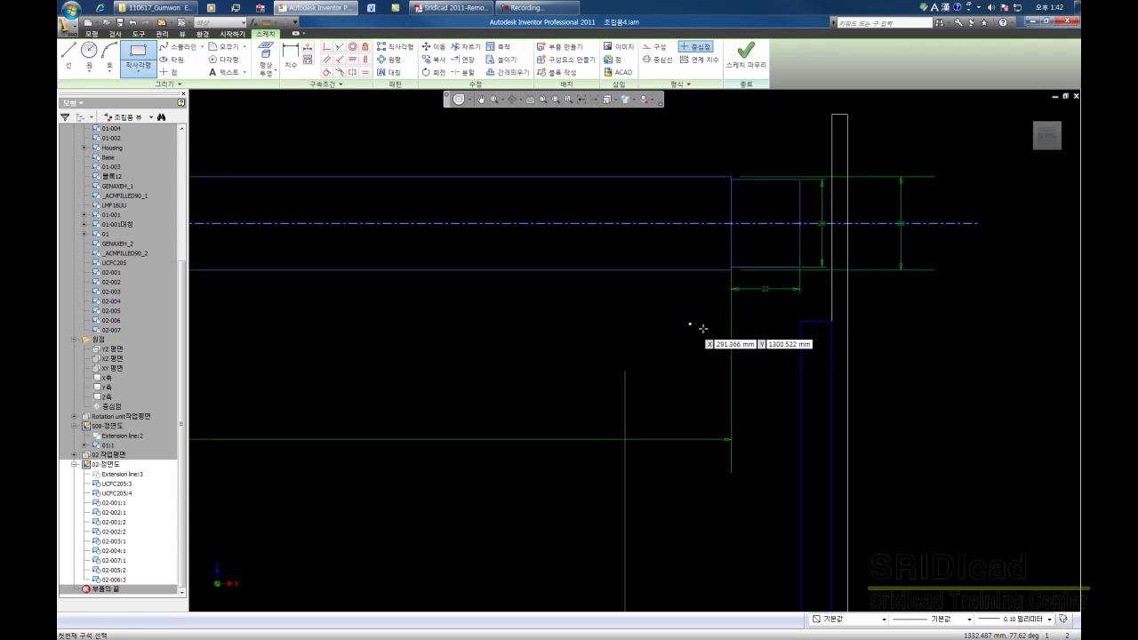
middle_click_drag(698, 329, 631, 353)
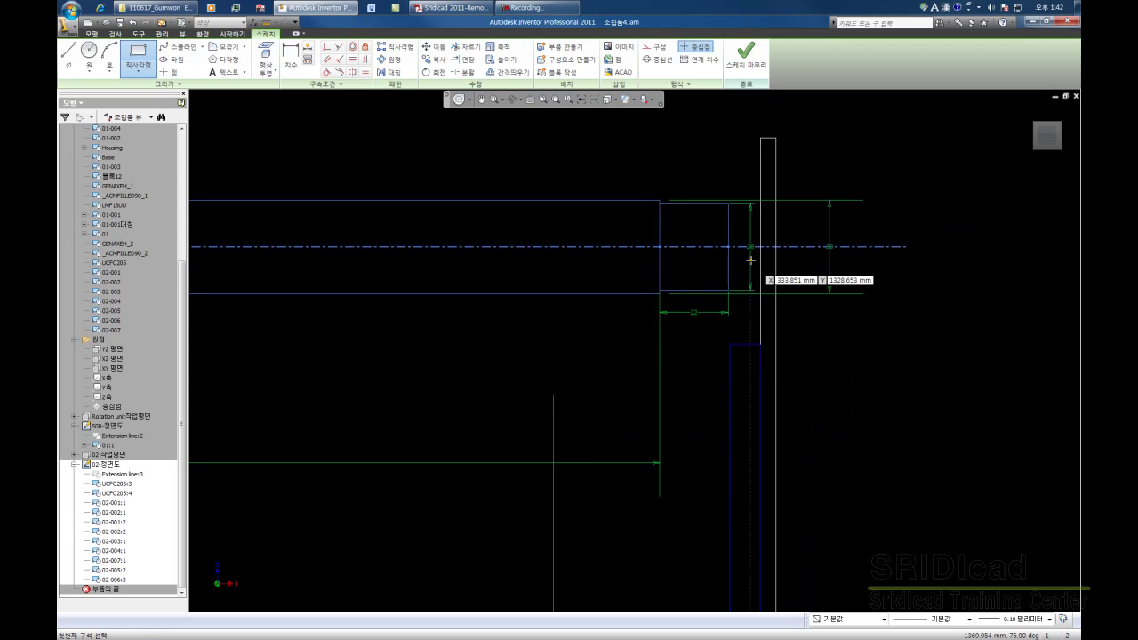
left_click(727, 210)
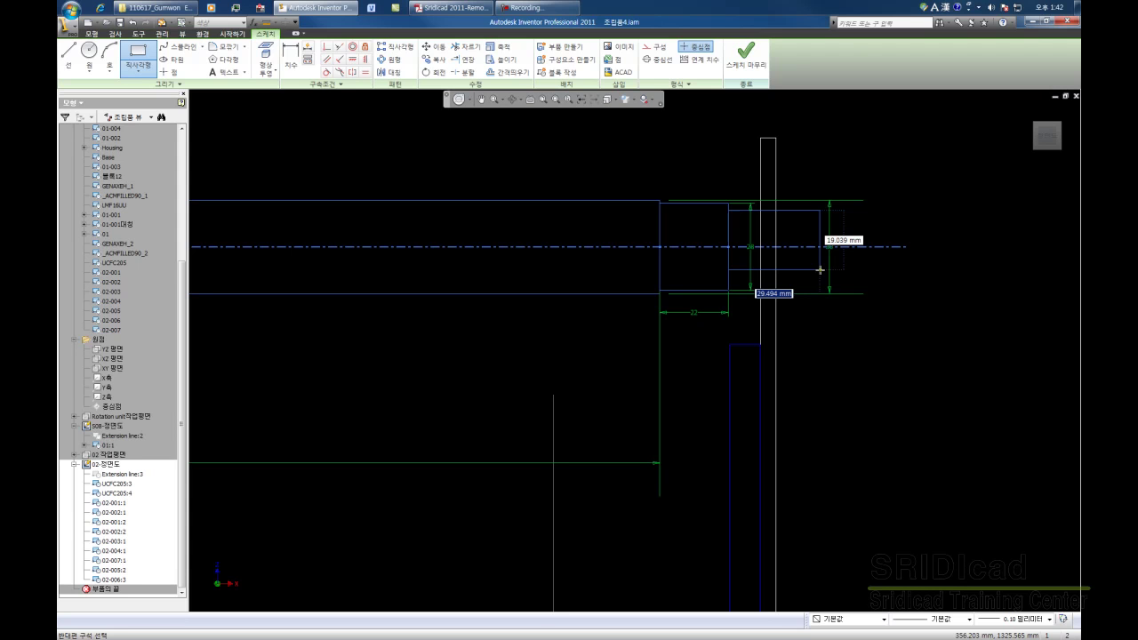
type("20")
key("Tab")
type("20")
key("Return")
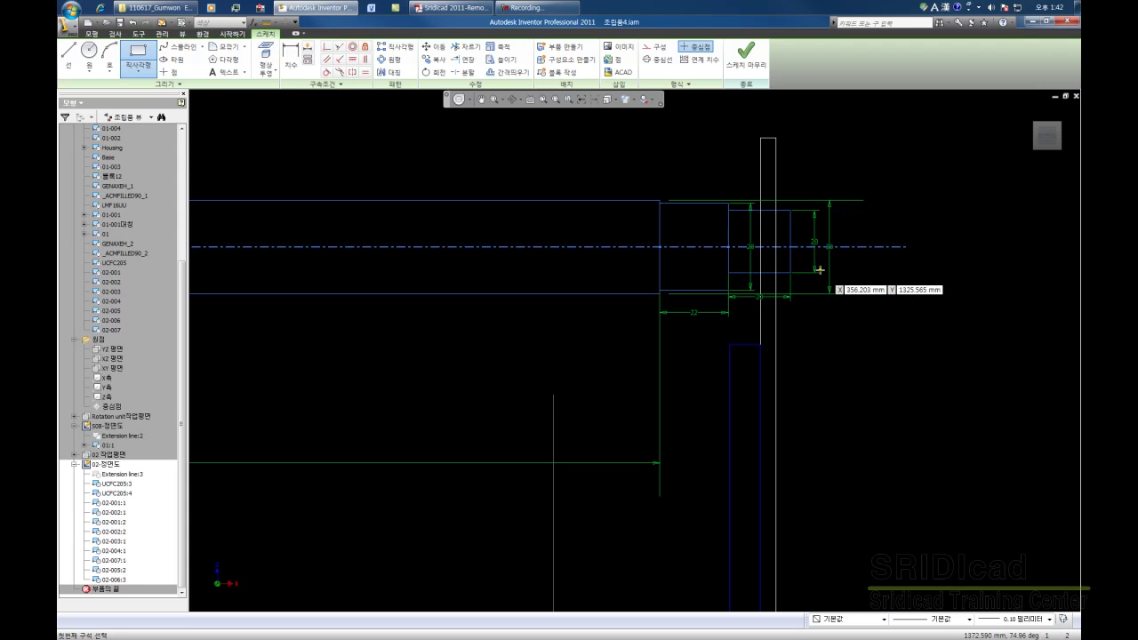
key("Escape")
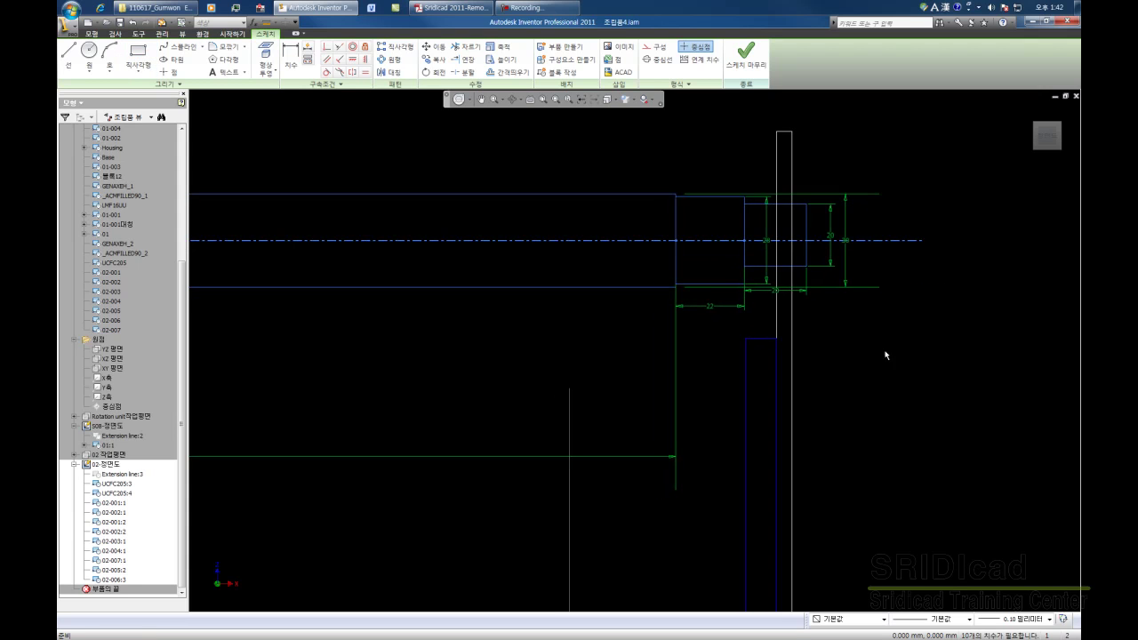
- Rearrange the 28, 30 and 20 dimension labels around the shaft end
left_click_drag(851, 243, 969, 247)
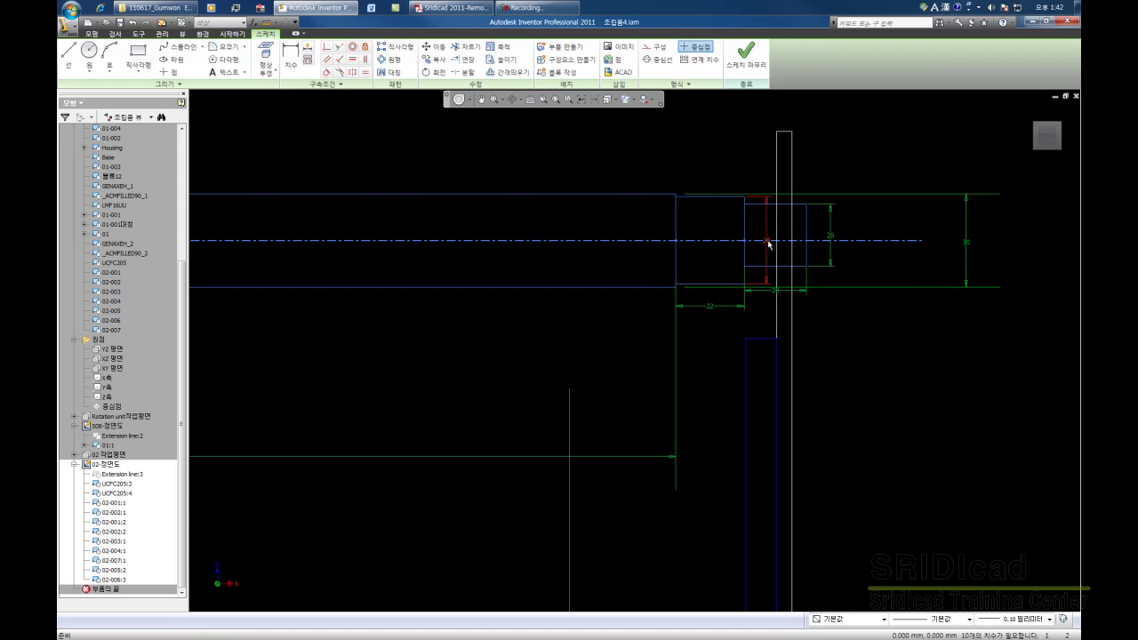
left_click_drag(771, 236, 951, 247)
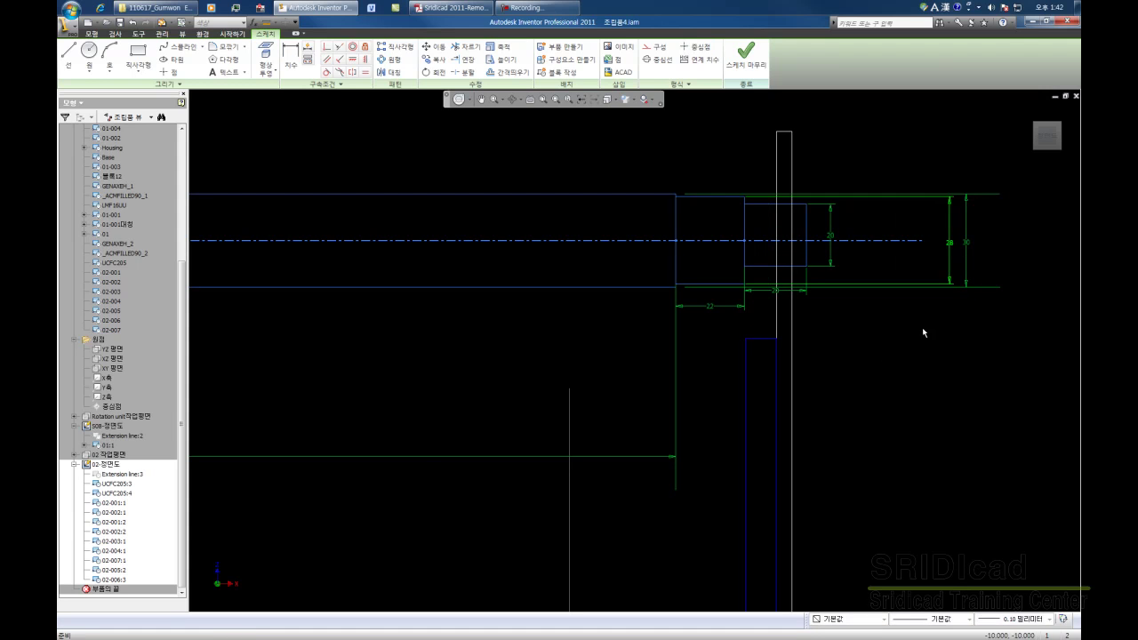
left_click_drag(833, 238, 826, 236)
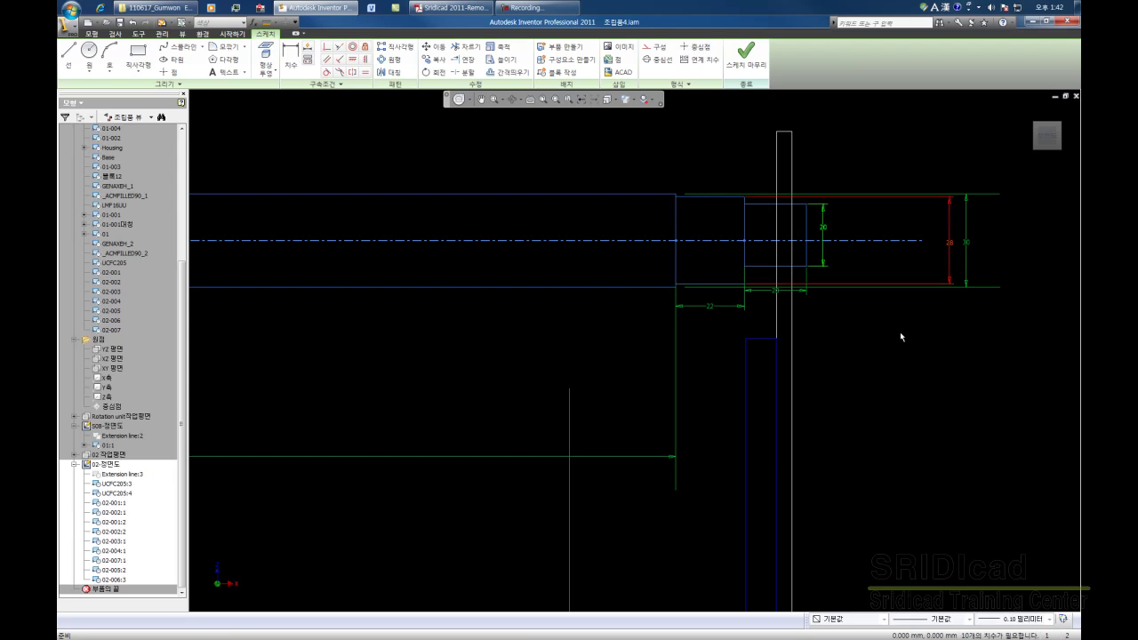
mouse_move(774, 236)
left_mouse_down()
mouse_move(740, 233)
mouse_move(762, 236)
left_mouse_up()
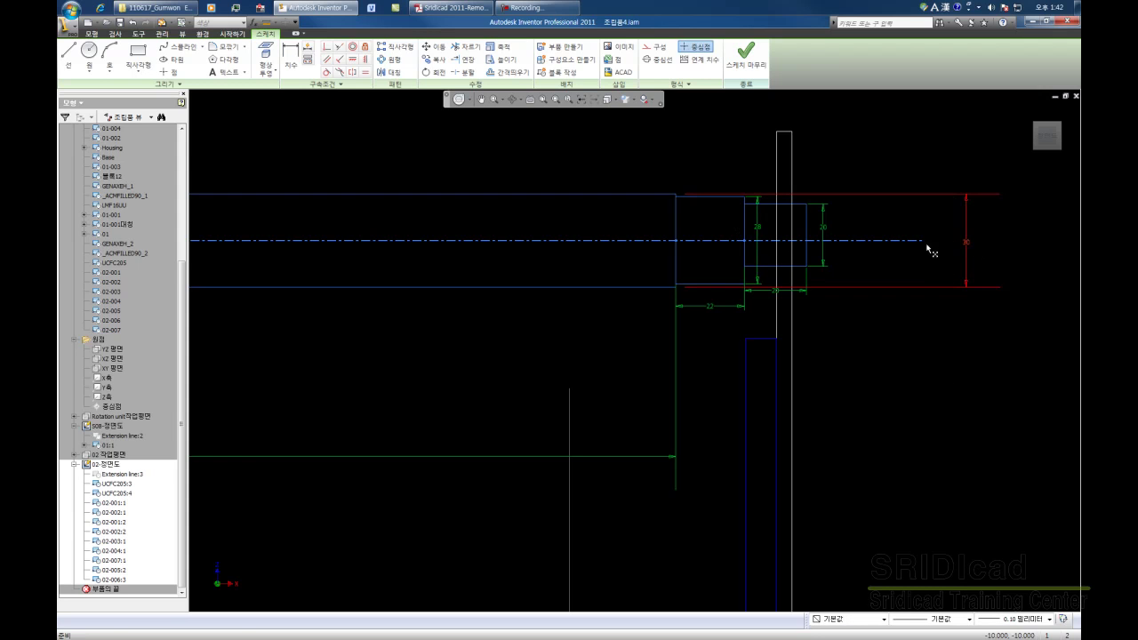
left_click_drag(927, 248, 699, 228)
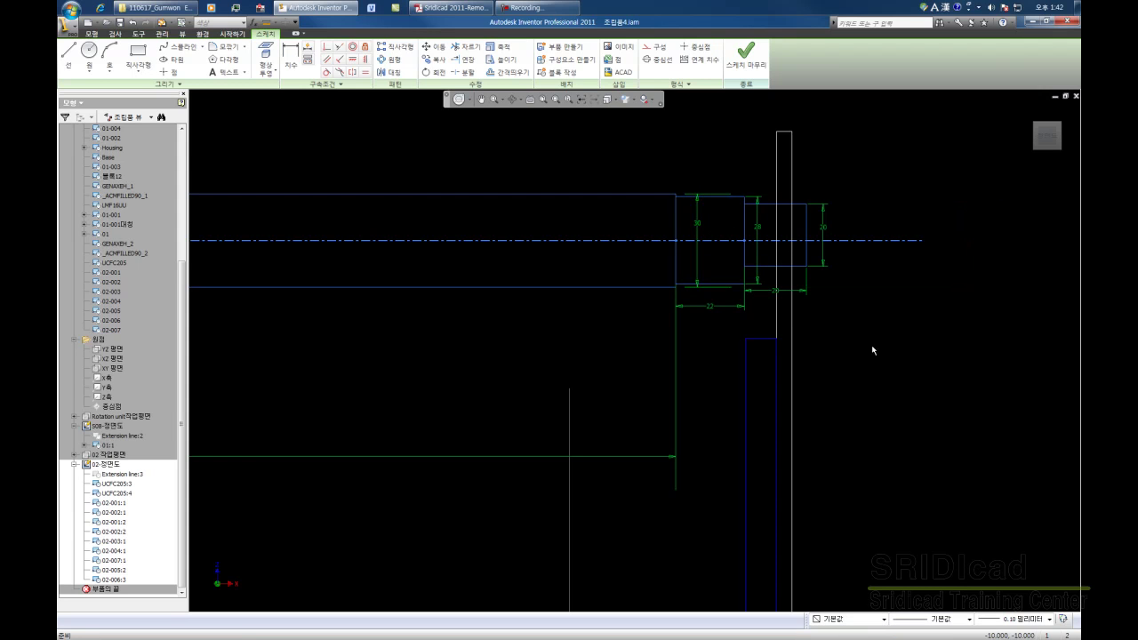
left_click_drag(774, 292, 774, 308)
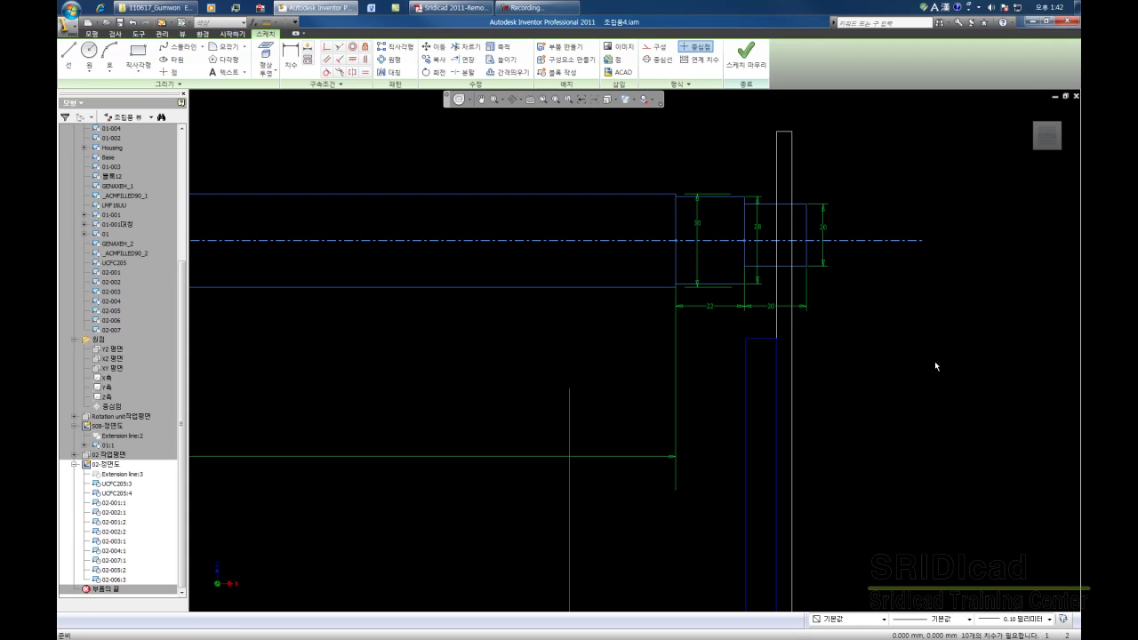
left_click(907, 376)
- Constrain the 20 mm square's right-edge midpoint onto the horizontal centerline
left_click(327, 46)
left_click(807, 237)
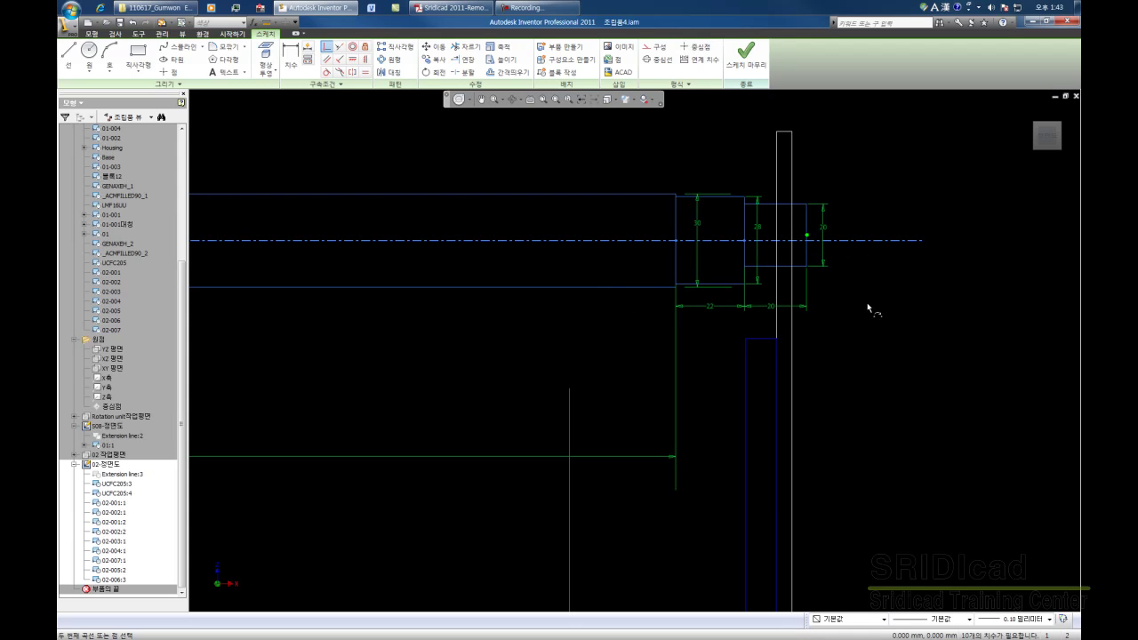
left_click(857, 240)
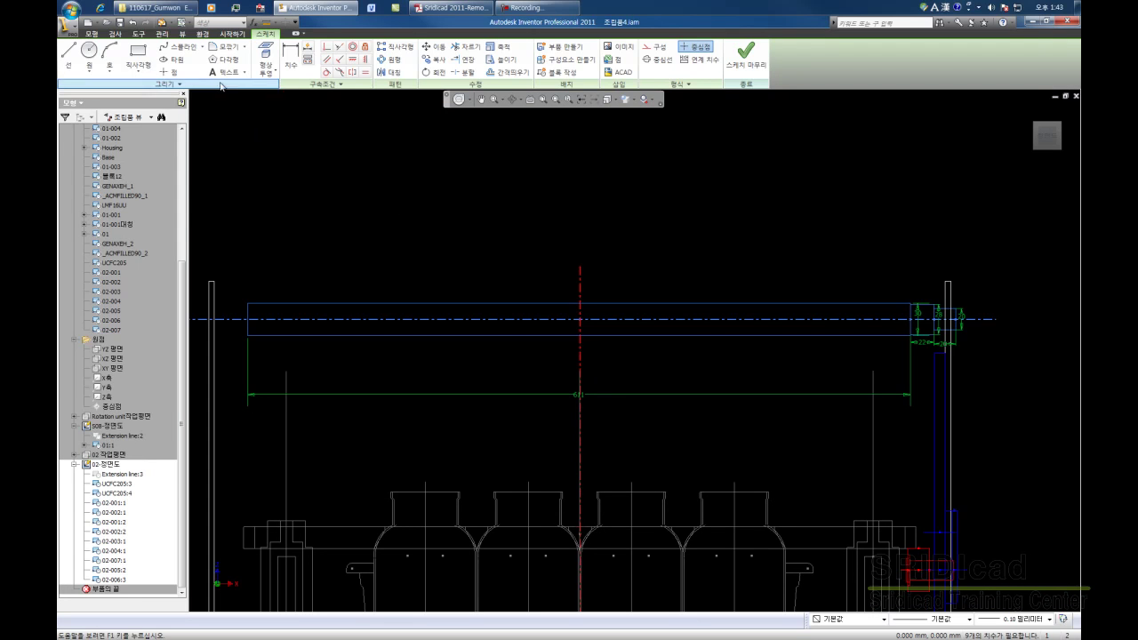
- Draw a vertical line across the long shaft along the red vertical axis
left_click(67, 55)
left_click(67, 55)
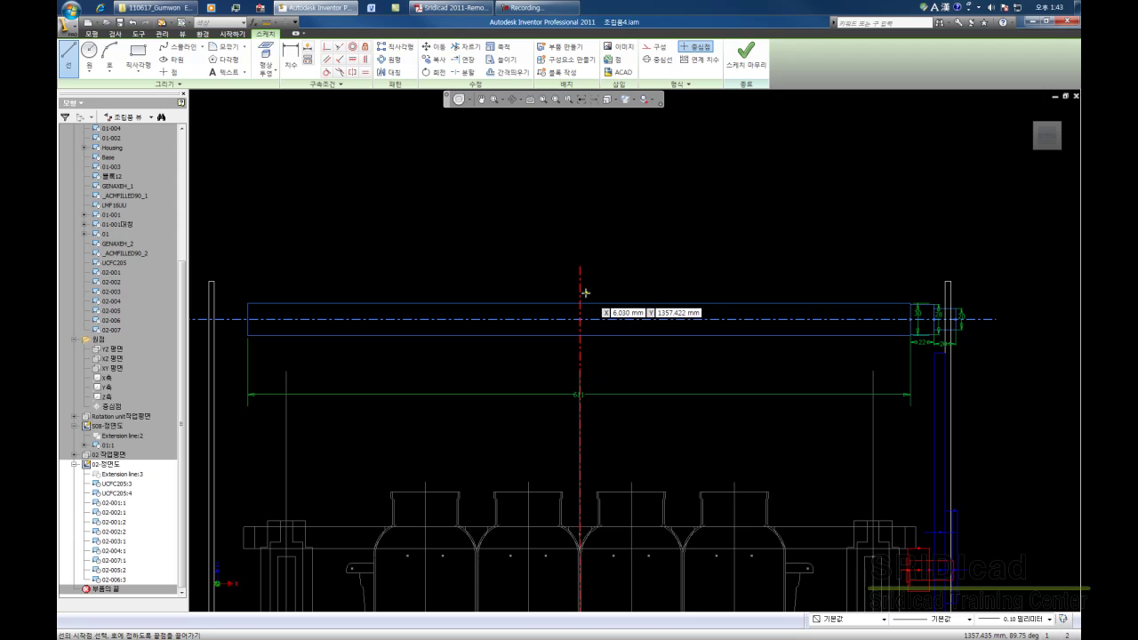
left_click(585, 293)
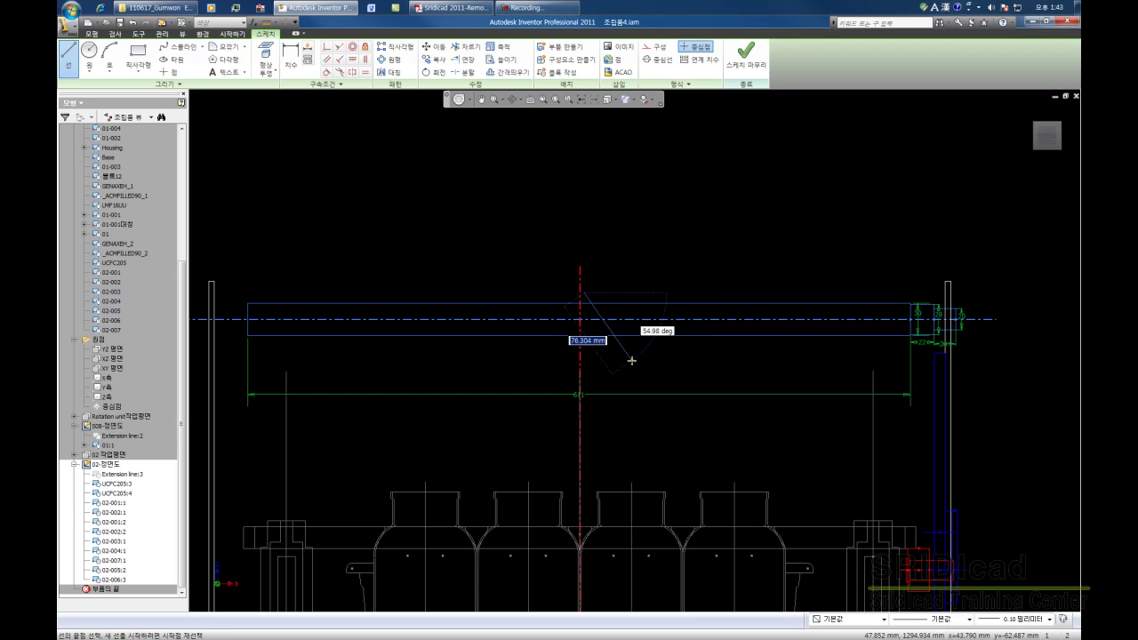
left_click(584, 346)
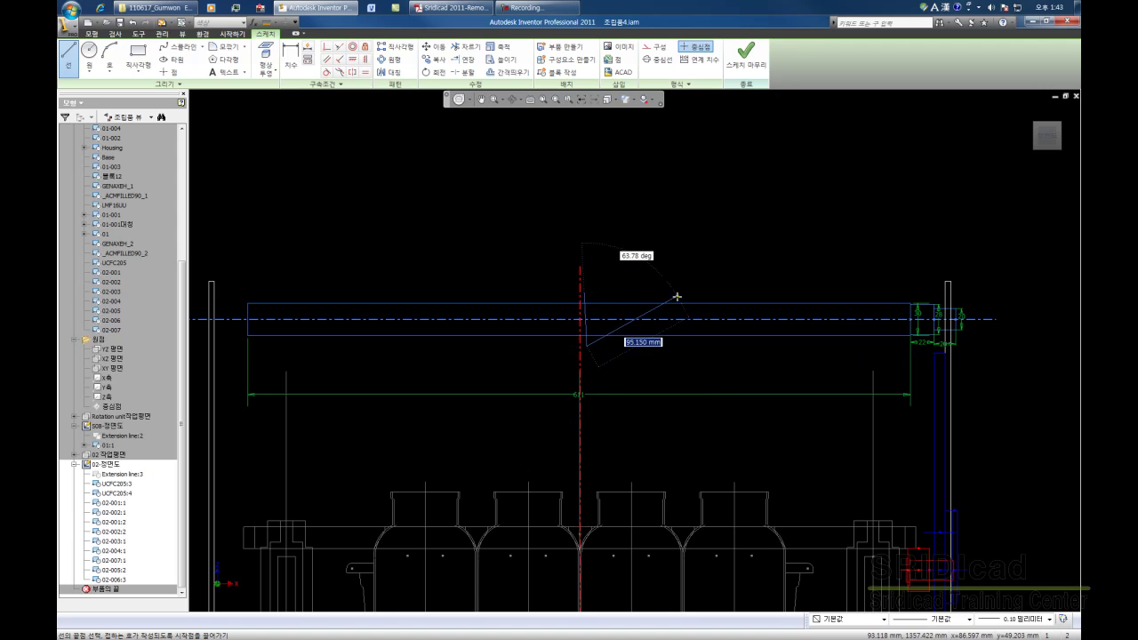
key("Escape")
key("ctrl+z")
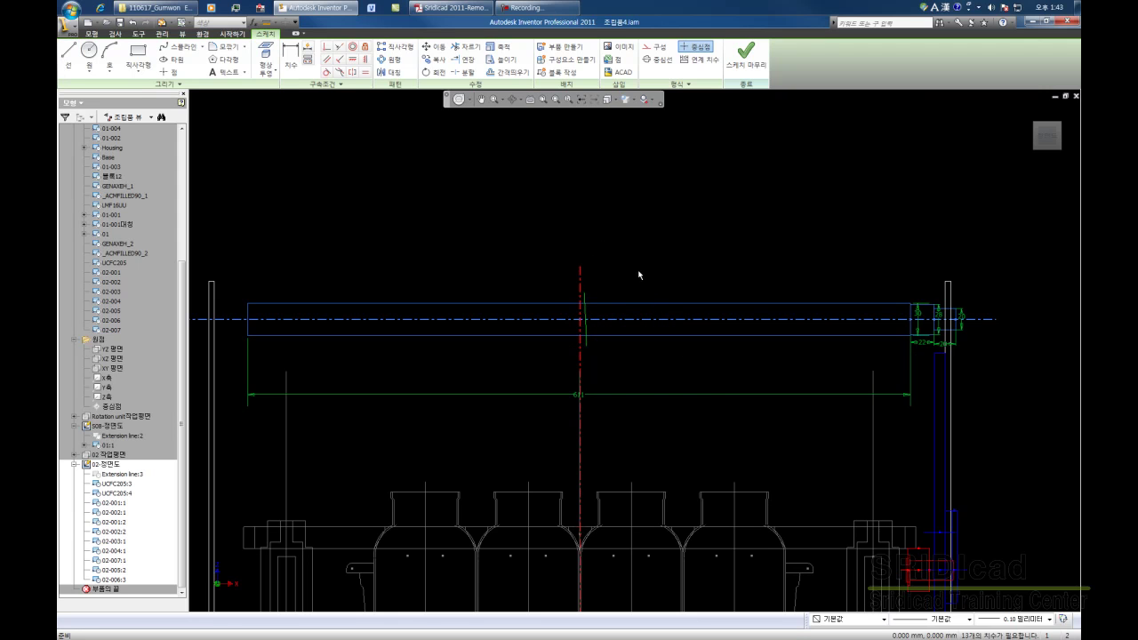
left_click(68, 55)
left_click(585, 292)
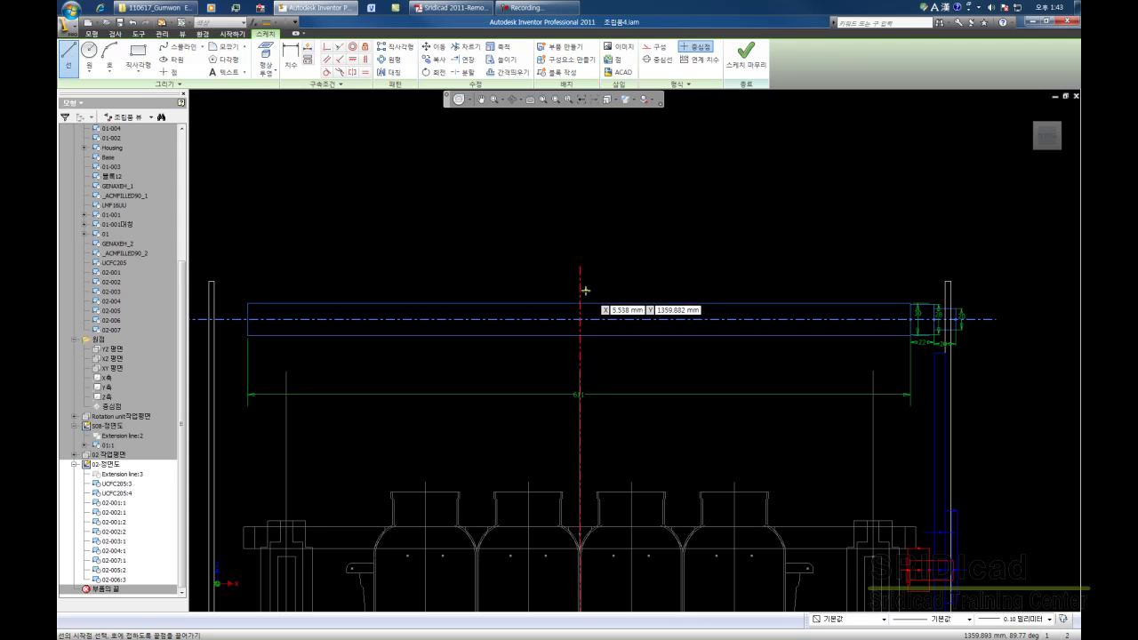
left_click(585, 347)
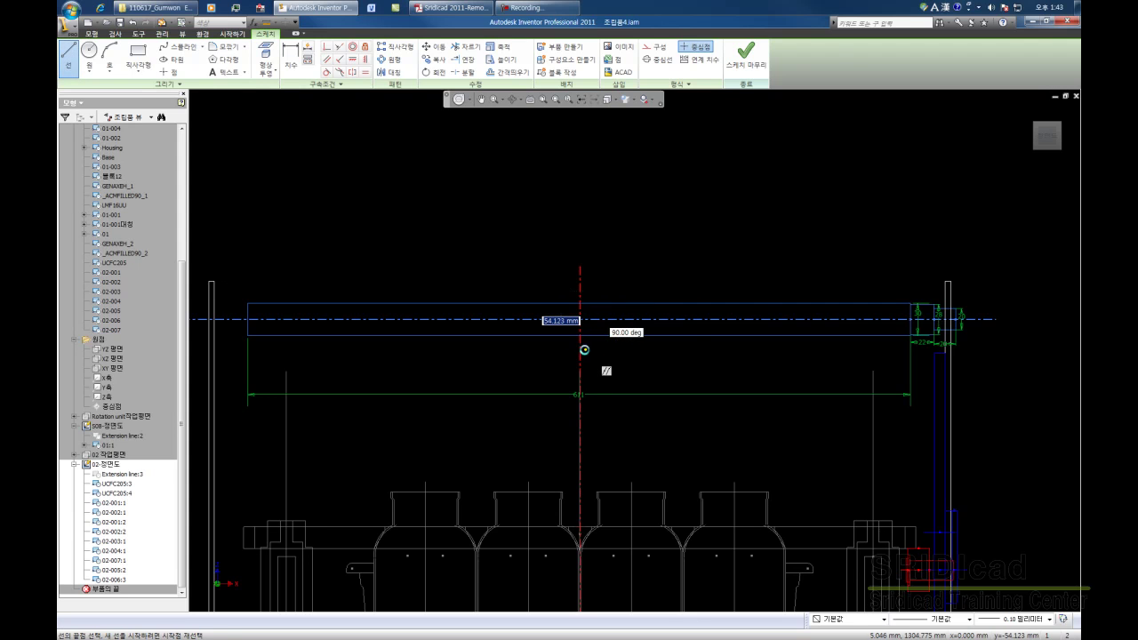
right_click(680, 256)
left_click(707, 262)
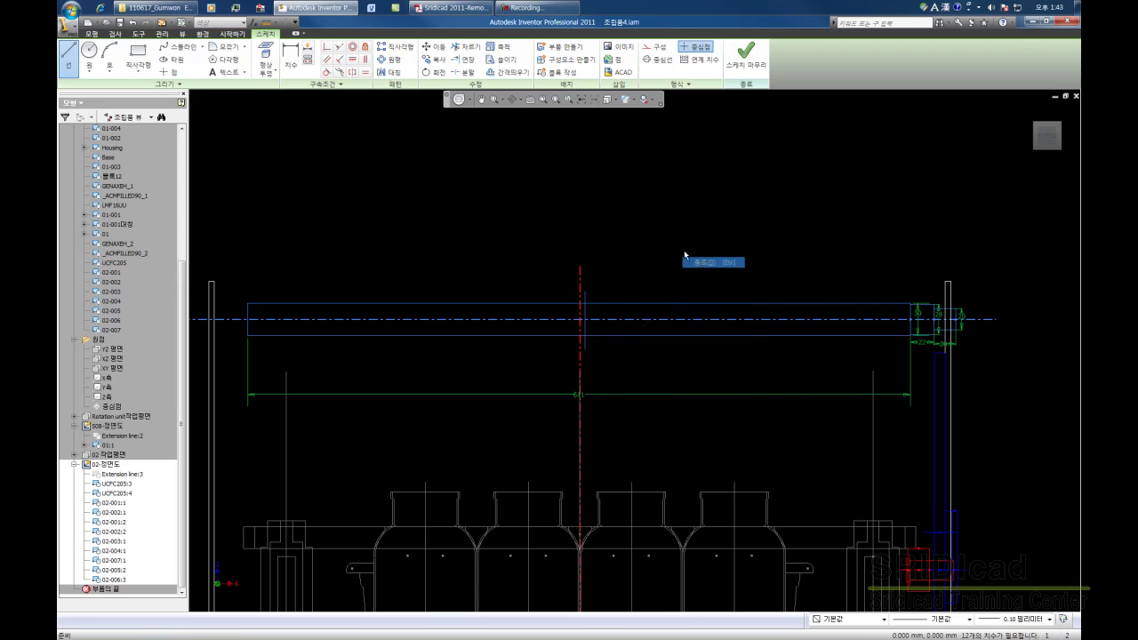